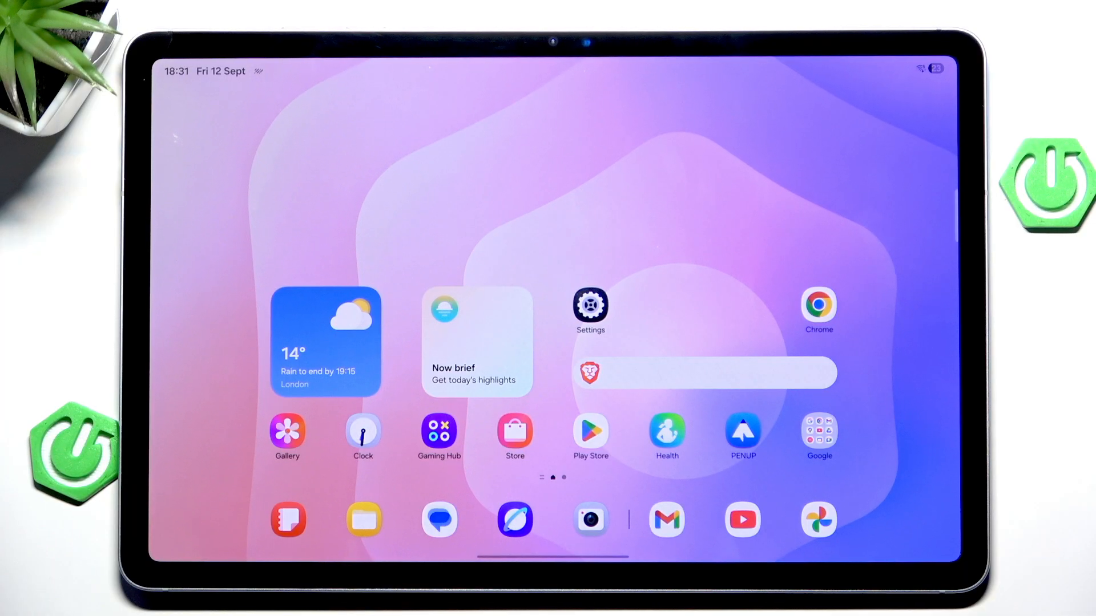
Leave Settings for the home screen, flip between its pages and pick up the weather widget.
left_click(590, 305)
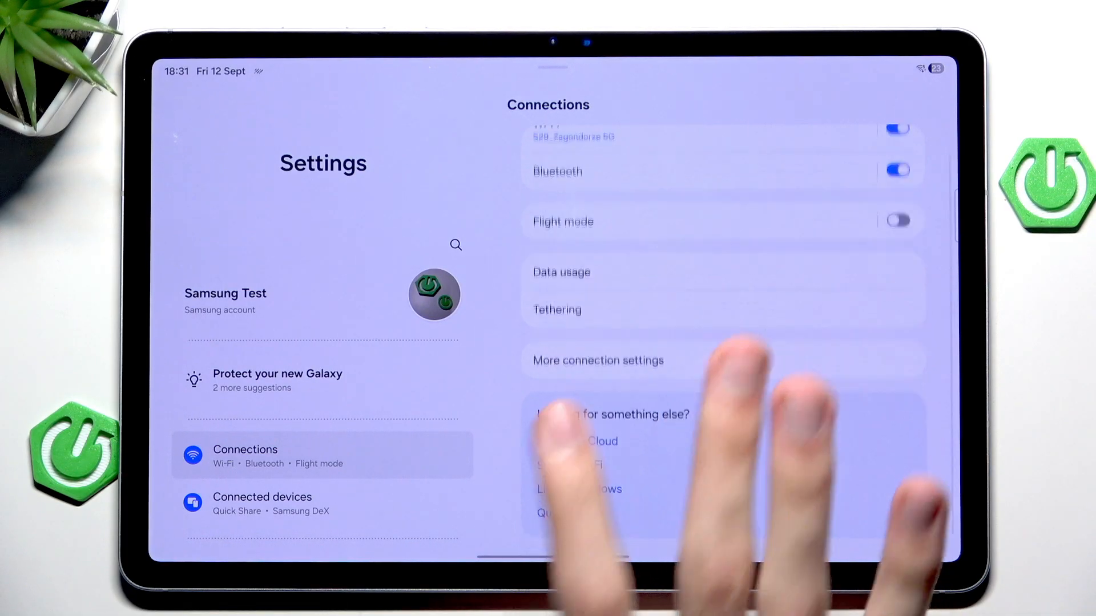
left_click_drag(553, 557, 552, 343)
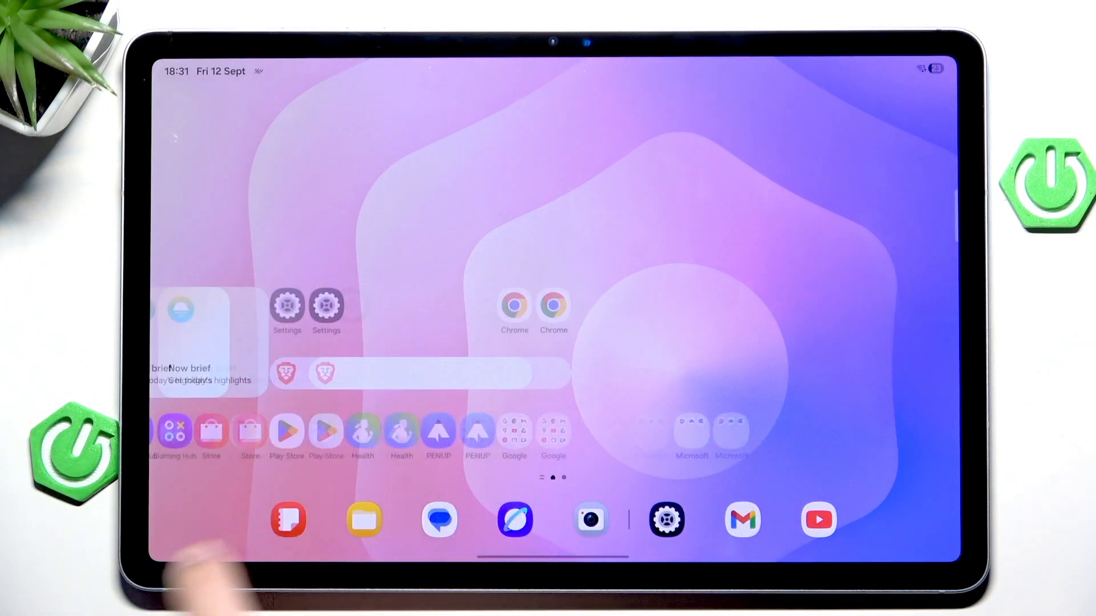
left_click_drag(600, 471, 257, 471)
left_click_drag(428, 471, 771, 471)
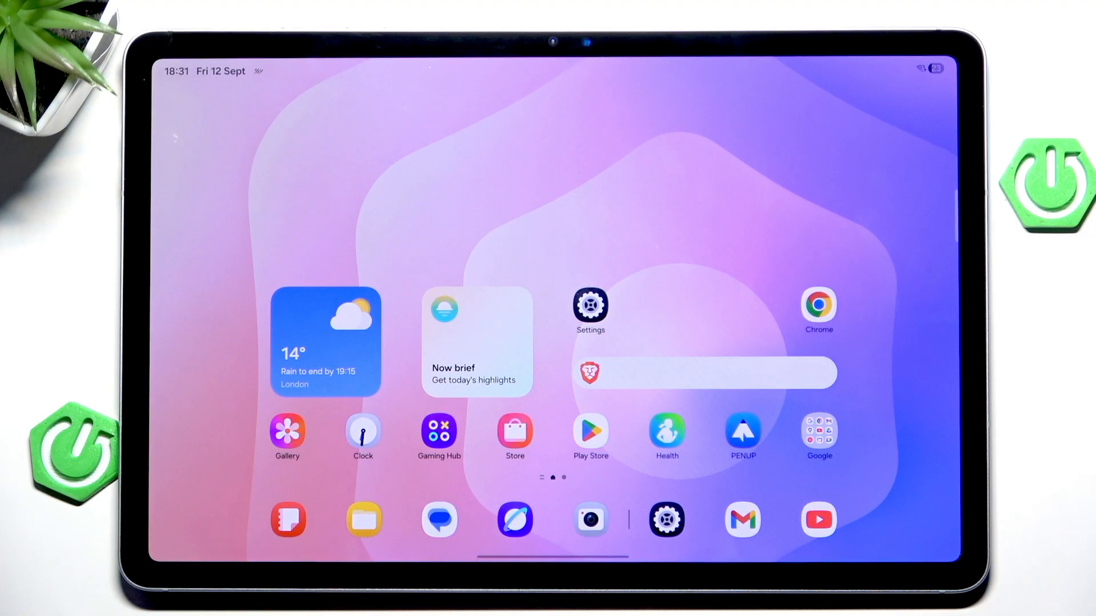
mouse_move(771, 497)
left_mouse_down()
mouse_move(770, 257)
mouse_move(770, 497)
left_mouse_up()
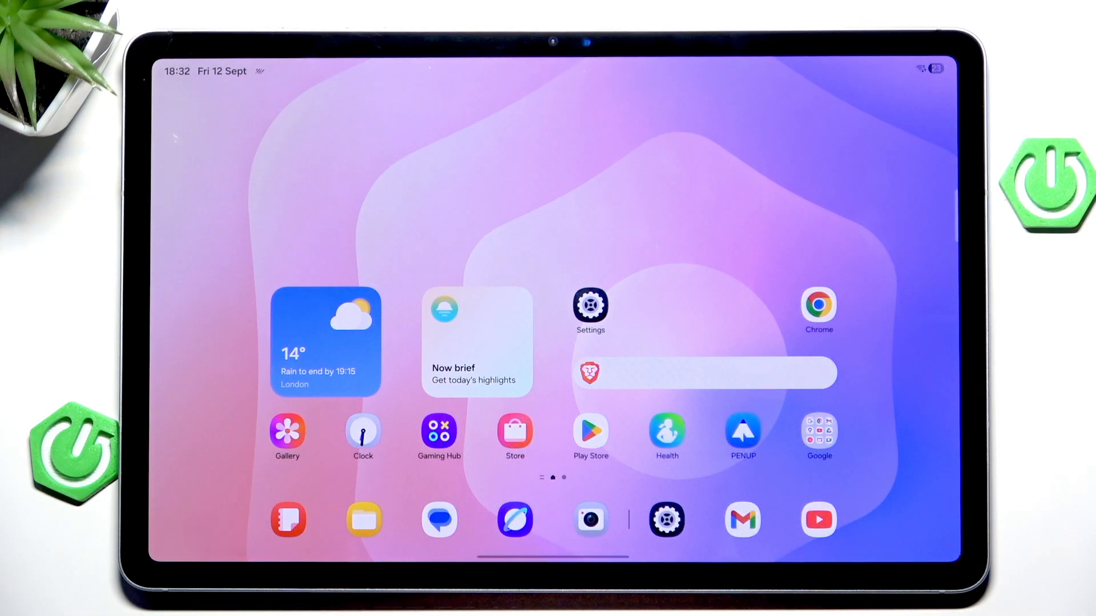
Move the weather widget higher, the Now brief widget to the upper right, and remove the Store app.
left_click_drag(327, 342, 327, 282)
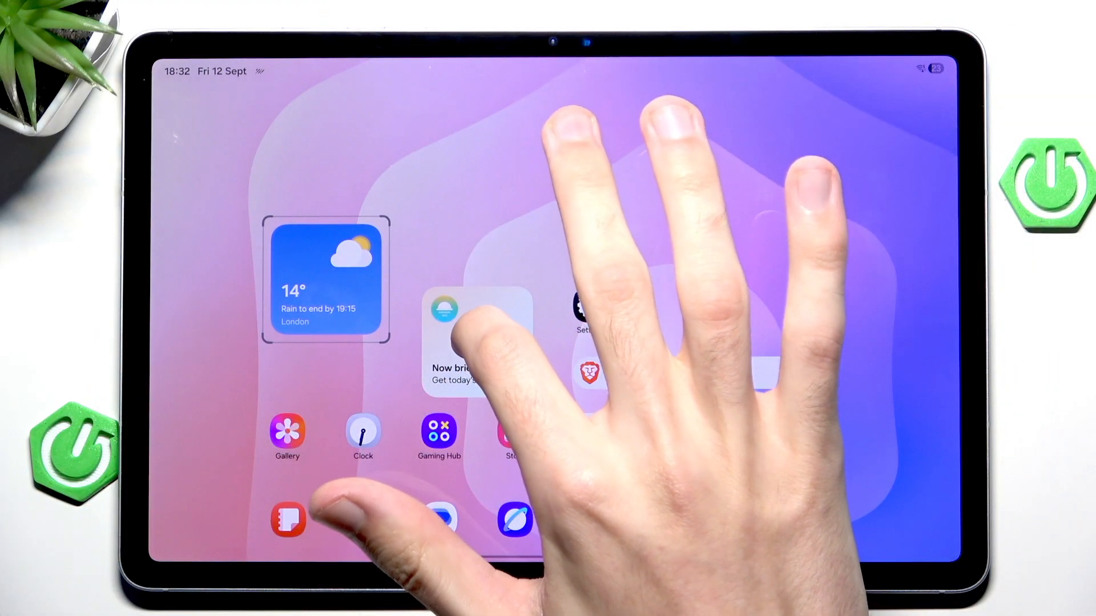
left_click(480, 342)
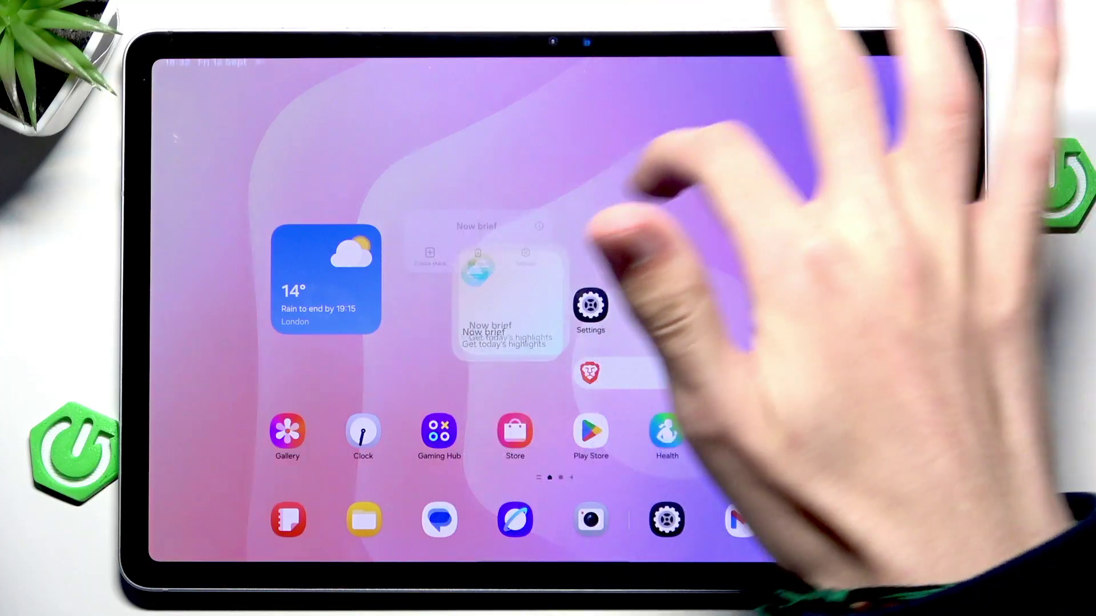
left_click_drag(480, 343, 702, 154)
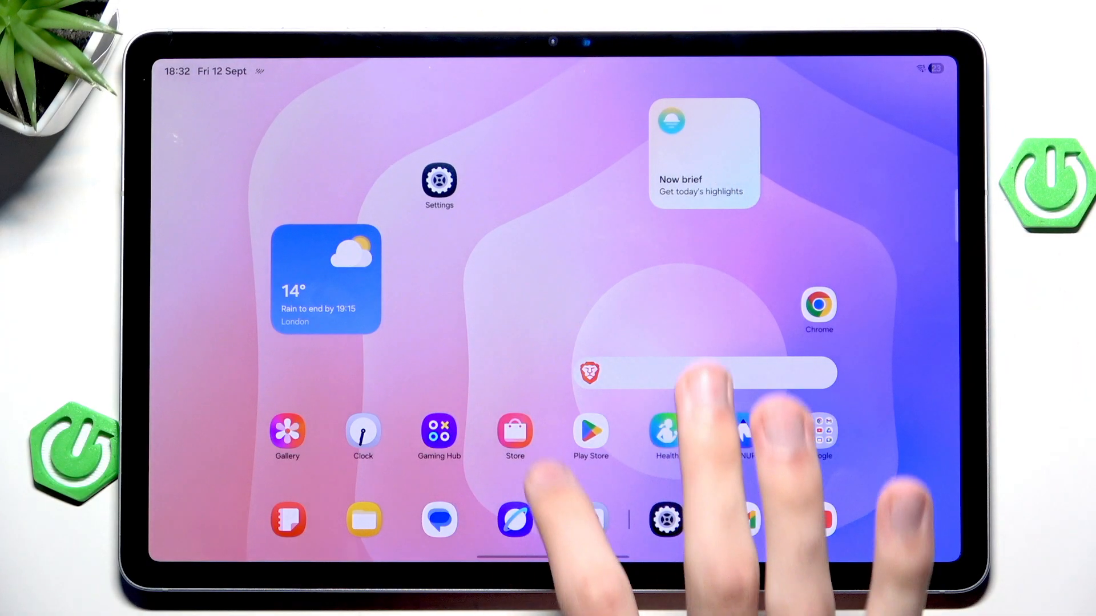
left_click(515, 432)
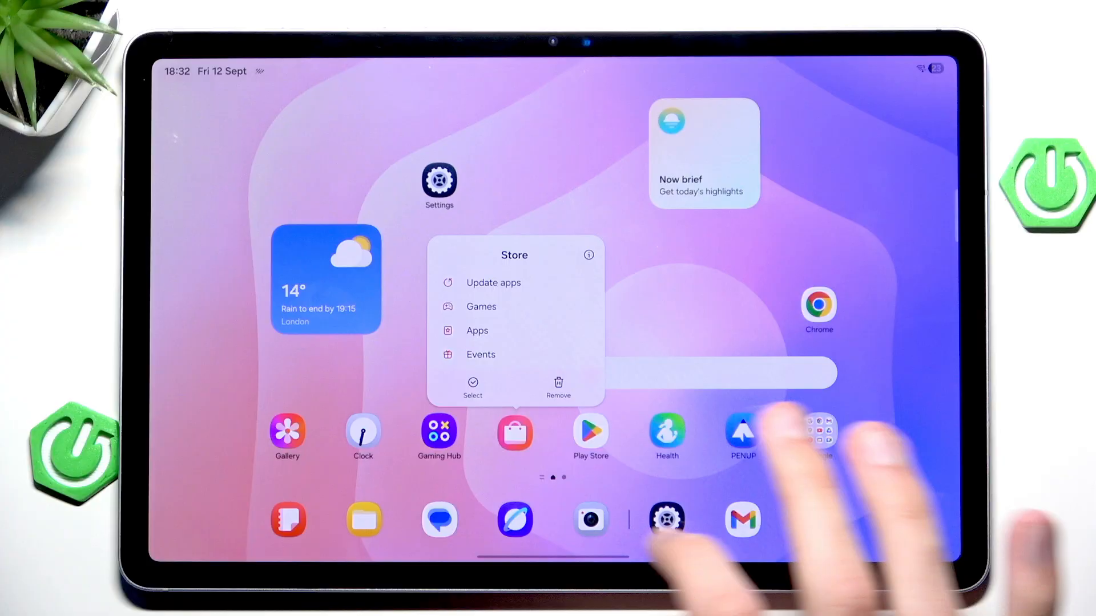
left_click_drag(515, 431, 589, 369)
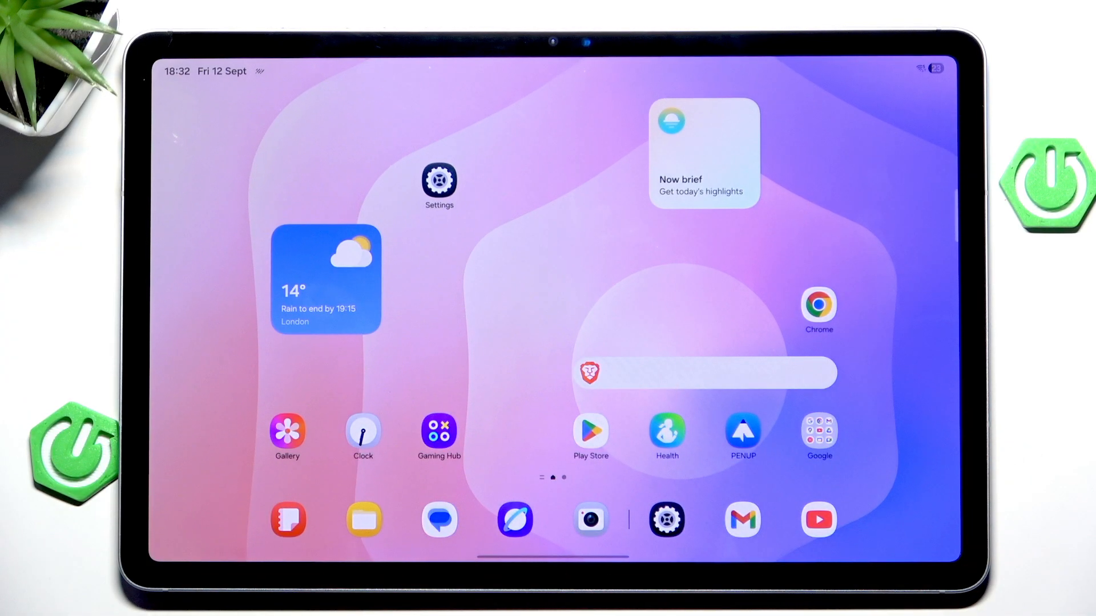
Stretch the Brave search bar widget across nearly the full screen width.
left_click(651, 372)
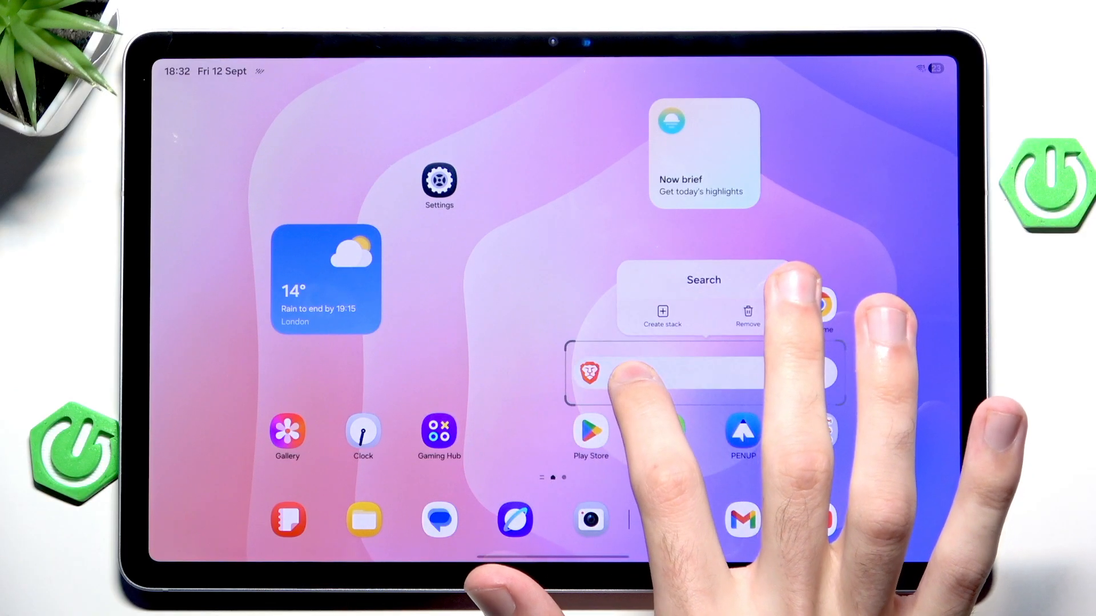
left_click_drag(567, 372, 267, 371)
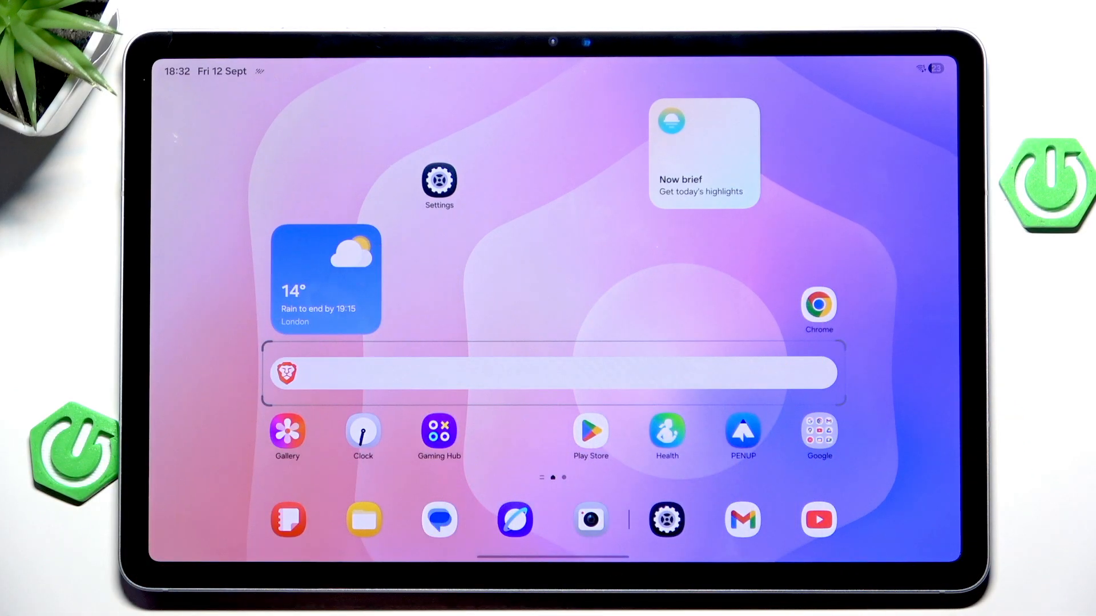
mouse_move(796, 373)
left_mouse_down()
mouse_move(323, 372)
mouse_move(835, 371)
left_mouse_up()
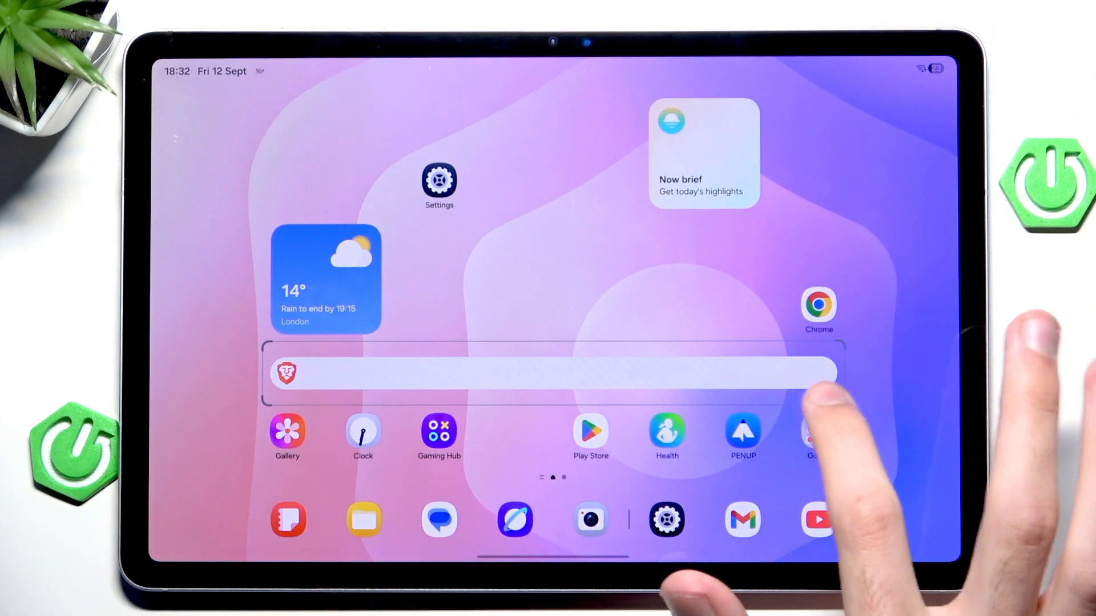
left_click(907, 429)
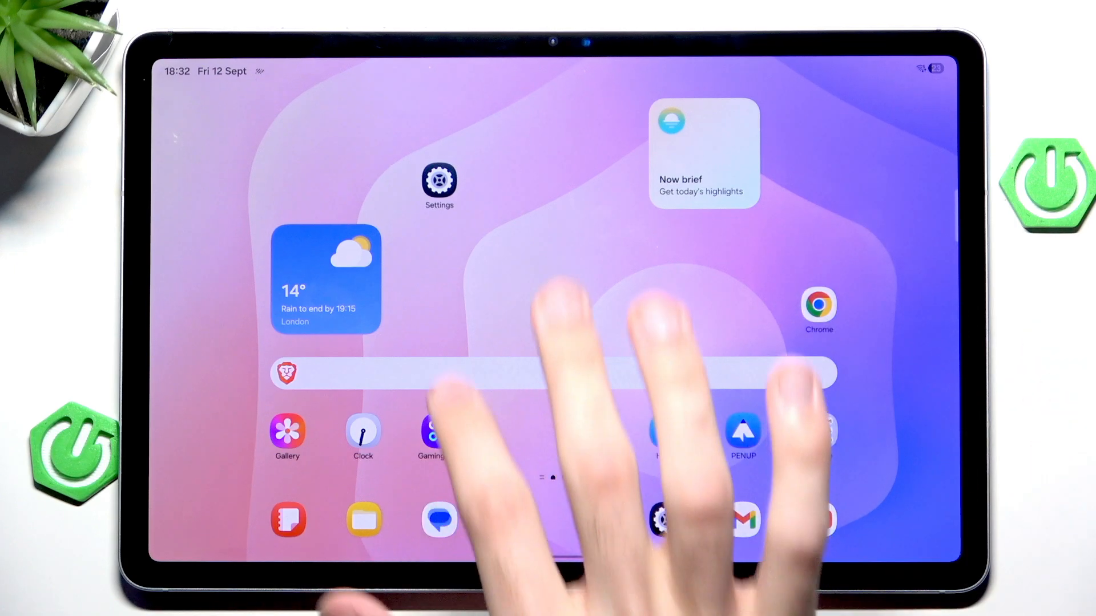
Remove the weather and Now brief widgets from the home screen.
left_click(326, 278)
left_click(326, 190)
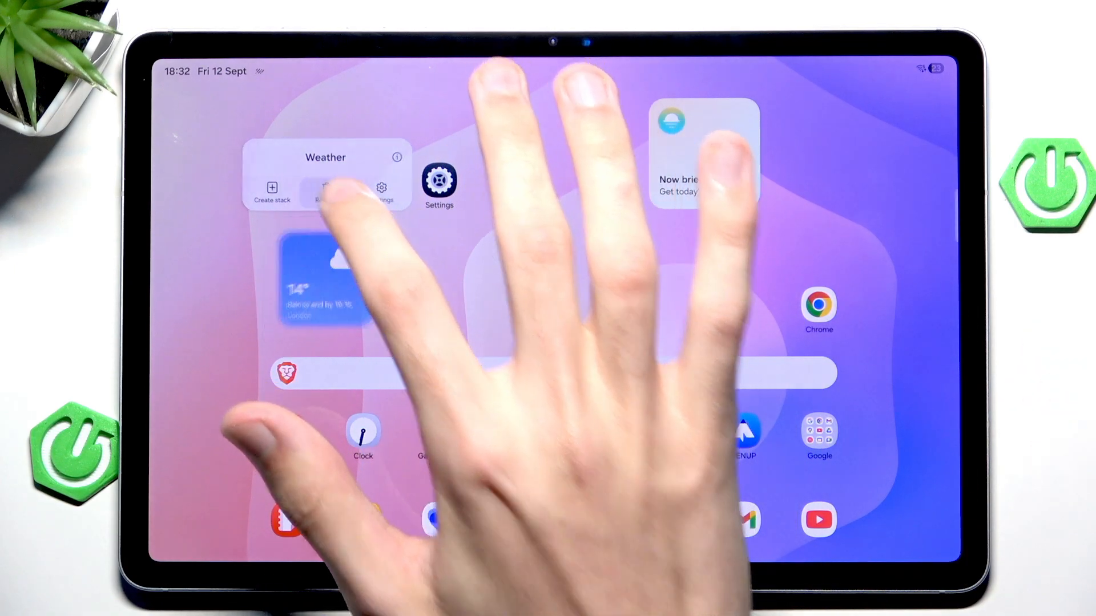
left_click(704, 154)
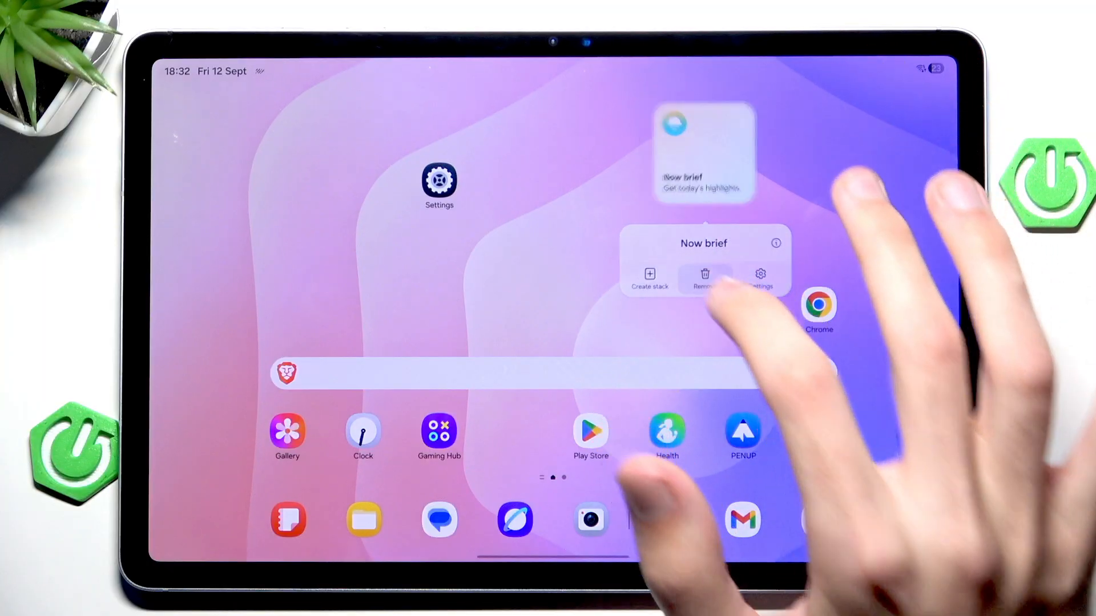
left_click(704, 277)
Reposition the Settings and Chrome icons together with the search bar moved up beneath them.
left_click_drag(439, 175, 440, 245)
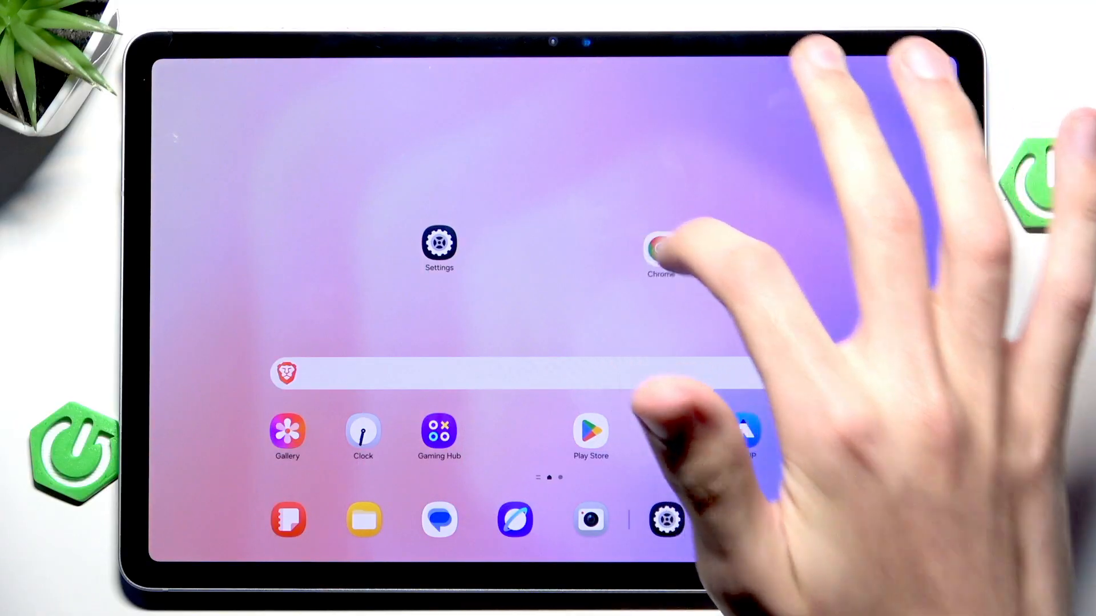
left_click_drag(818, 304, 666, 243)
left_click_drag(672, 373, 672, 310)
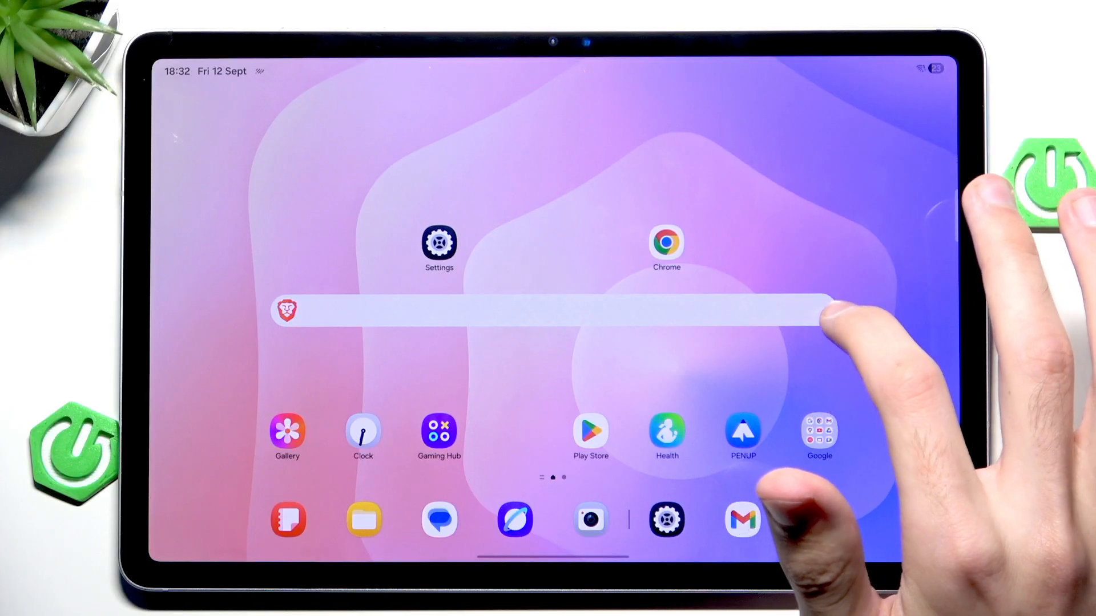
left_click_drag(666, 242, 742, 175)
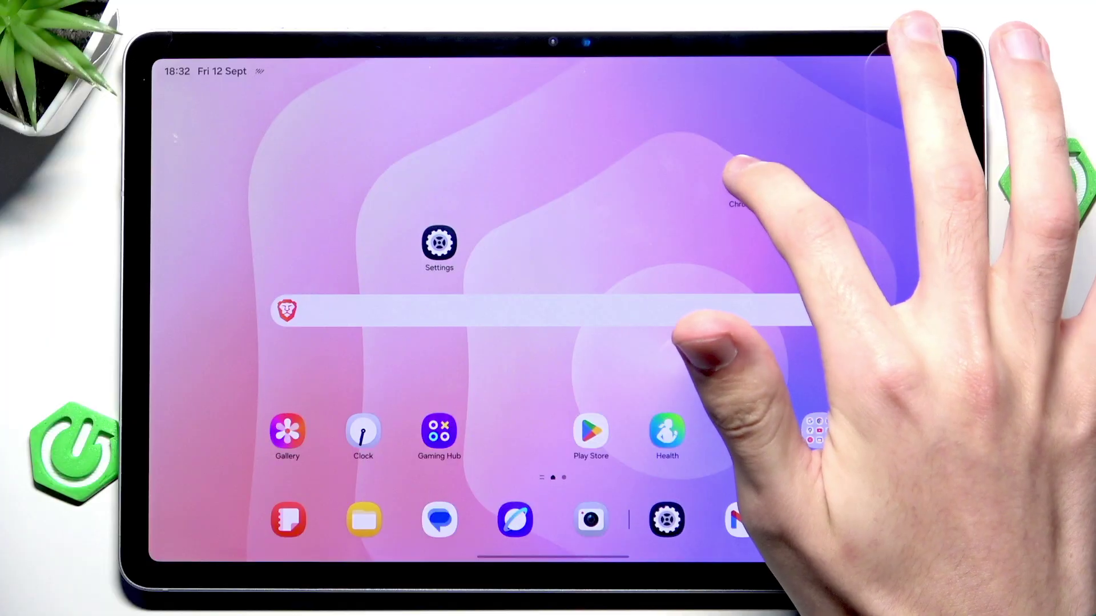
left_click(741, 176)
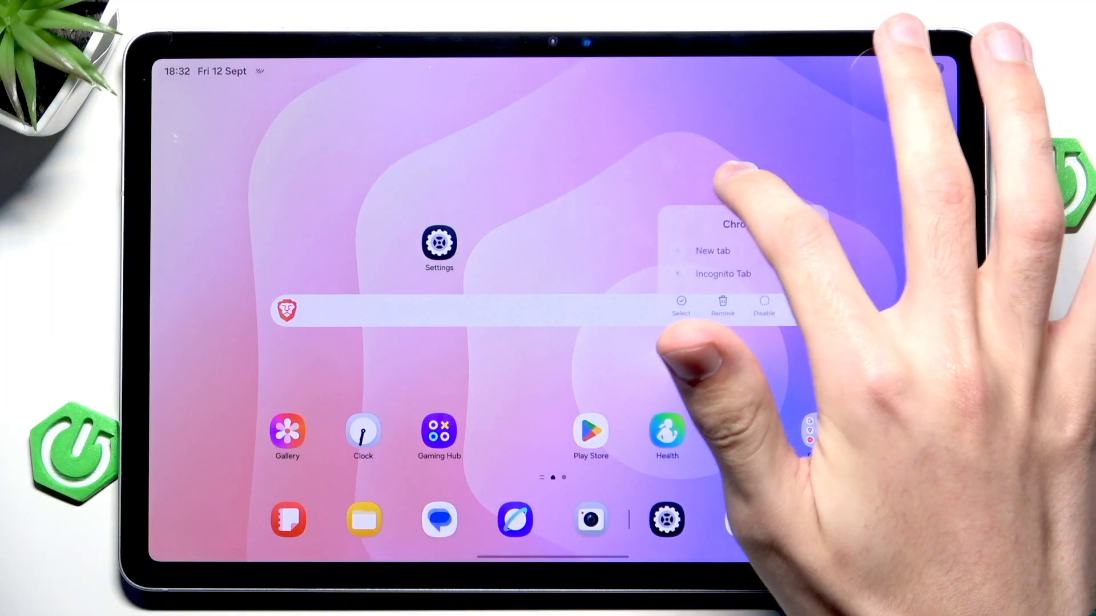
Shrink the Brave search bar from both sides into a compact widget.
left_click(548, 310)
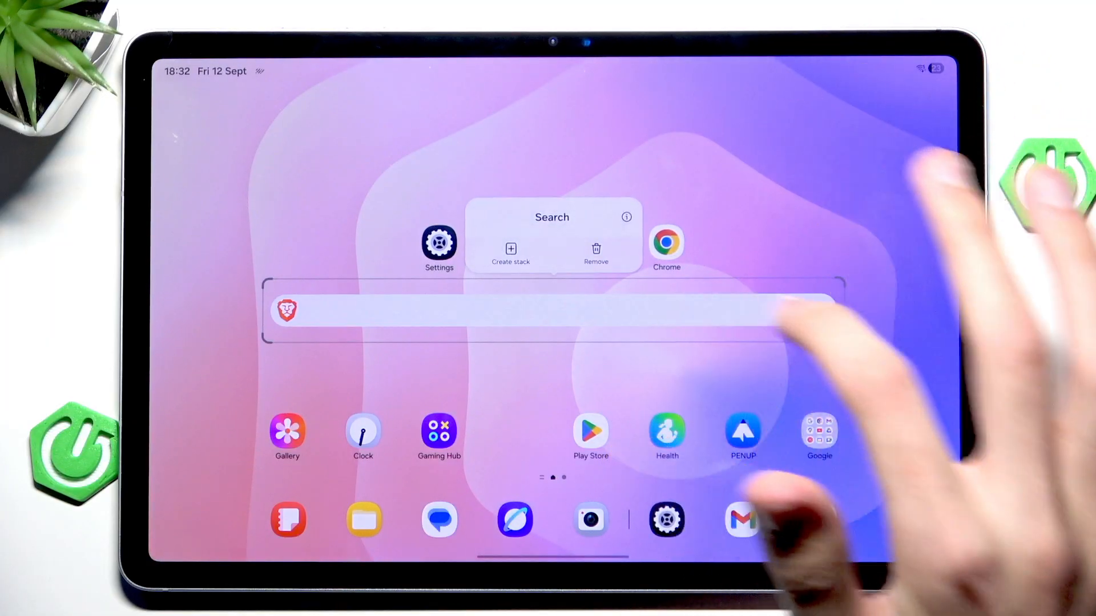
left_click_drag(843, 311, 613, 309)
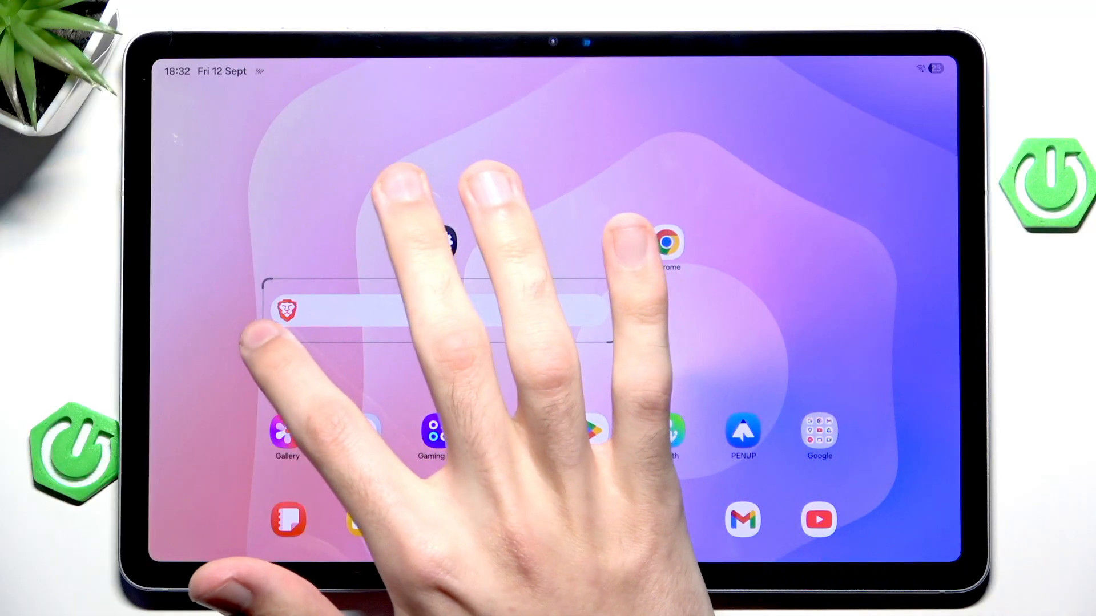
left_click(300, 312)
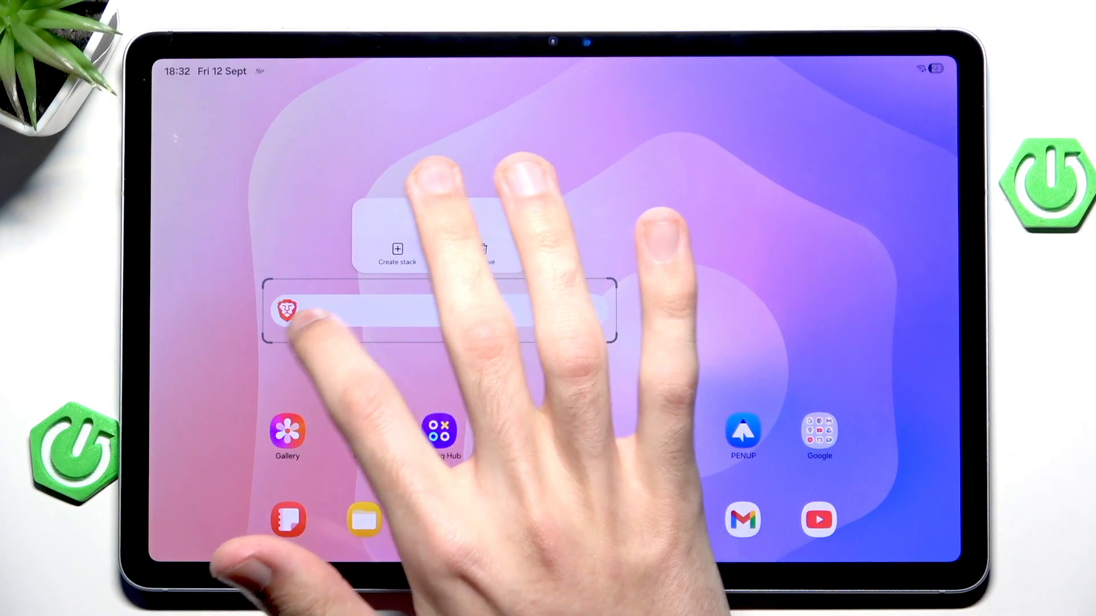
left_click_drag(267, 310, 494, 310)
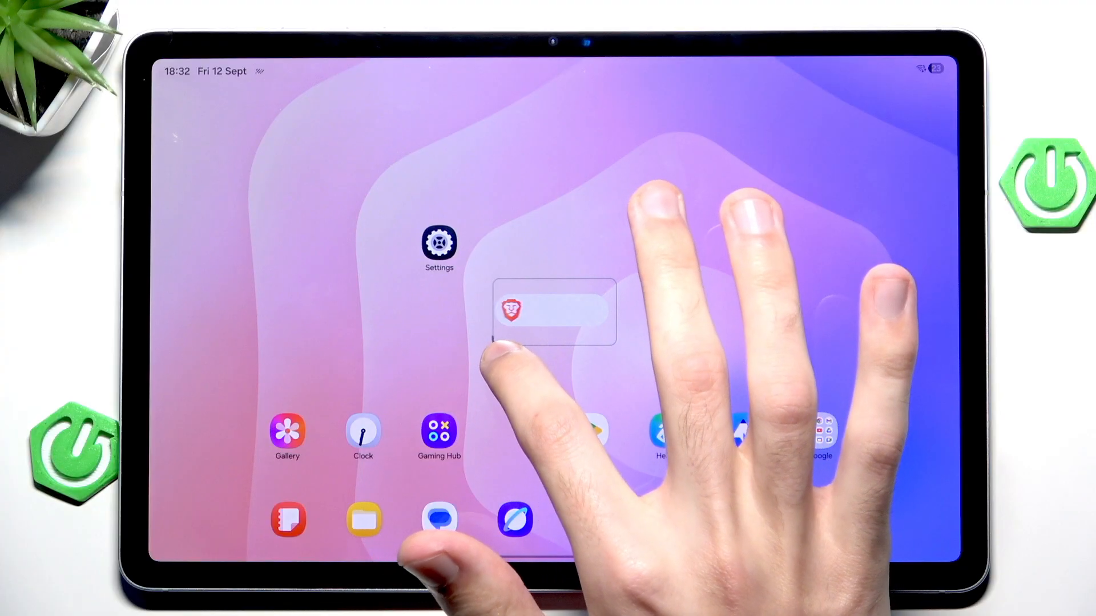
left_click(505, 368)
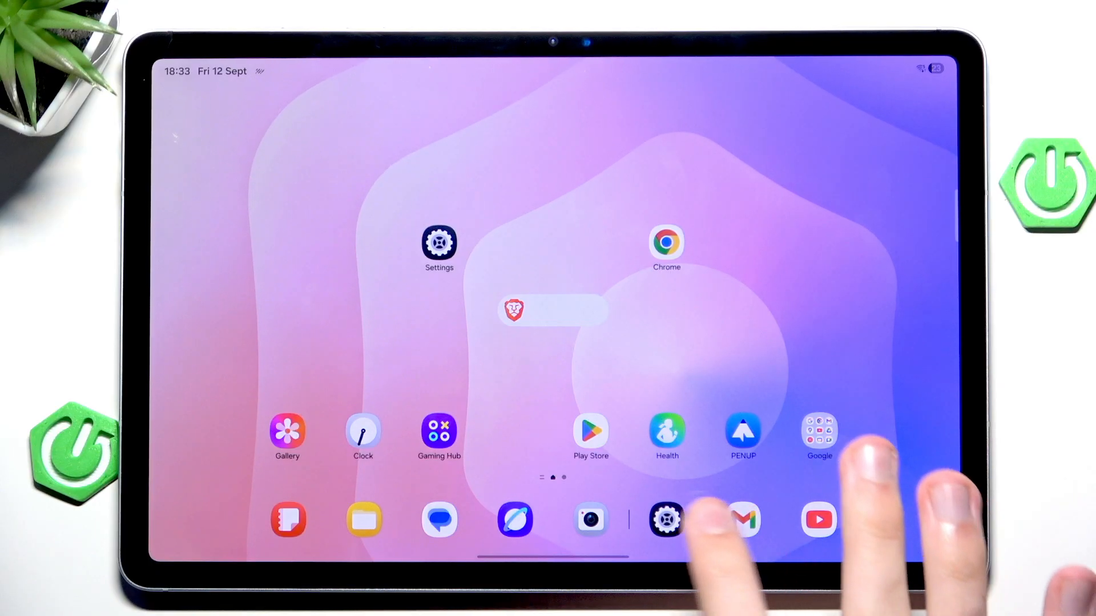
In Display settings, try Dark mode then set the tablet to the Light theme.
left_click(666, 519)
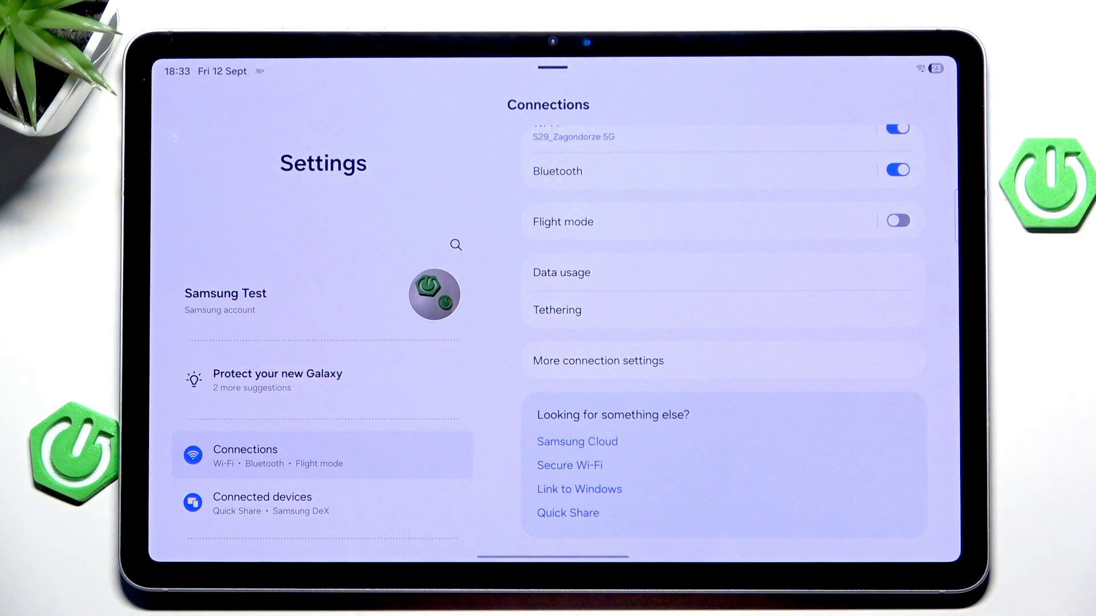
scroll(322, 385, "down", 5)
left_click(232, 399)
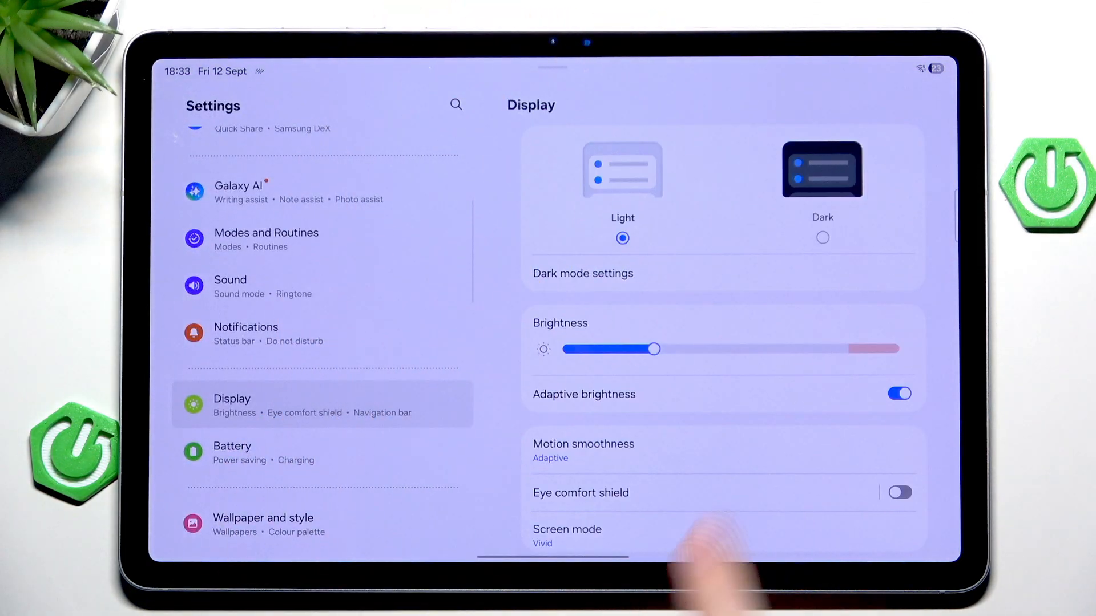
left_click(822, 237)
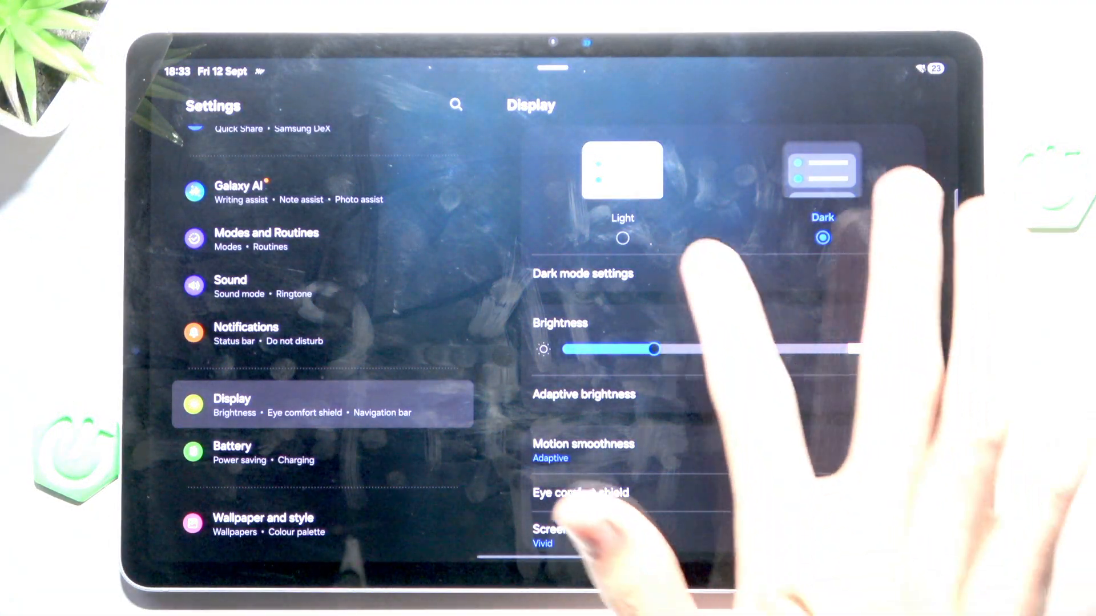
left_click(622, 237)
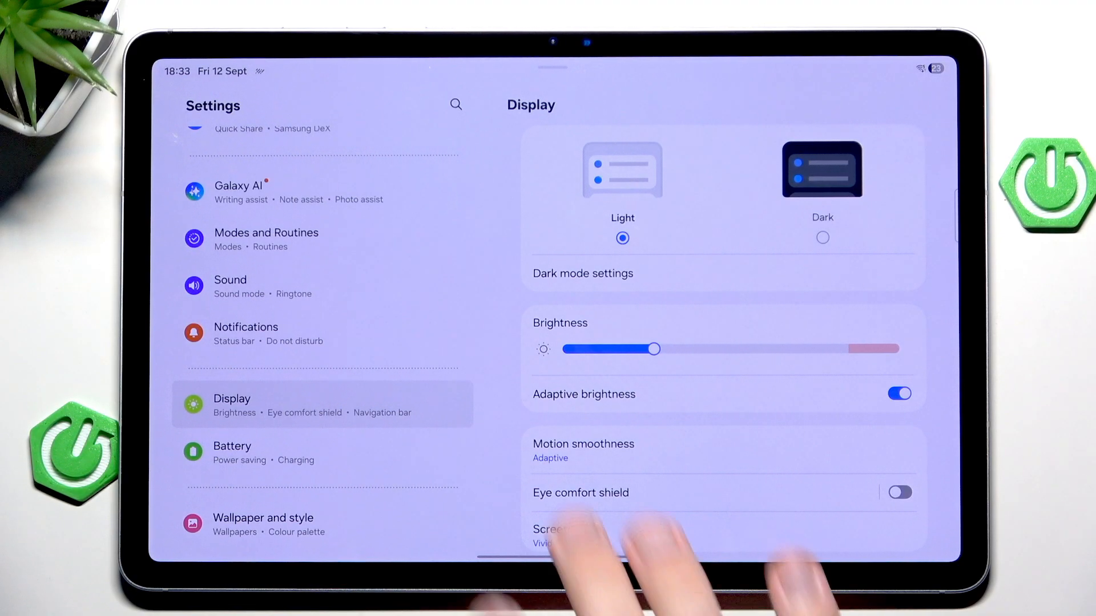
scroll(326, 342, "up", 5)
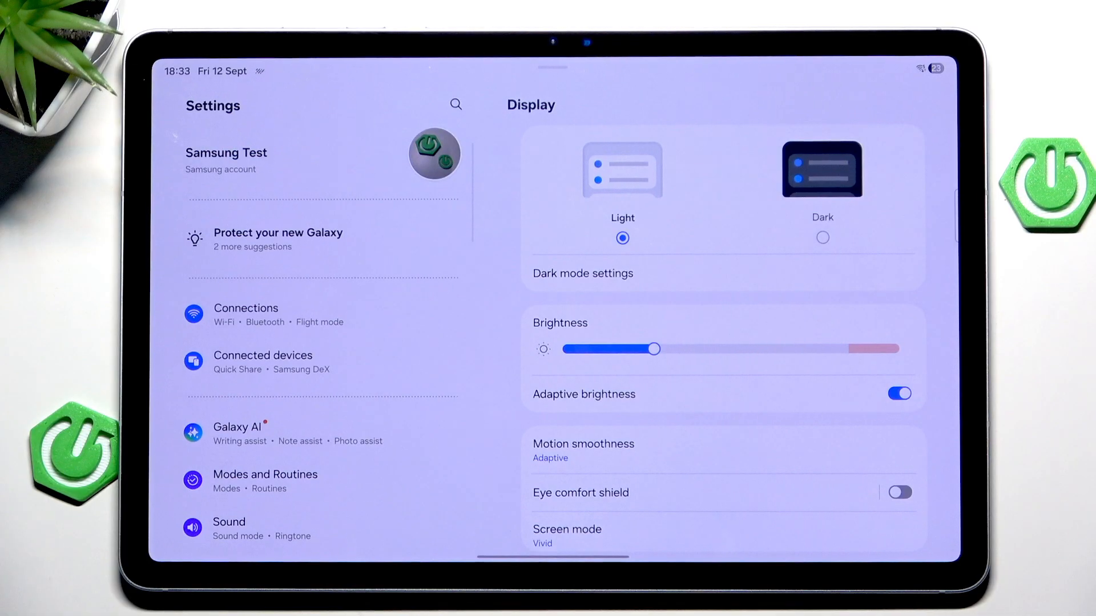
scroll(326, 343, "down", 5)
scroll(325, 300, "down", 4)
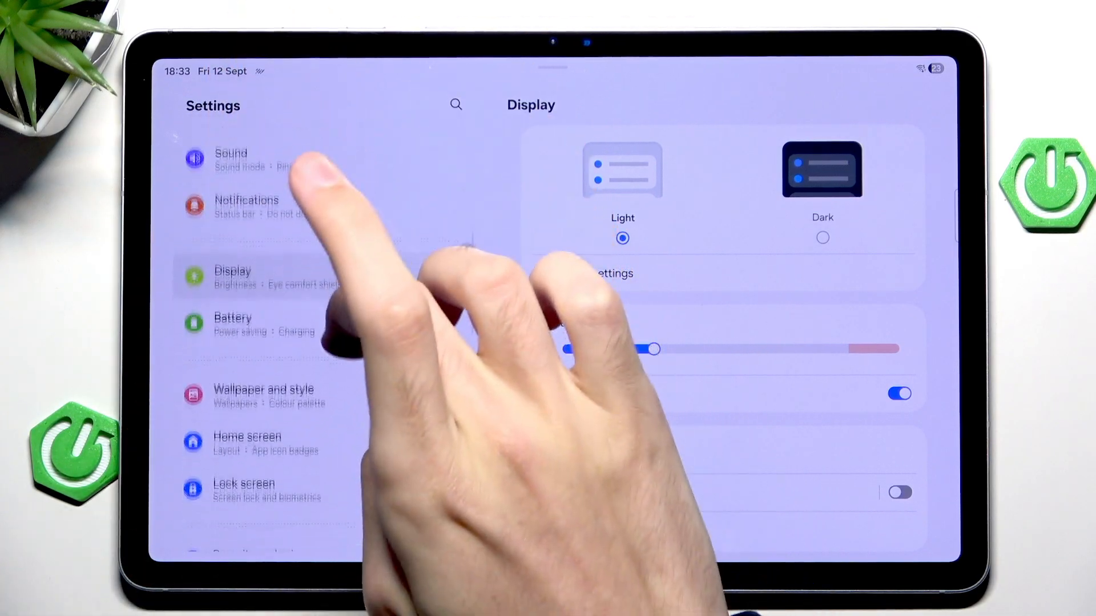
In Home screen settings, try a larger app size and app labels off, then restore both.
left_click(257, 441)
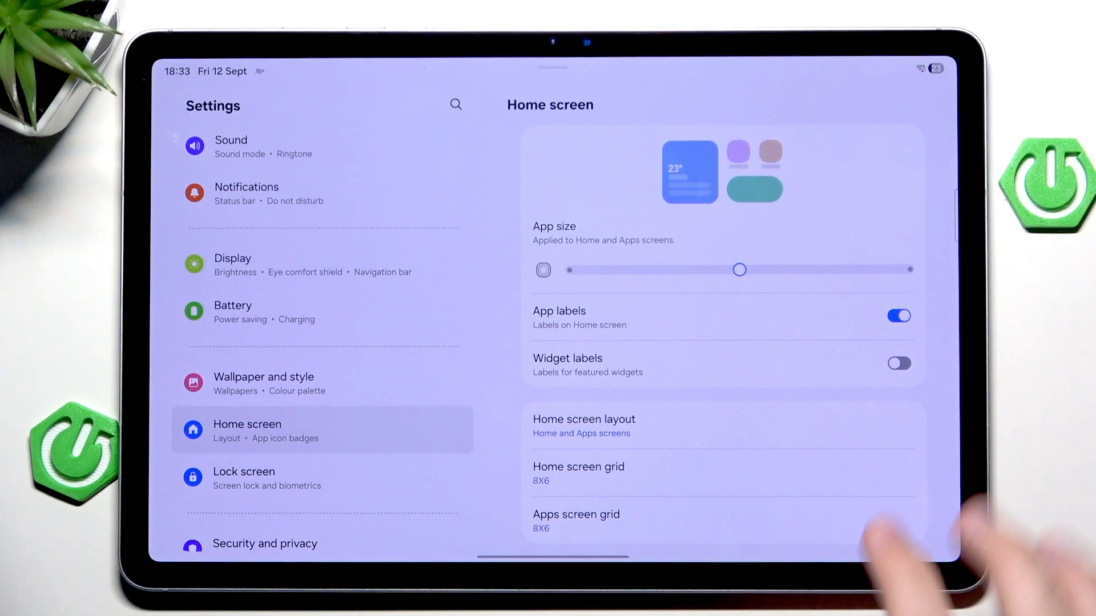
left_click_drag(739, 270, 910, 270)
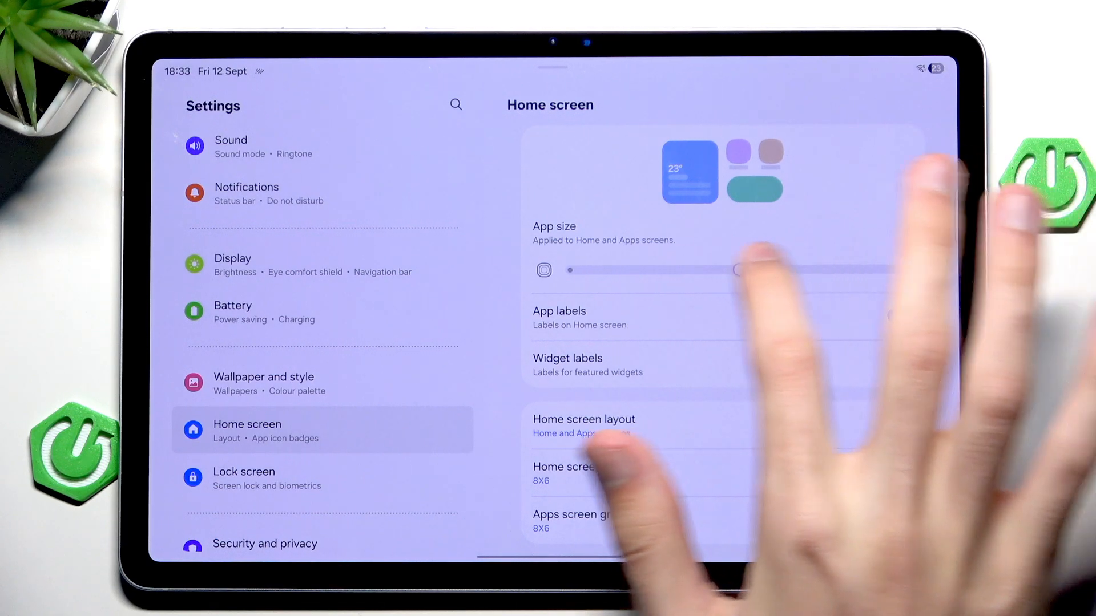
left_click(739, 270)
left_click(898, 317)
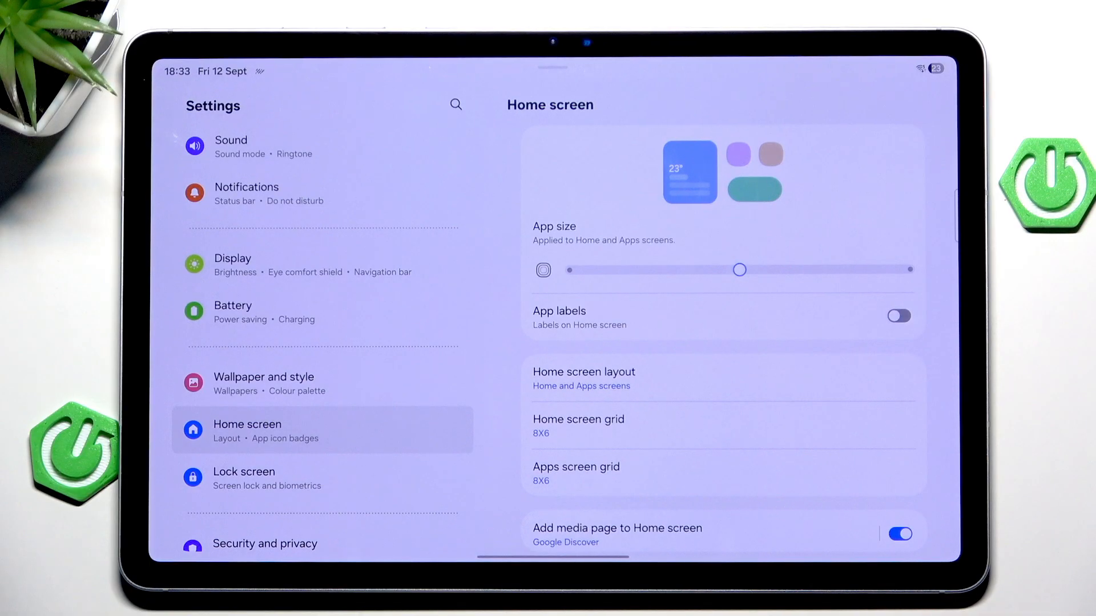
left_click(899, 316)
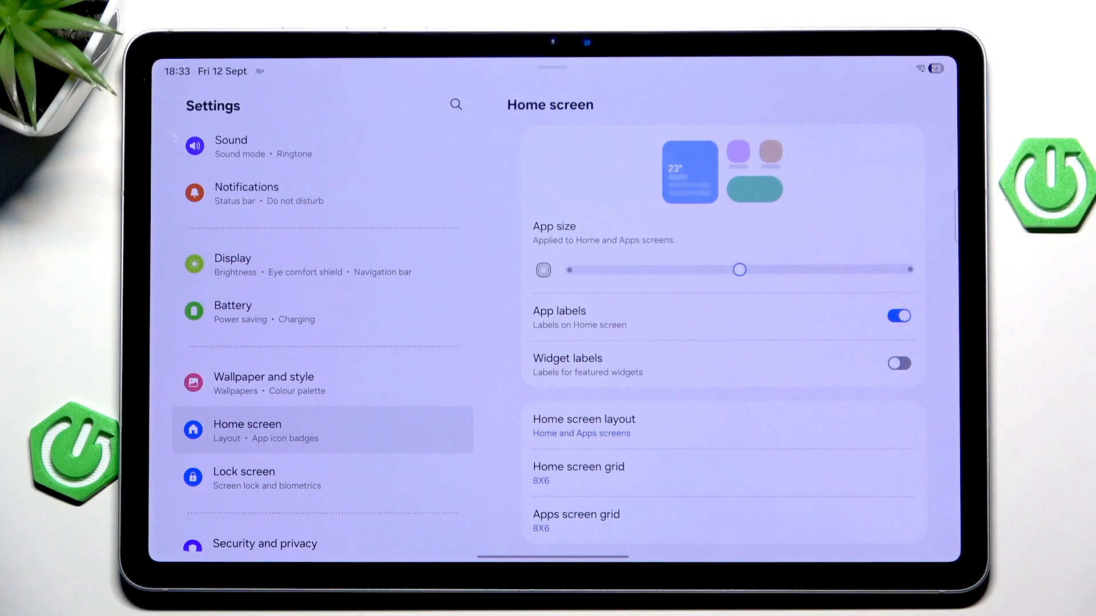
scroll(856, 385, "down", 1)
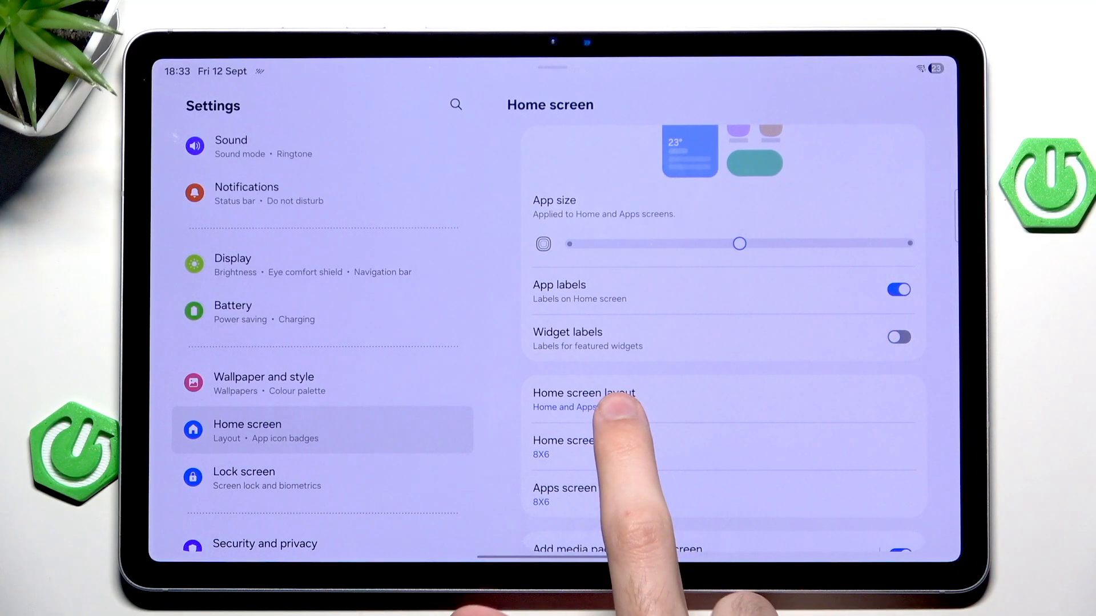
View the Home screen layout and grid previews unchanged, turn off the media page, and go home.
left_click(608, 399)
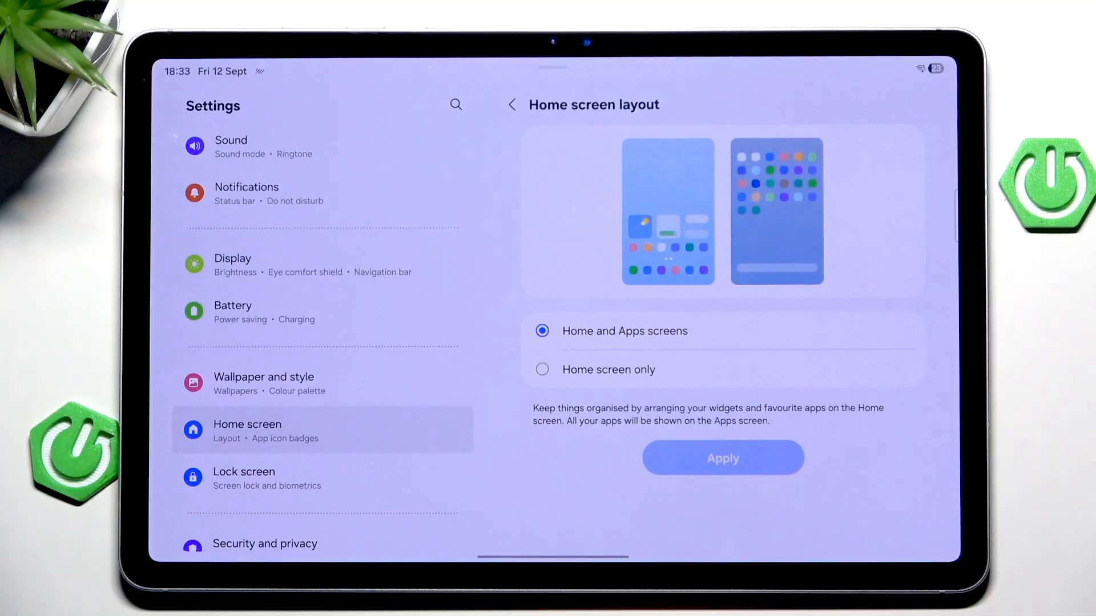
left_click(512, 104)
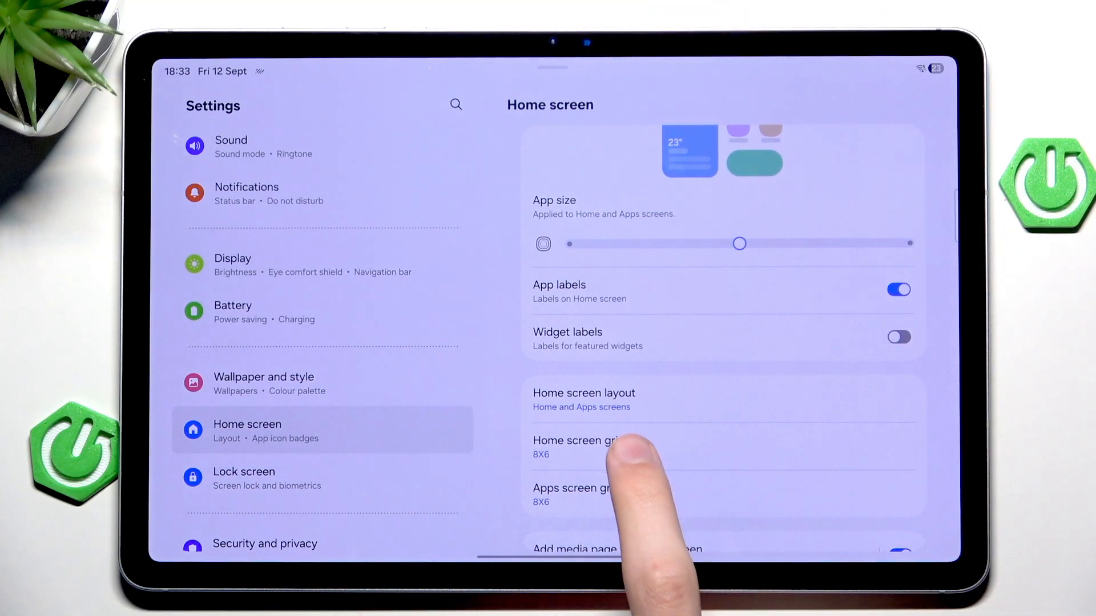
left_click(634, 447)
left_click_drag(685, 376, 343, 377)
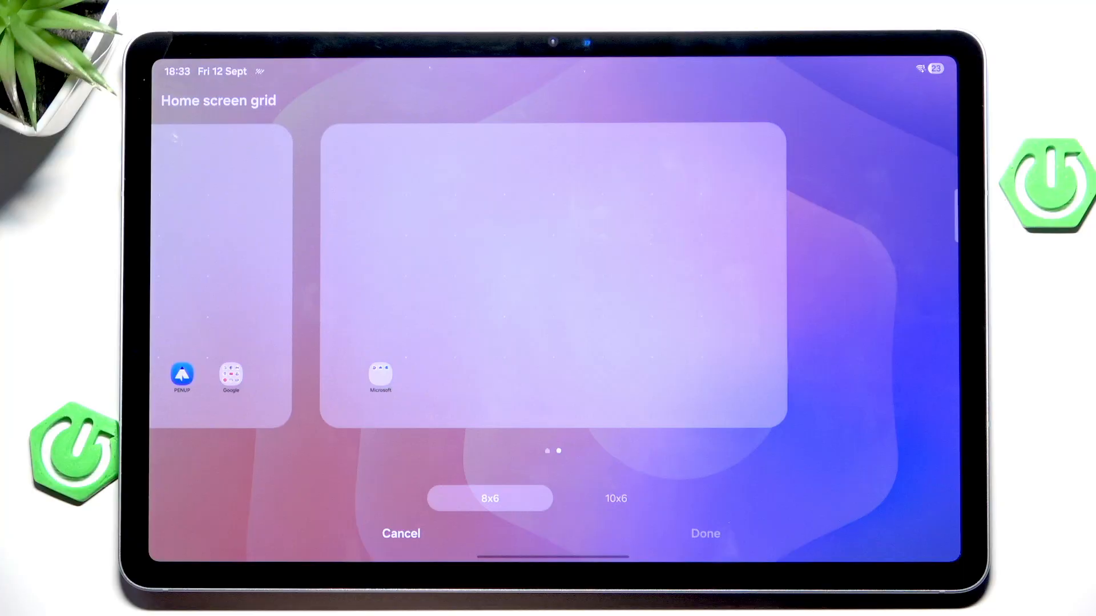
left_click_drag(385, 282, 728, 283)
left_click(411, 533)
scroll(728, 385, "down", 3)
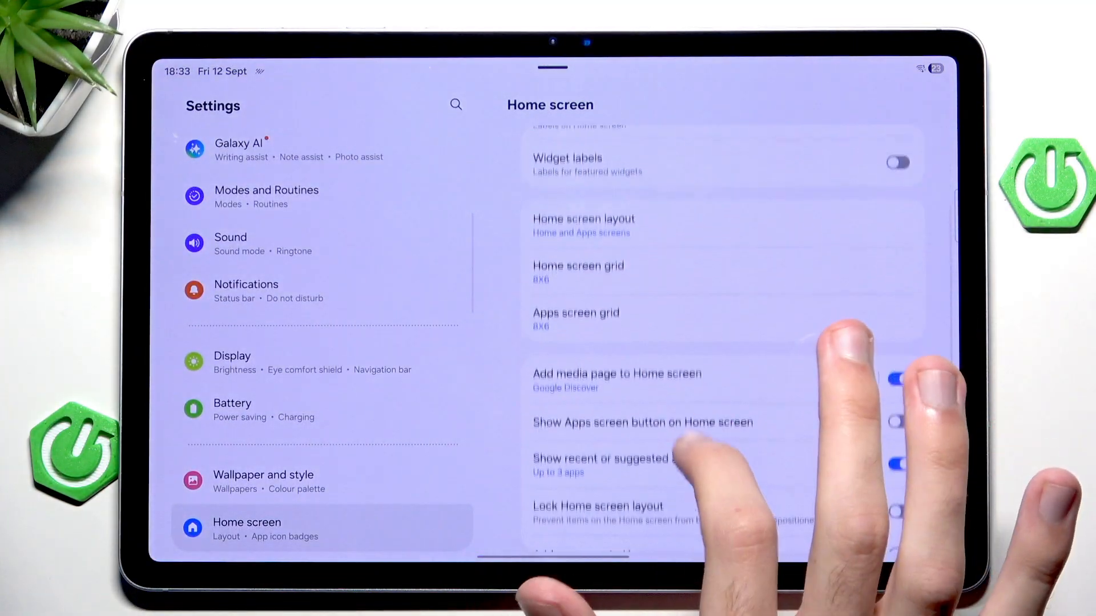
scroll(727, 386, "down", 3)
scroll(727, 385, "up", 4)
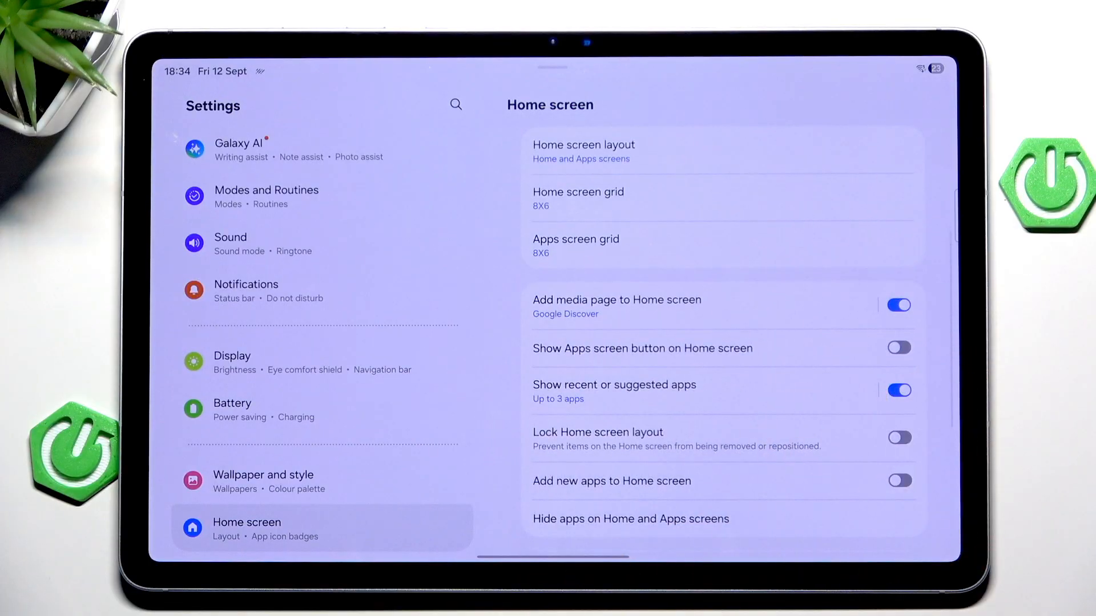
left_click(899, 306)
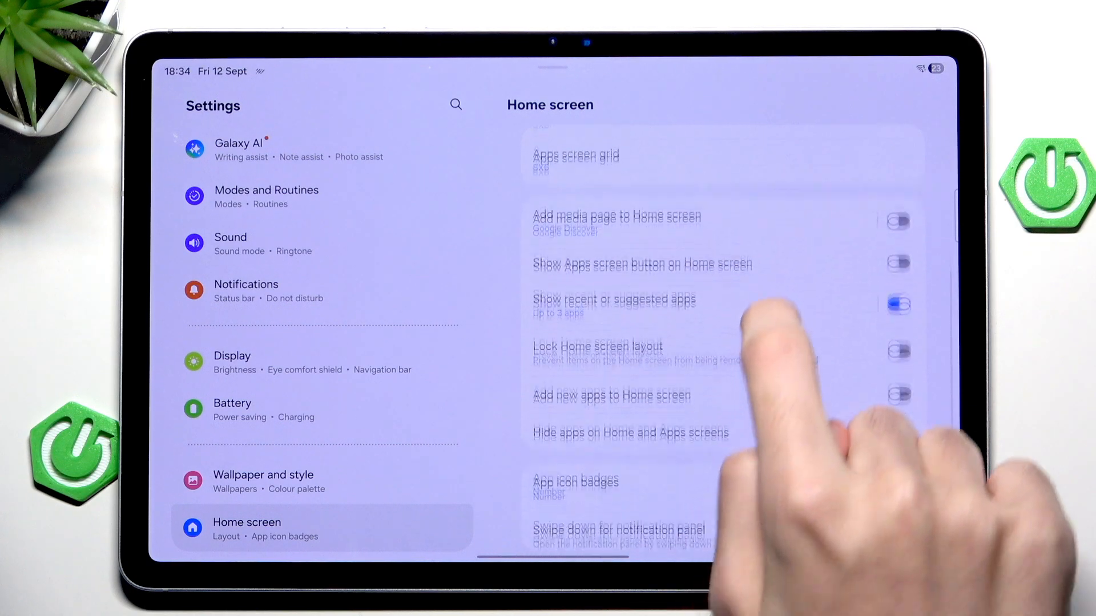
scroll(770, 342, "down", 5)
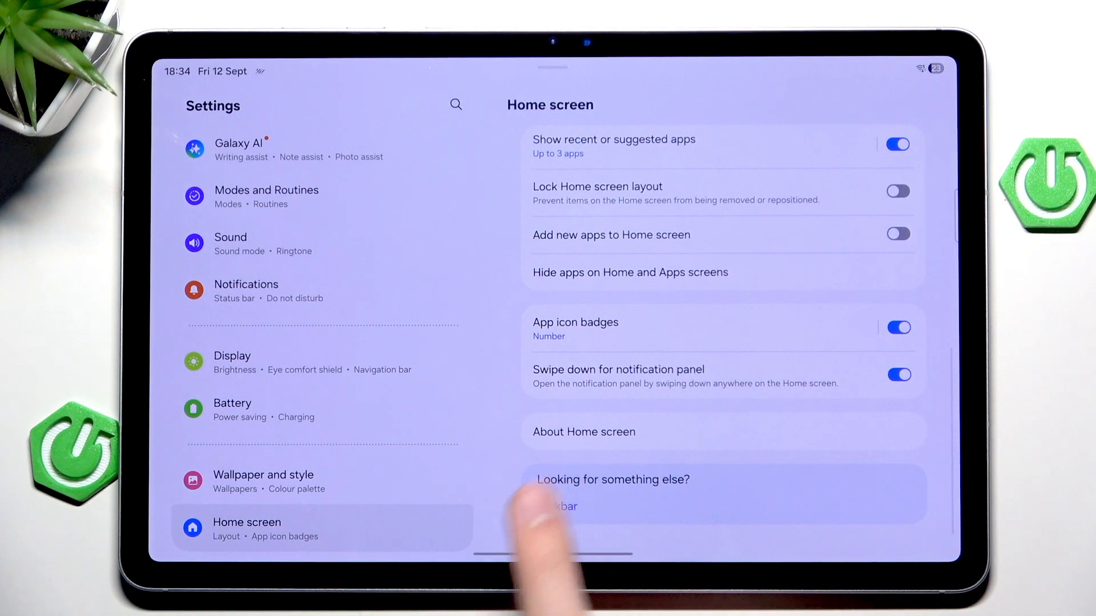
left_click_drag(552, 554, 552, 343)
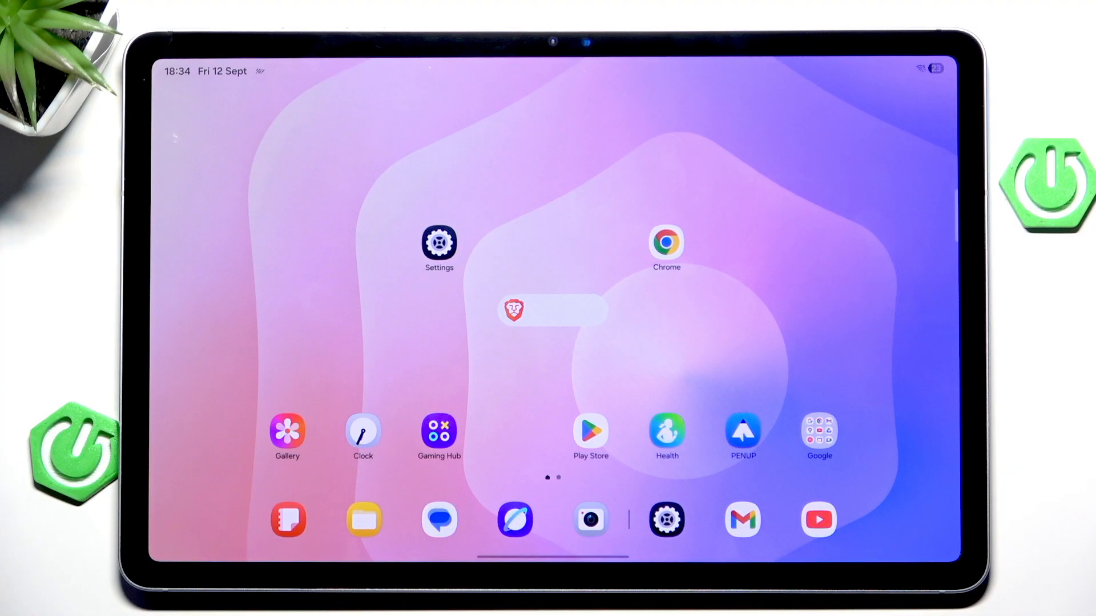
From Wallpaper and style, choose the first Featured wallpaper and continue to its preview.
left_click(667, 520)
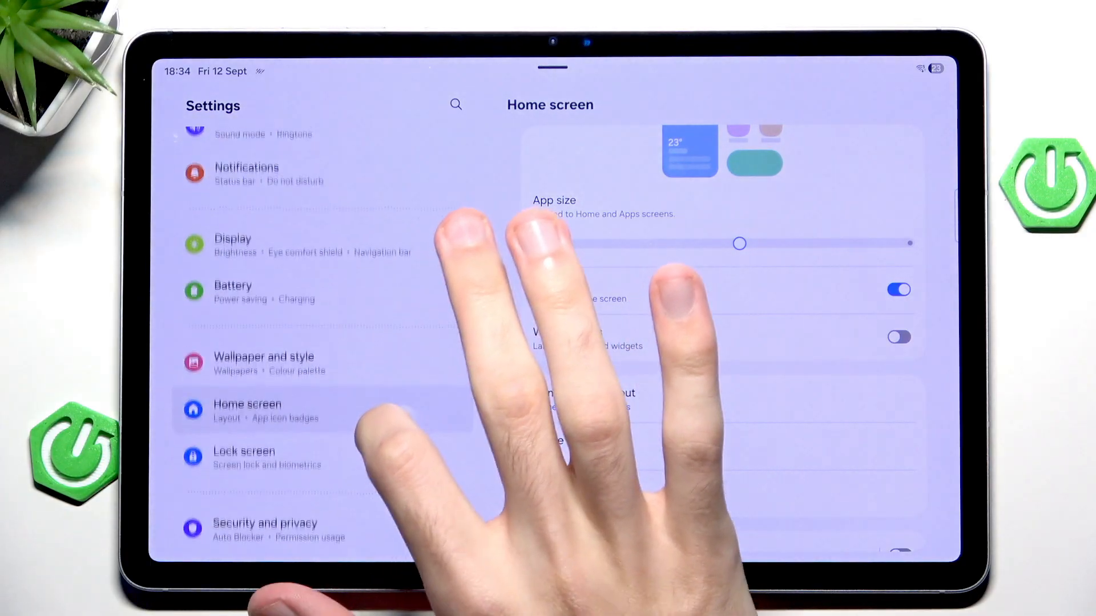
scroll(325, 343, "up", 2)
scroll(325, 385, "down", 2)
left_click(264, 370)
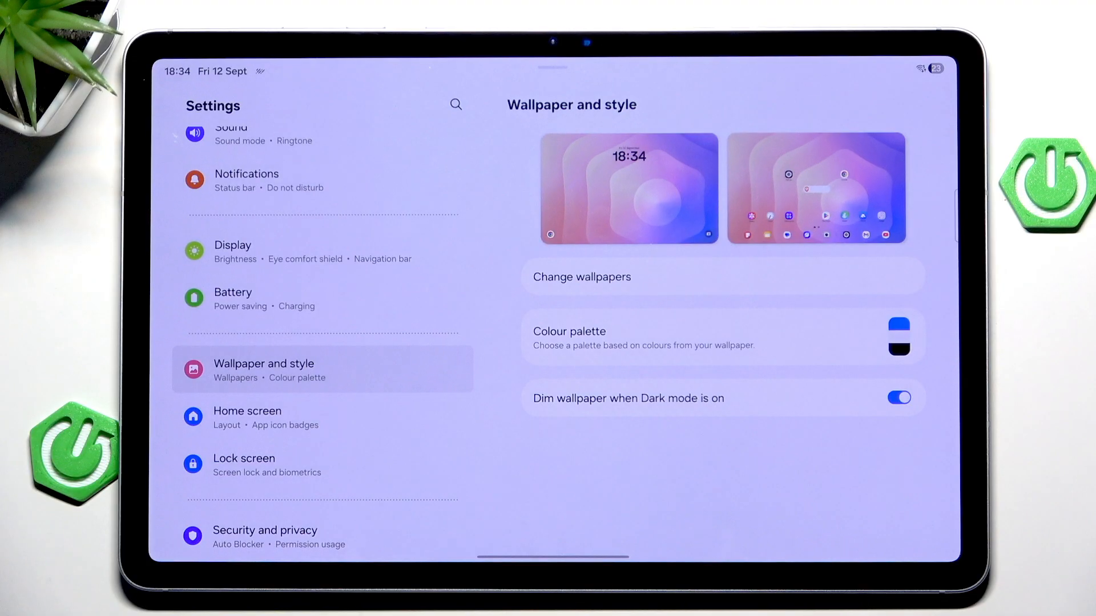
scroll(325, 343, "up", 5)
scroll(325, 342, "down", 6)
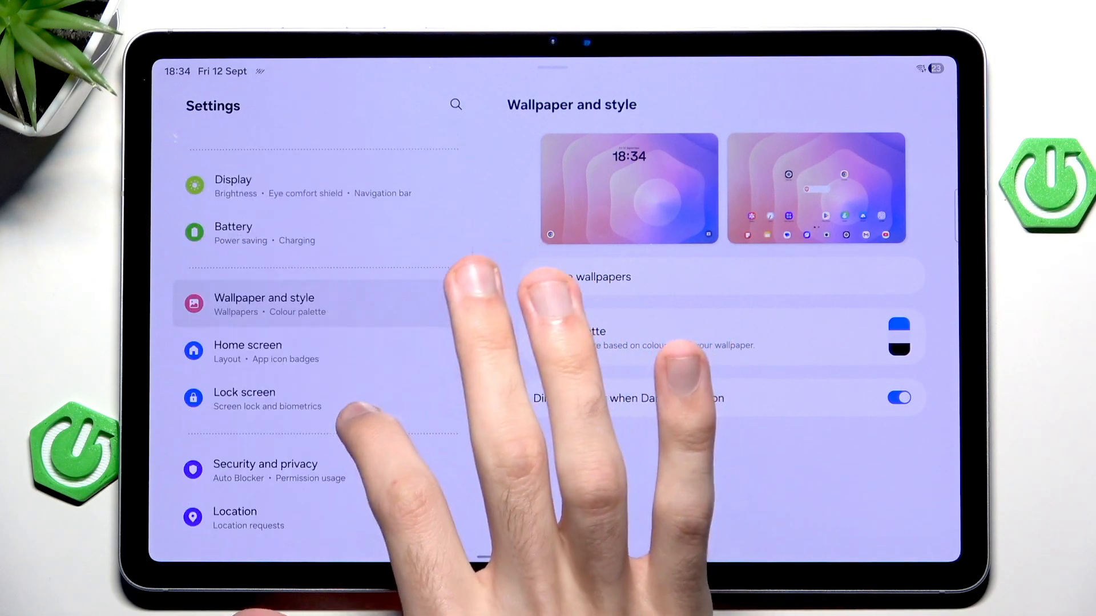
left_click(676, 283)
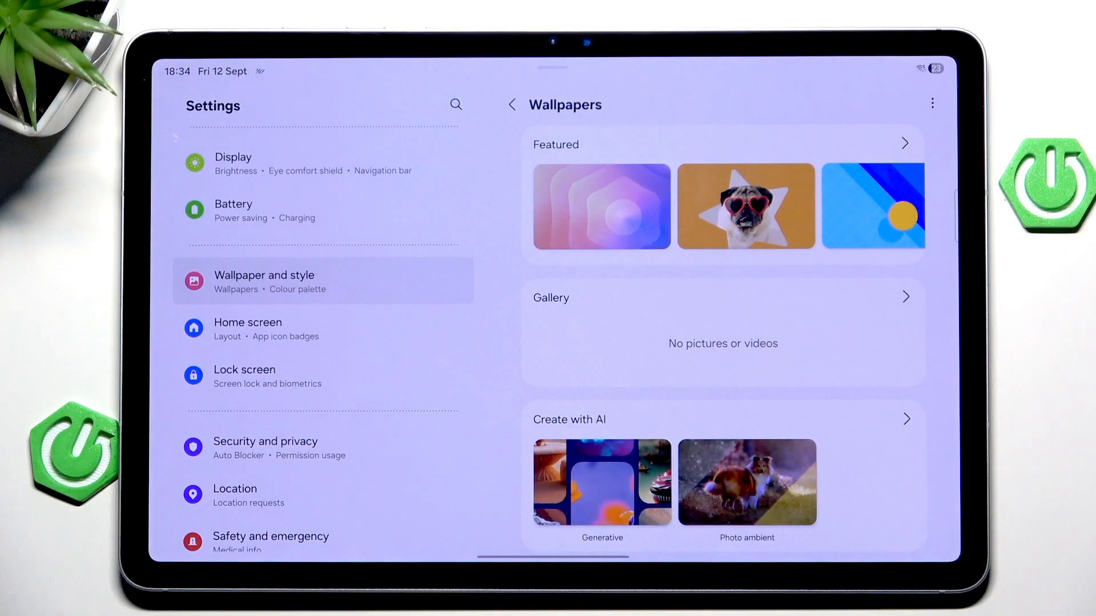
left_click(601, 206)
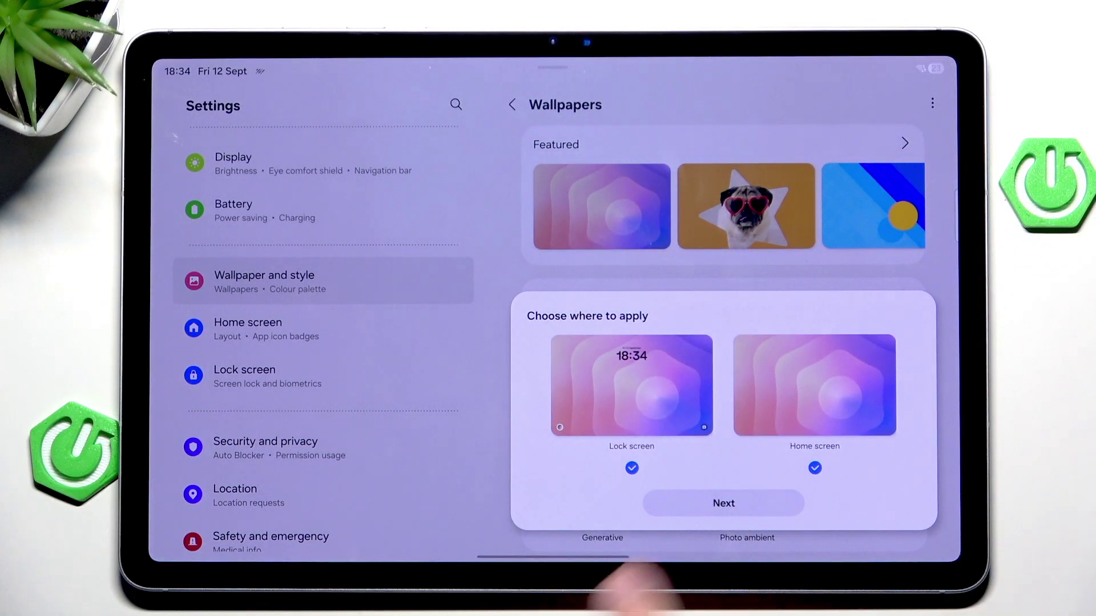
left_click(724, 502)
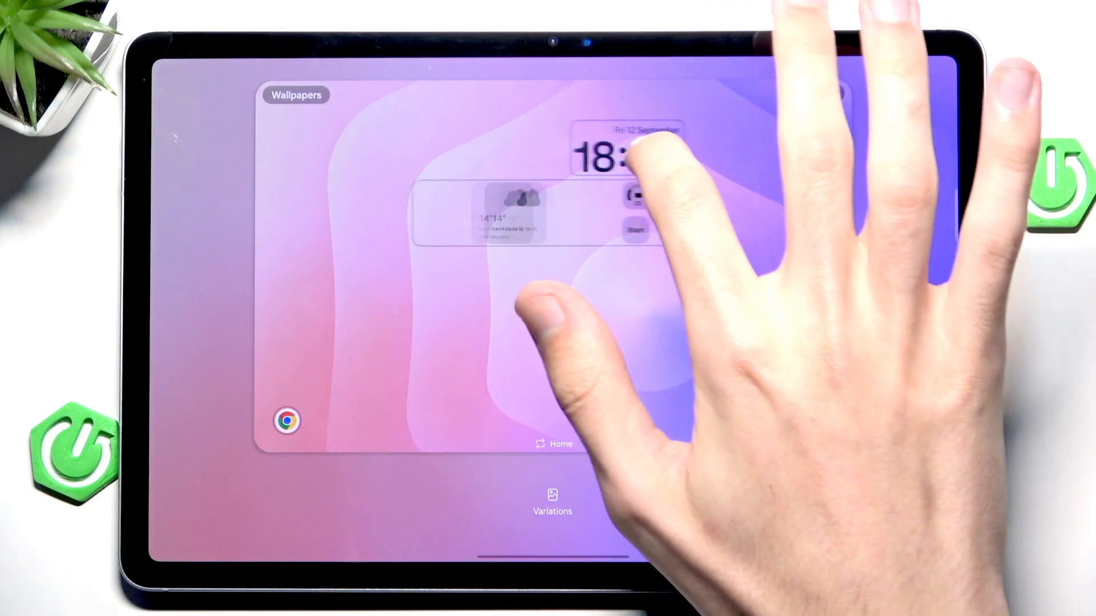
Nudge the lock screen clock and add a battery widget to the widget area.
mouse_move(566, 154)
left_mouse_down()
mouse_move(531, 209)
mouse_move(727, 189)
mouse_move(553, 154)
left_mouse_up()
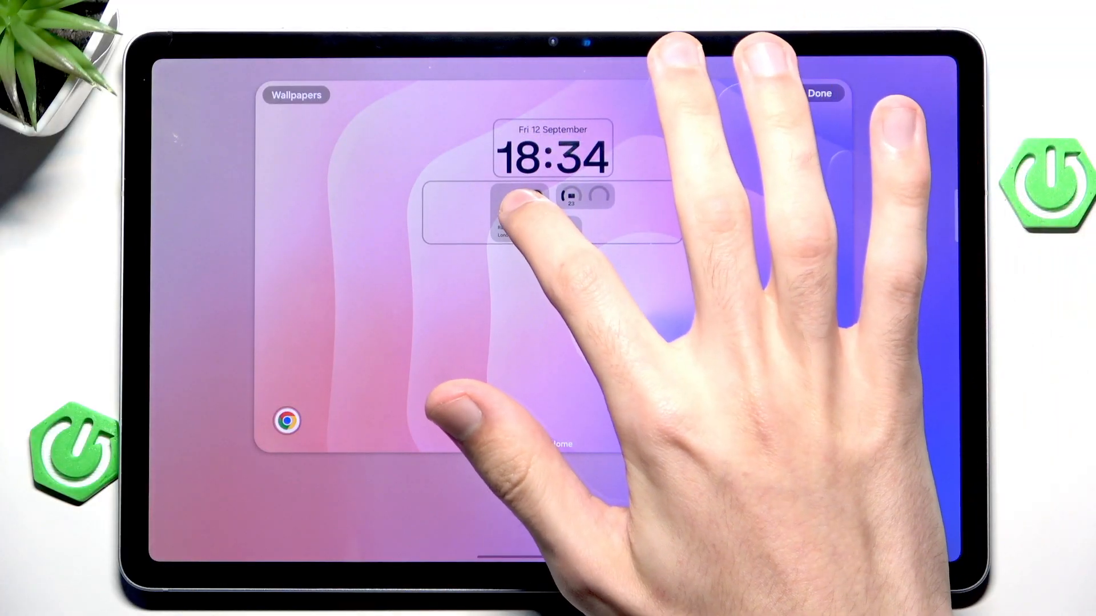
left_click(530, 291)
left_click(569, 230)
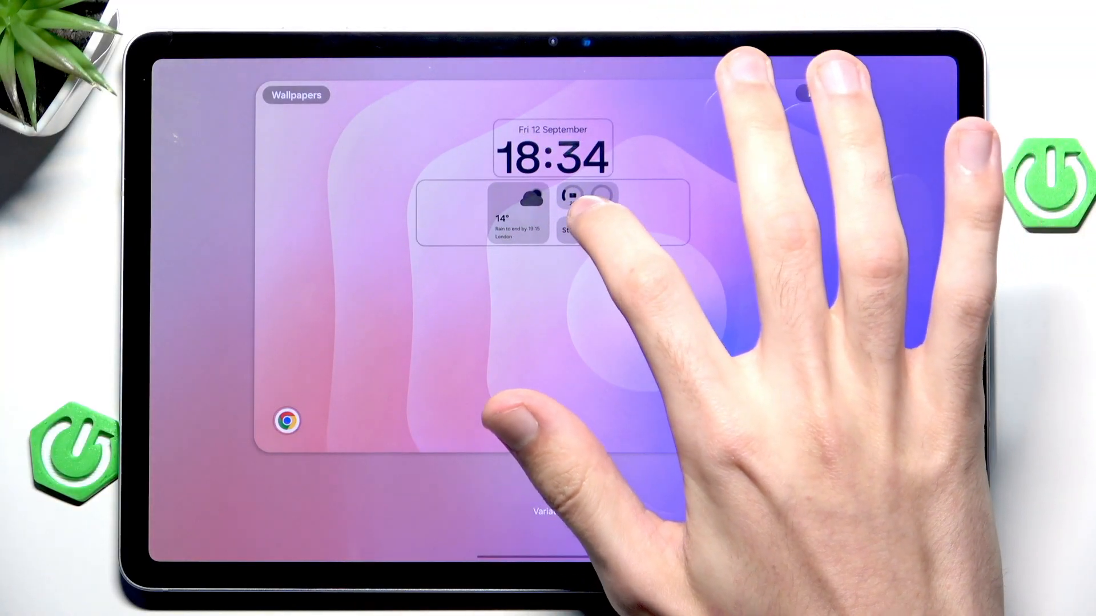
left_click(599, 219)
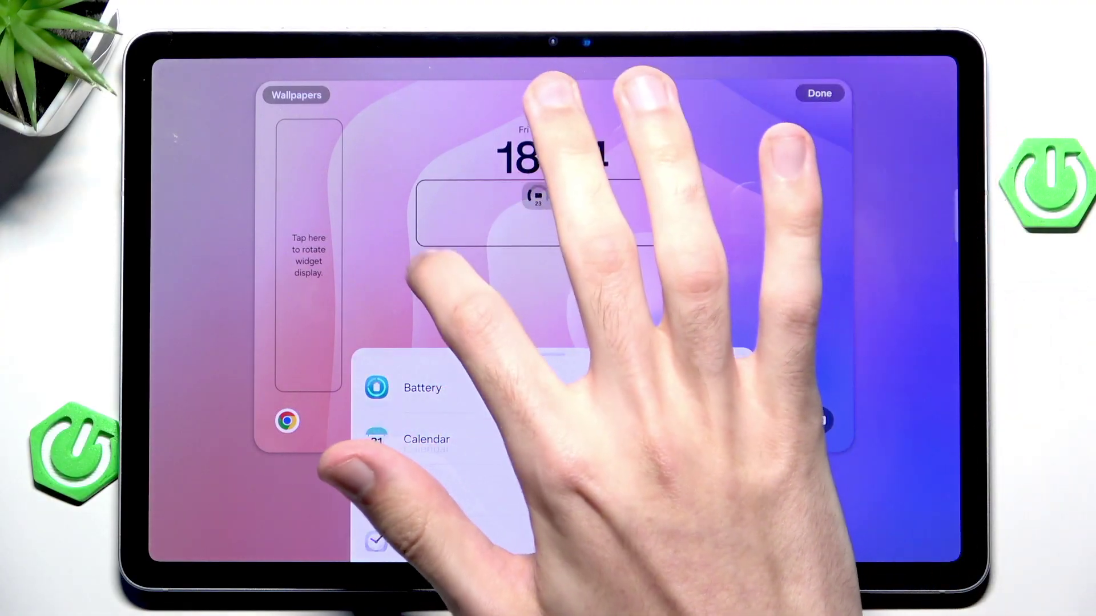
left_click(423, 388)
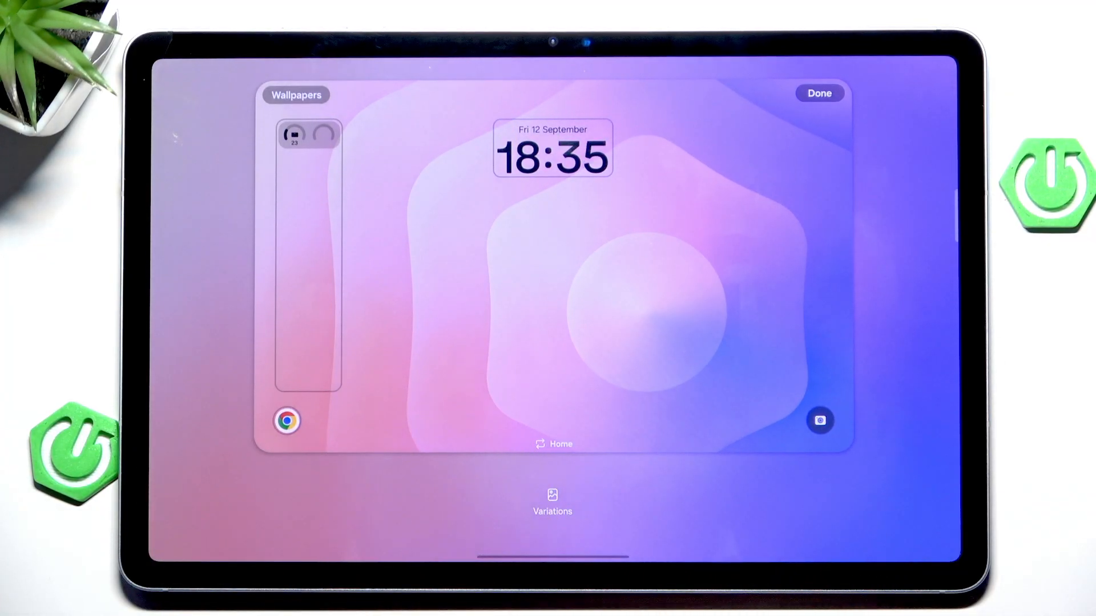
Replace the left lock screen shortcut's Chrome with the Torch action.
left_click(287, 421)
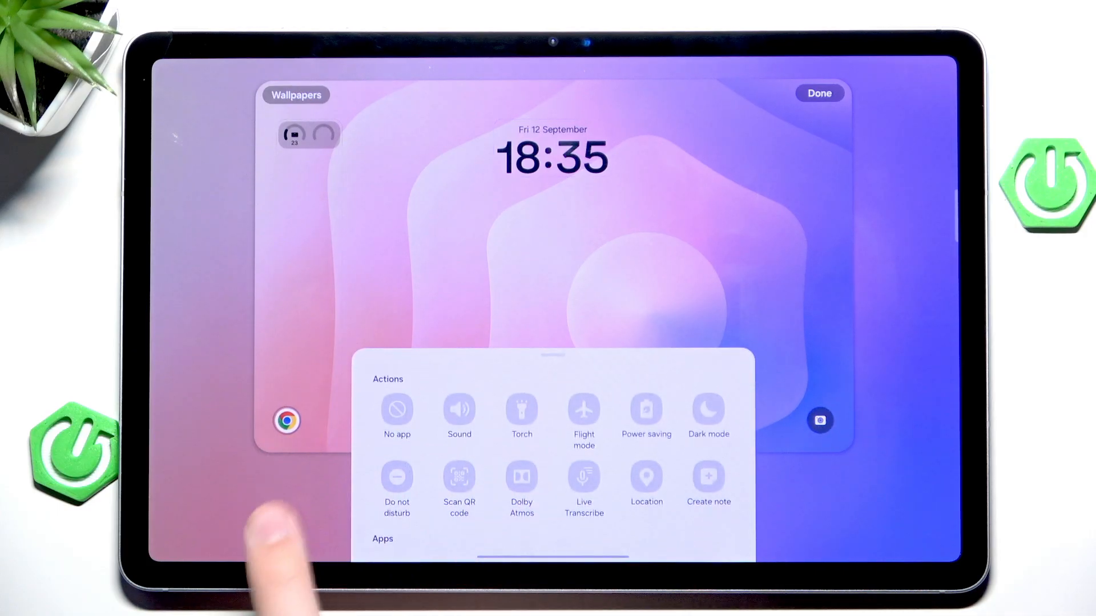
left_click(396, 411)
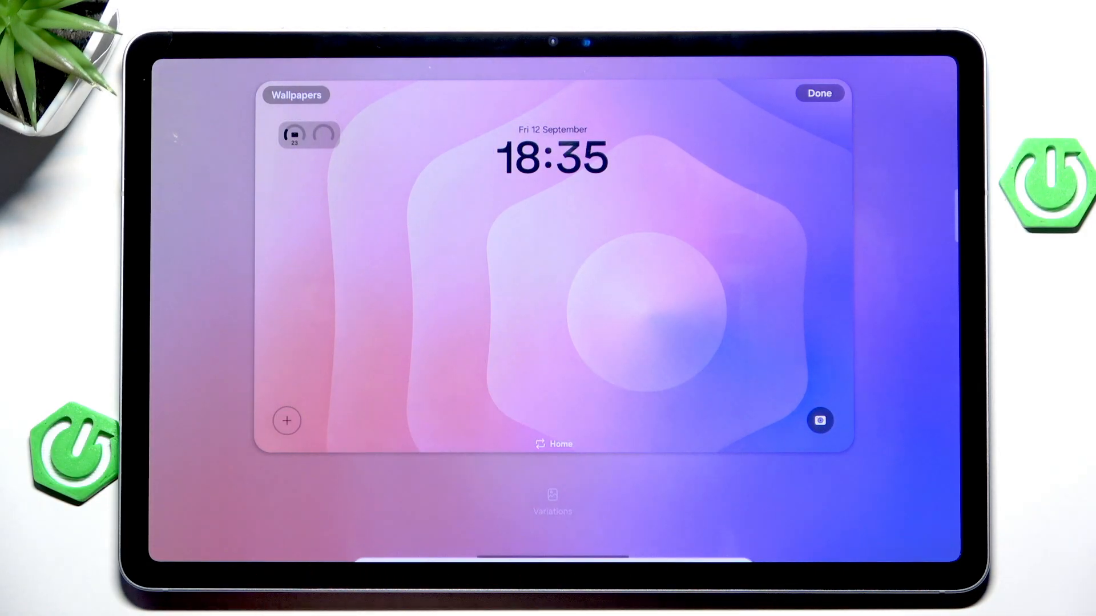
left_click(287, 420)
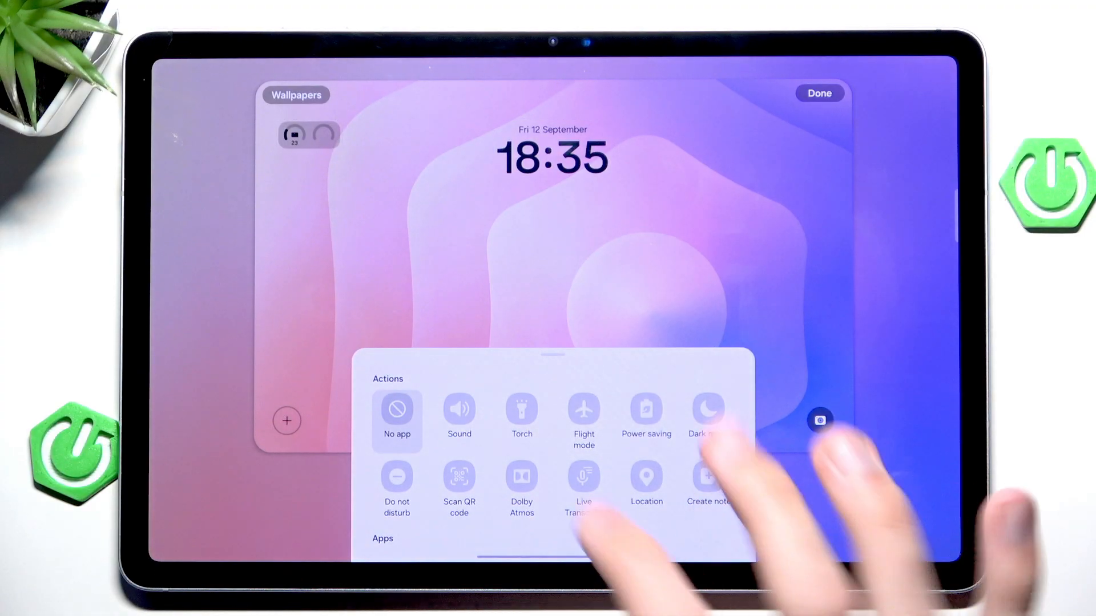
left_click(518, 411)
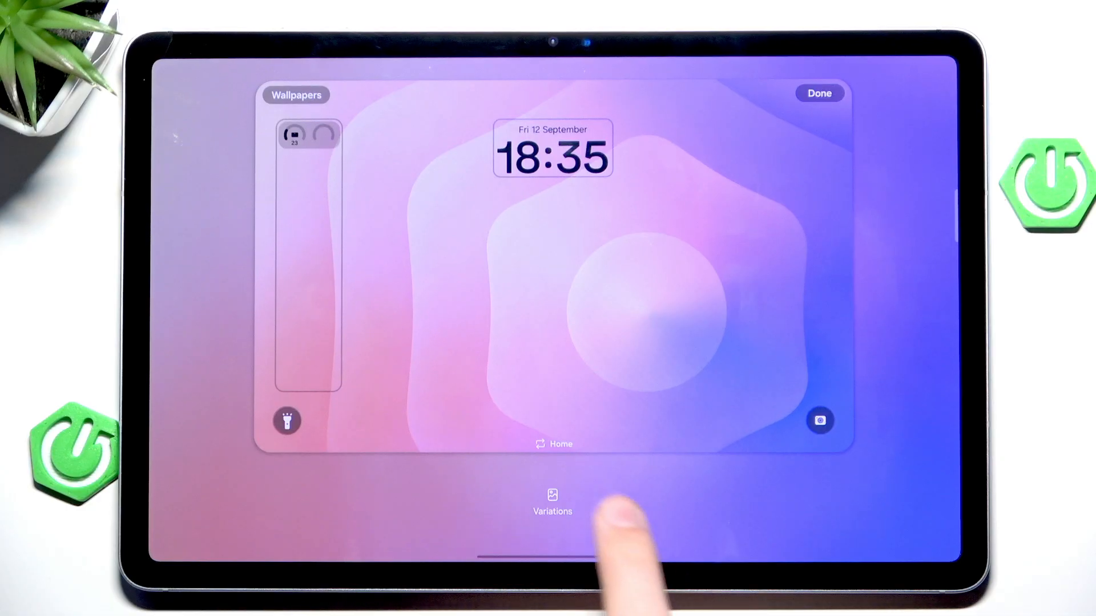
Pick the red-tinted colour variation and apply the wallpaper with Done.
left_click(599, 510)
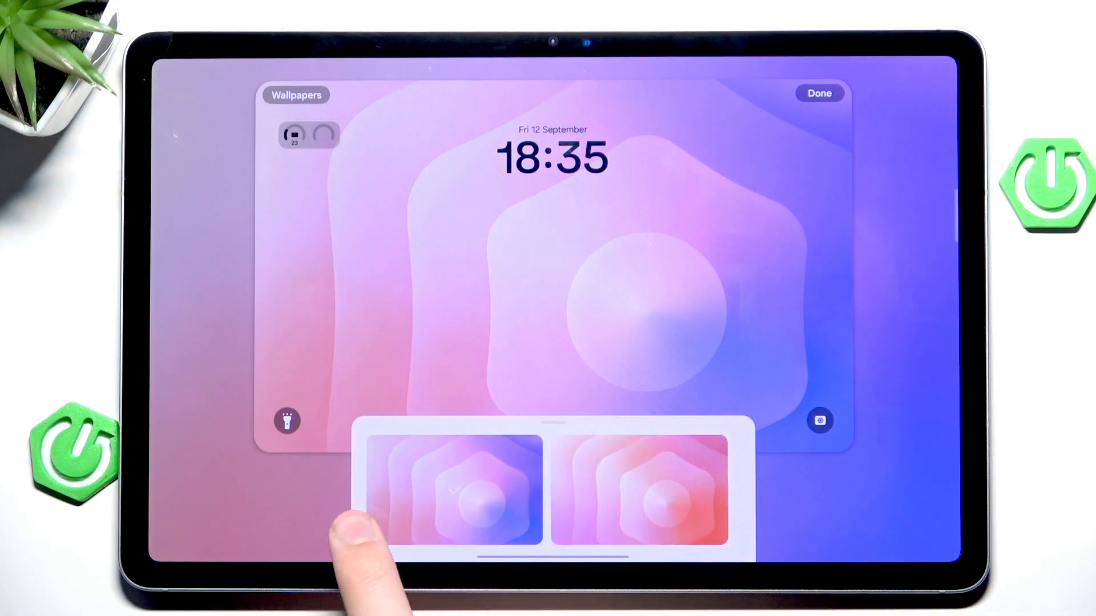
left_click(639, 490)
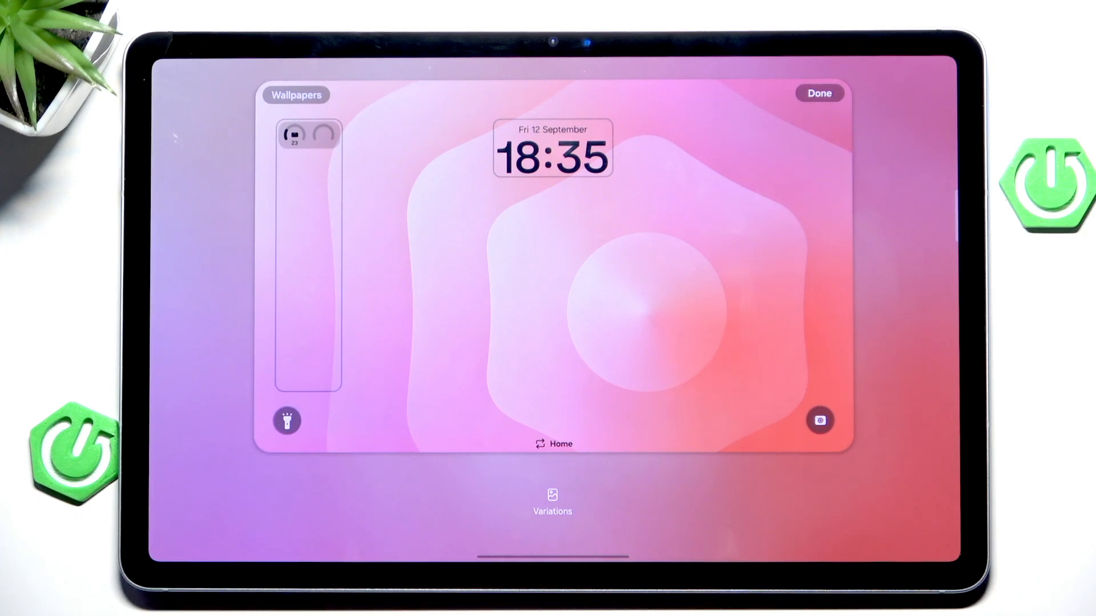
left_click(819, 93)
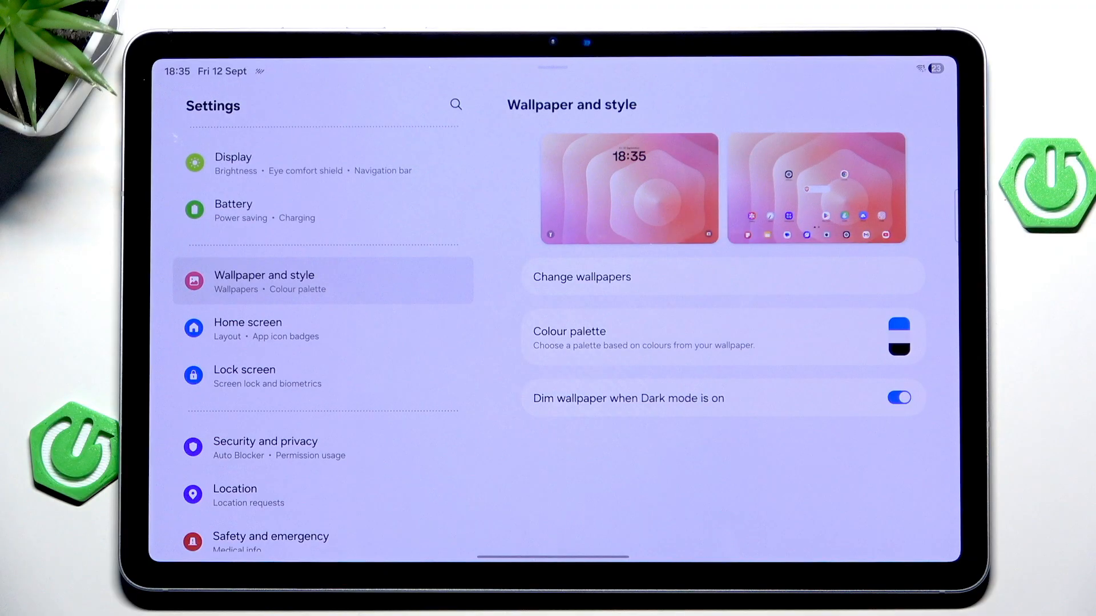
left_click_drag(728, 556, 727, 342)
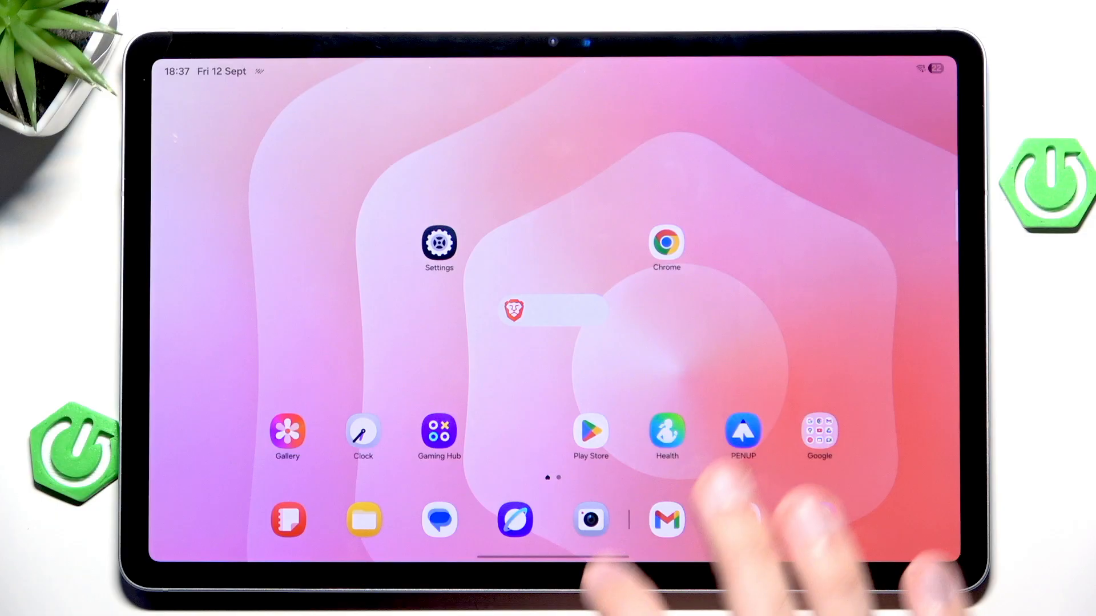
left_click(439, 243)
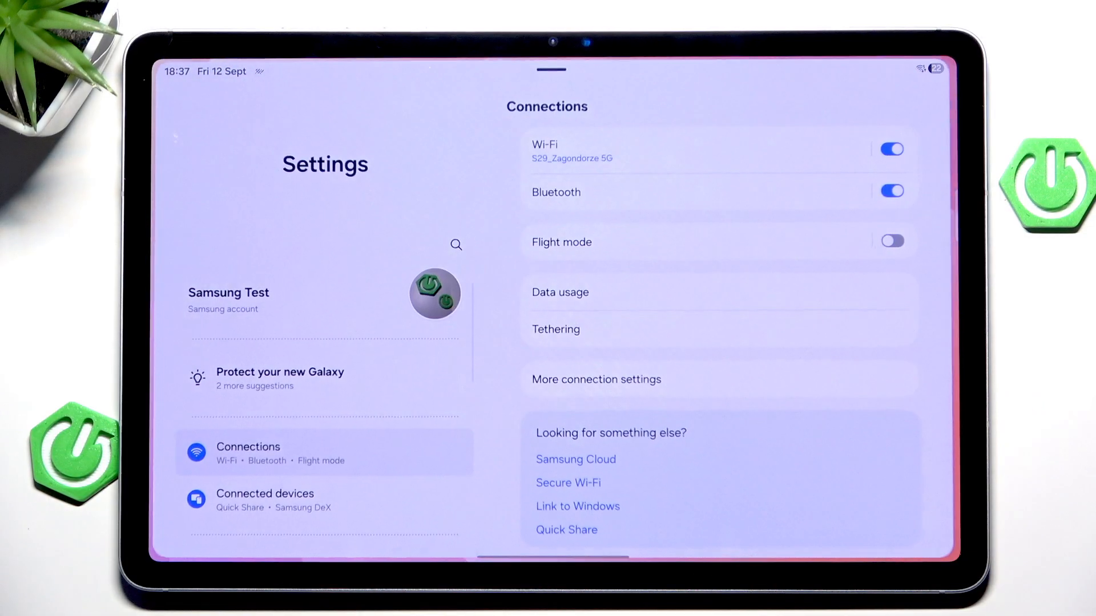
left_click_drag(548, 557, 548, 342)
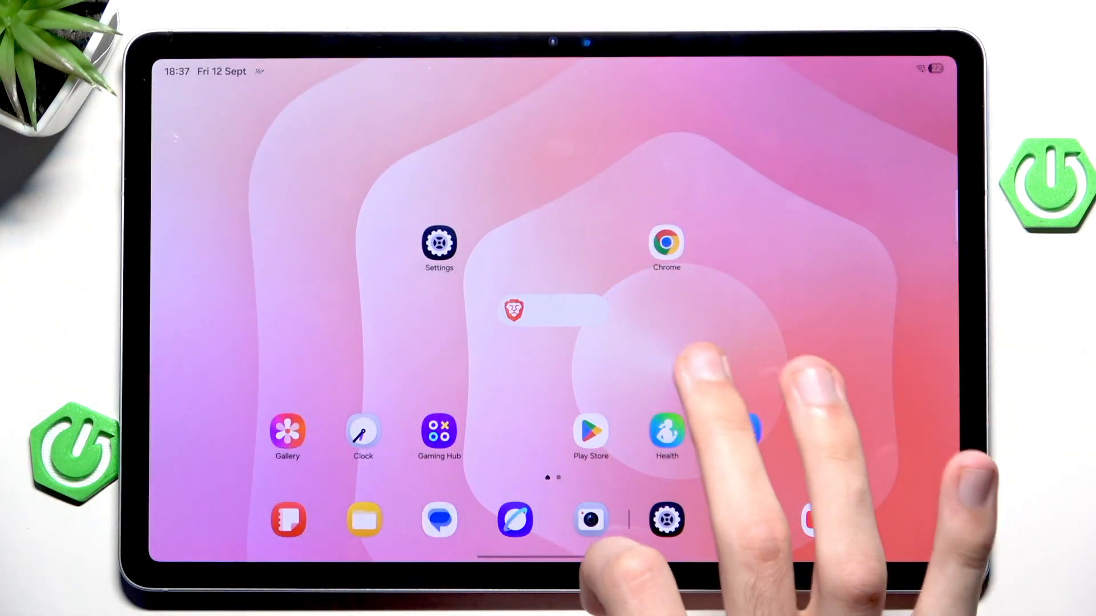
left_click(659, 531)
left_click(779, 231)
left_click_drag(325, 472, 325, 171)
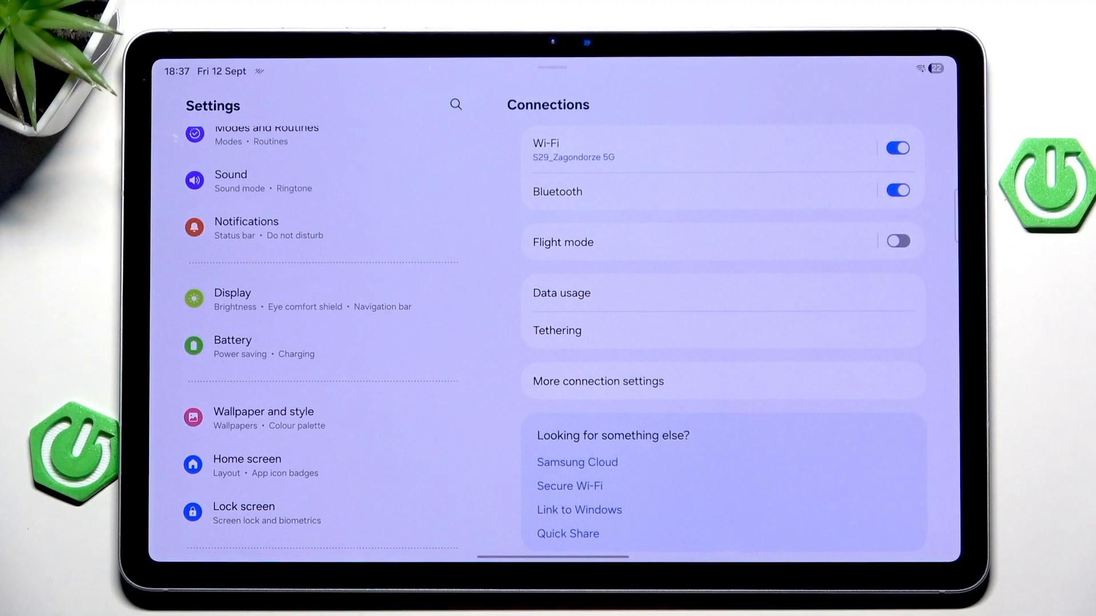
left_click(322, 418)
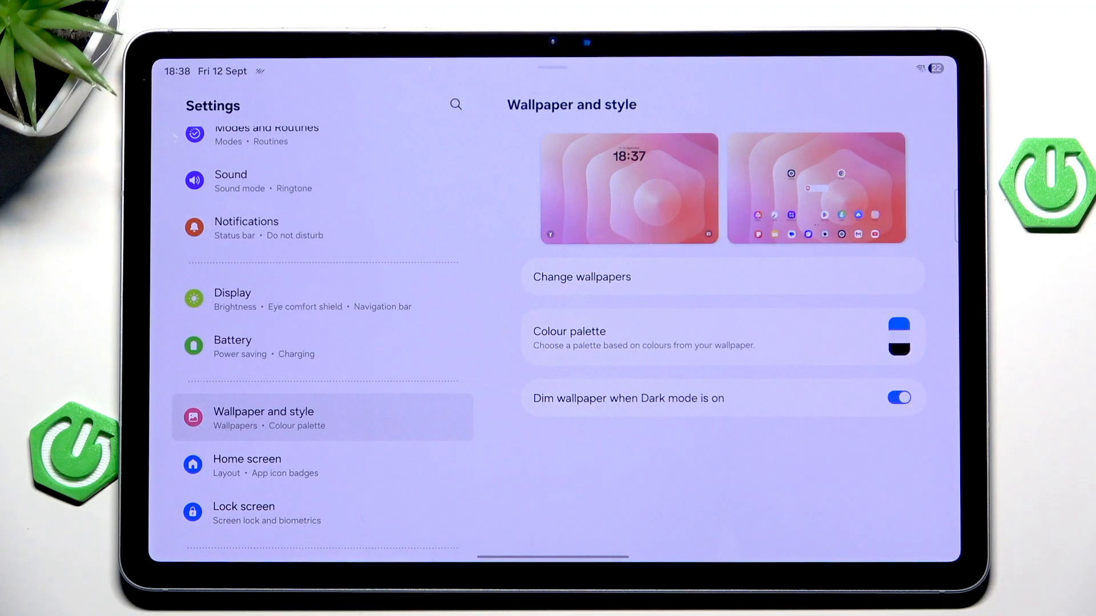
Search Settings for 'theme', correcting a stray letter, then return to the home screen.
left_click(456, 104)
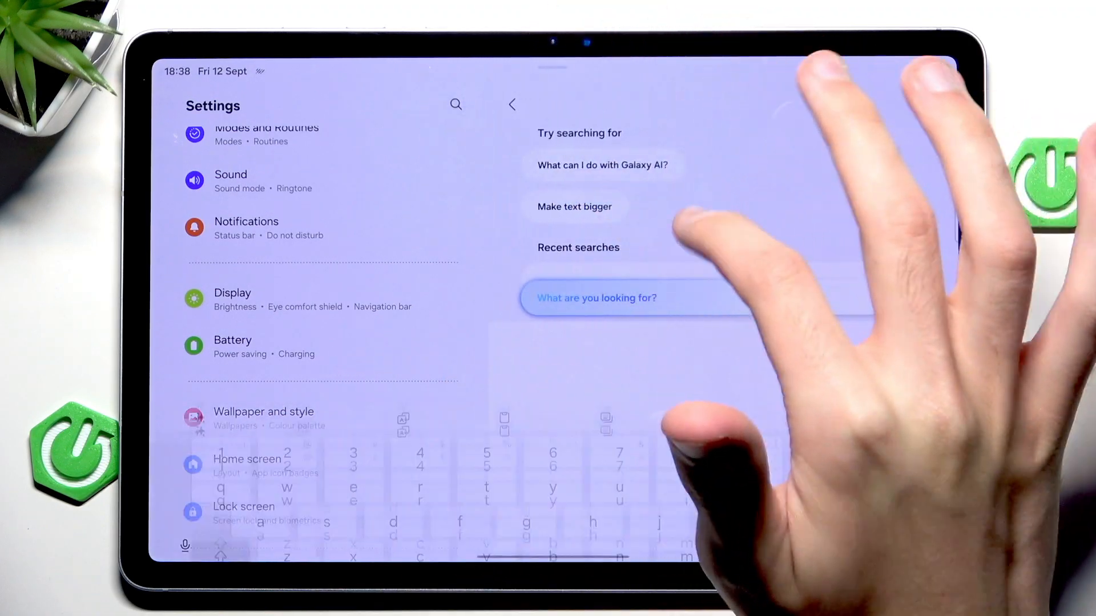
type("then")
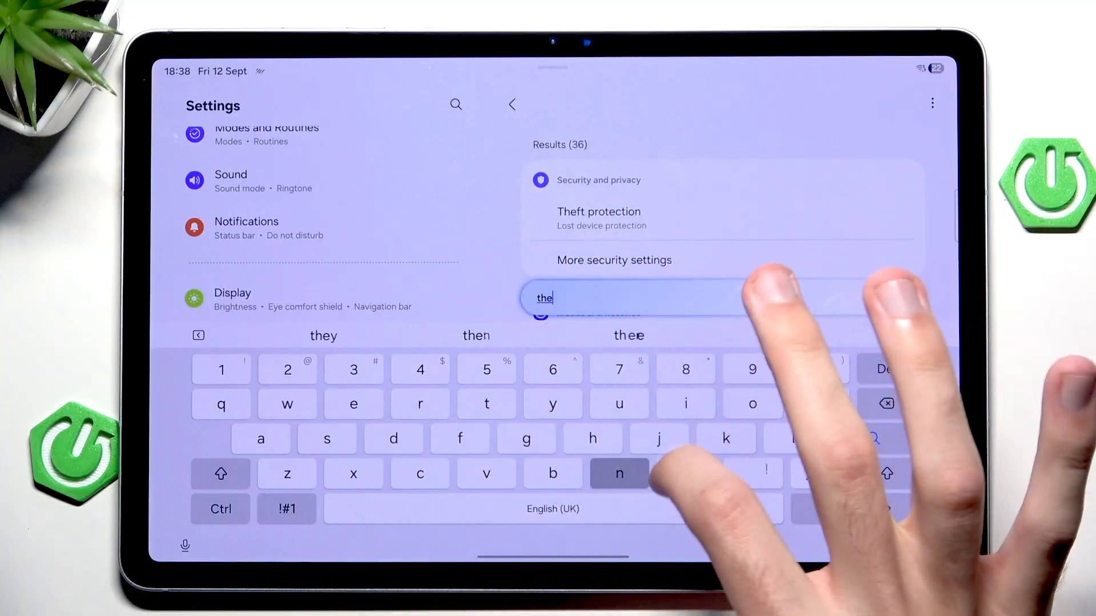
left_click(886, 403)
left_click(686, 403)
type(",")
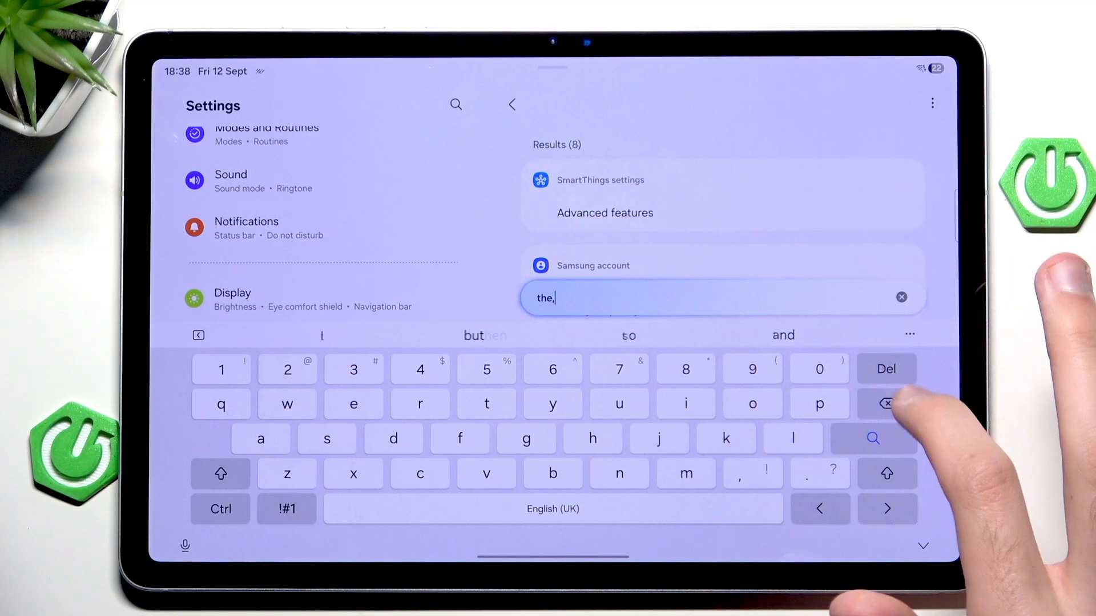
left_click(886, 402)
type("me")
left_click(872, 439)
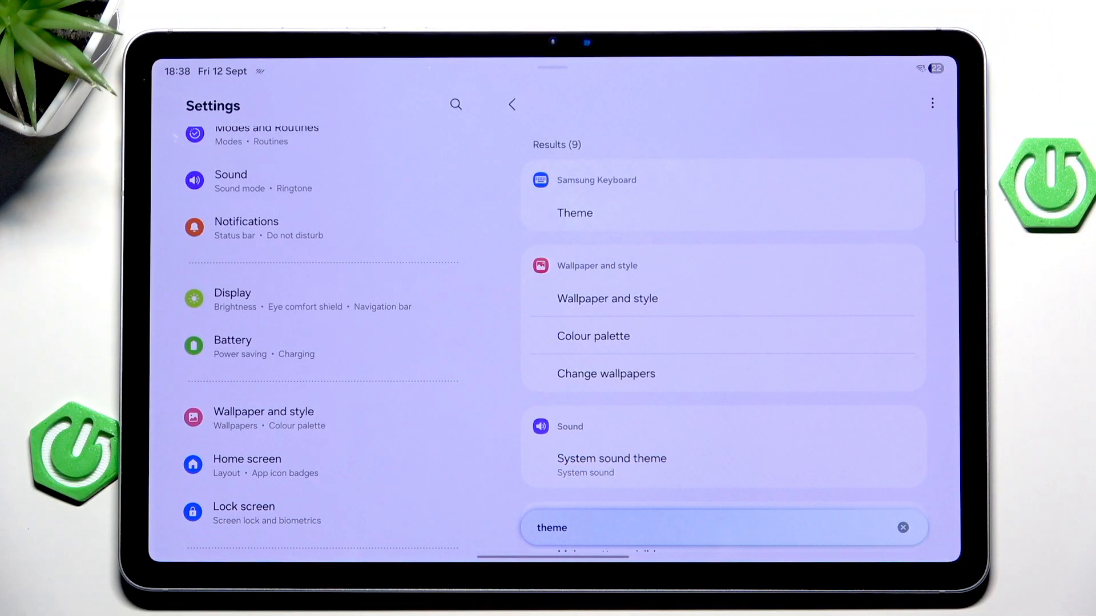
scroll(728, 386, "down", 5)
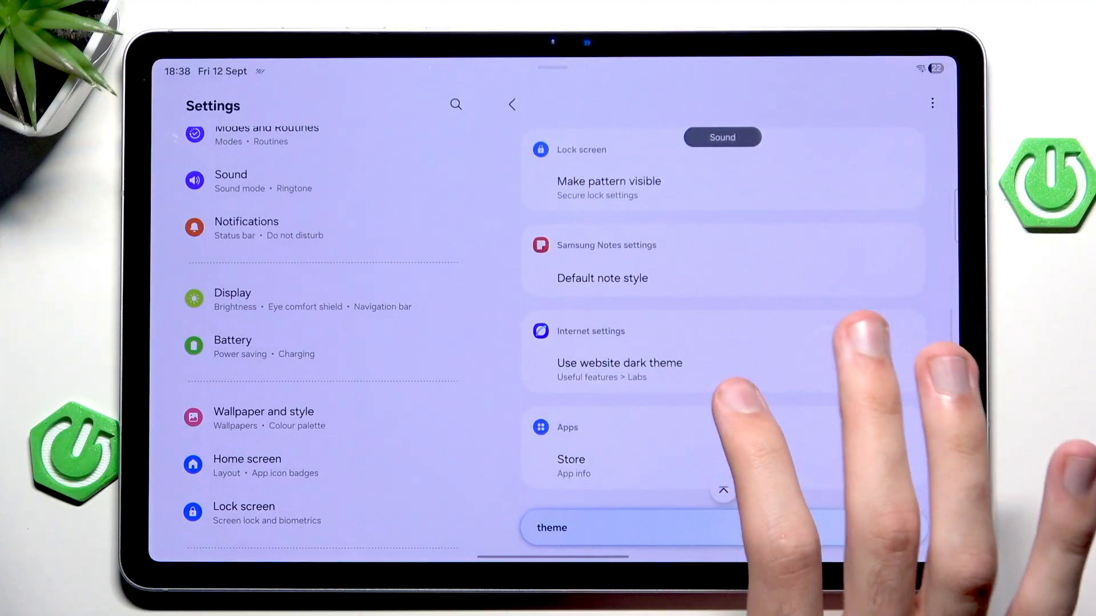
left_click_drag(634, 561, 634, 343)
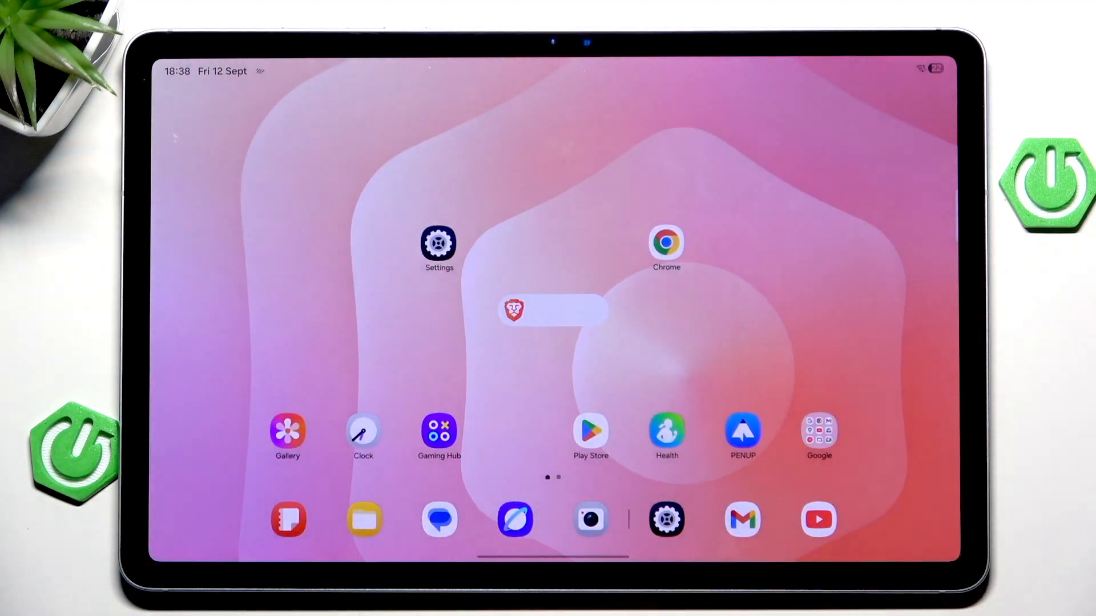
In the Play Store, rerun the earlier 'galaxy themes' search.
left_click(589, 433)
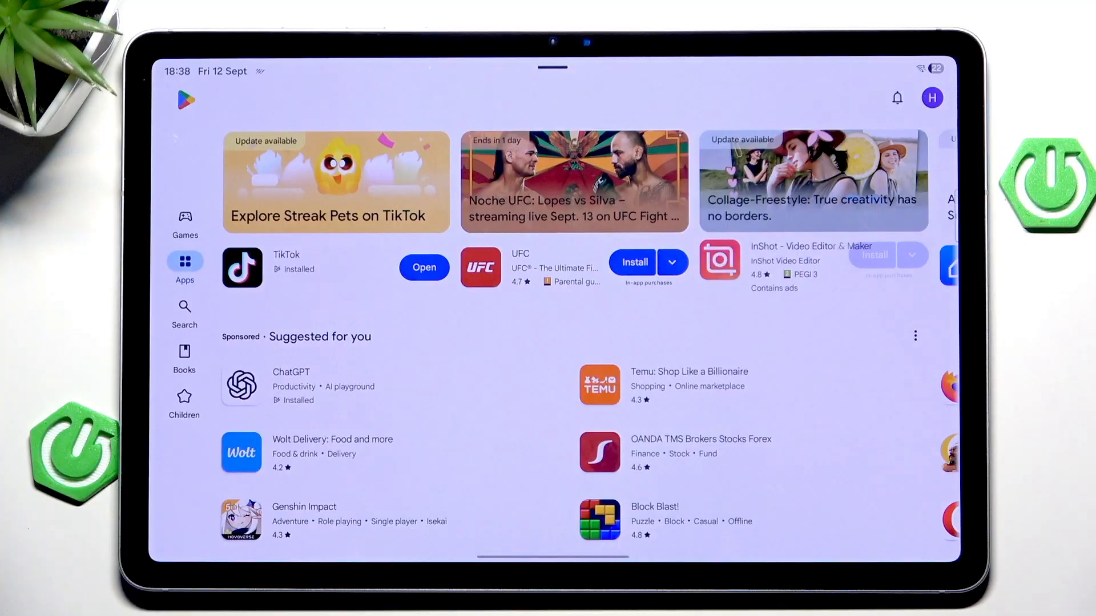
left_click(187, 291)
left_click(376, 100)
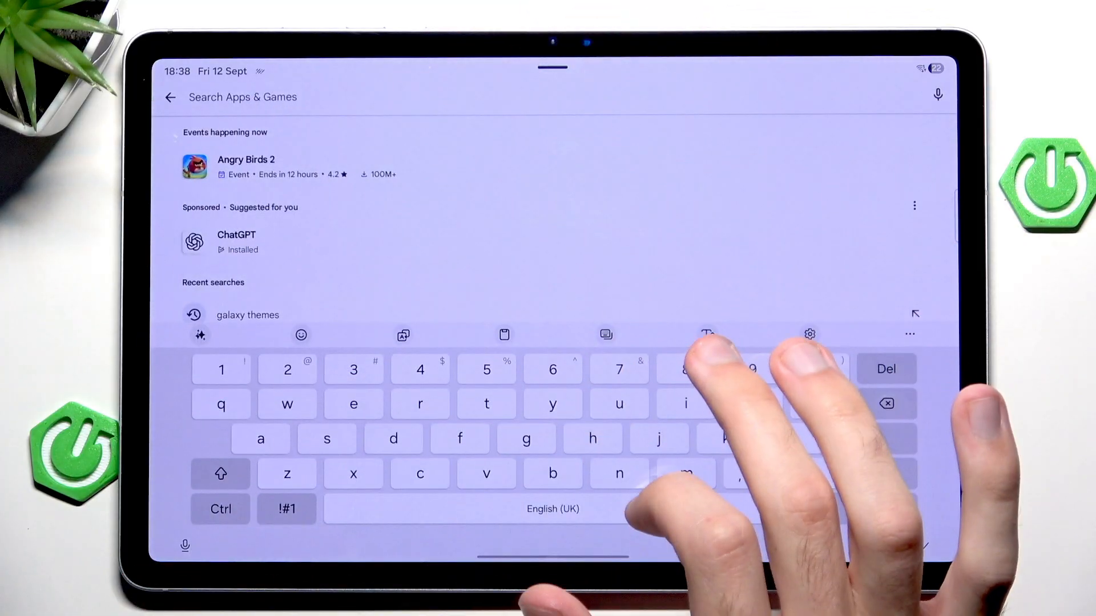
left_click(248, 315)
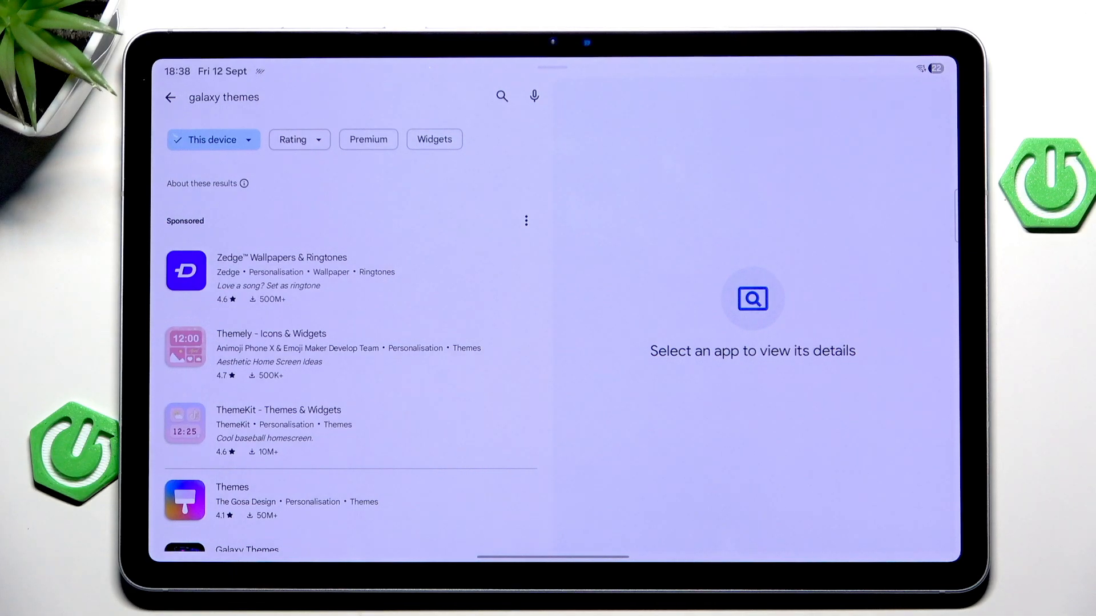
scroll(342, 386, "down", 8)
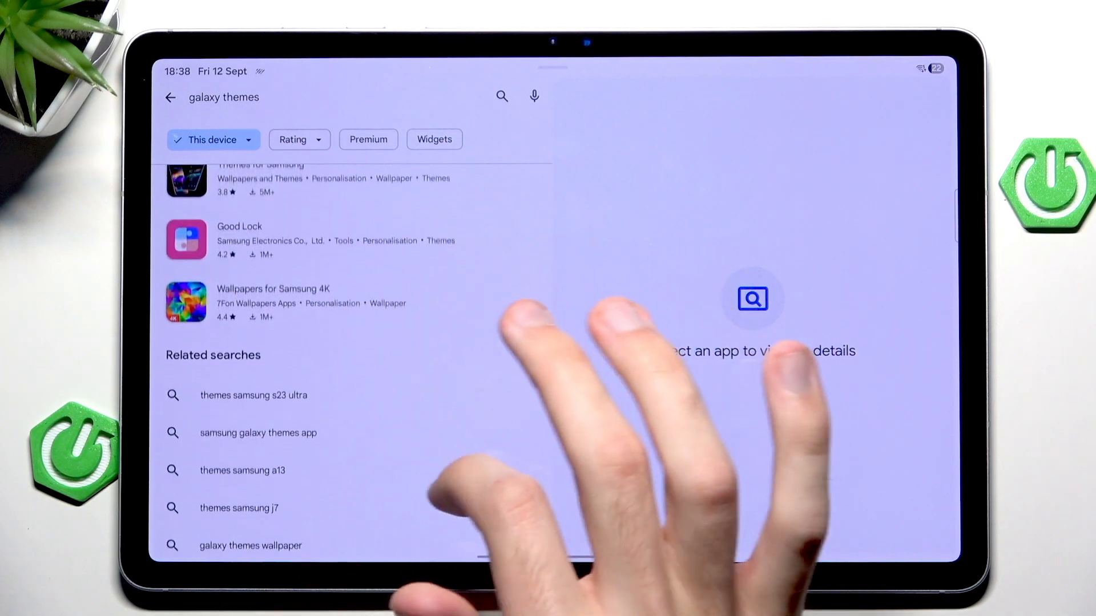
scroll(343, 343, "up", 4)
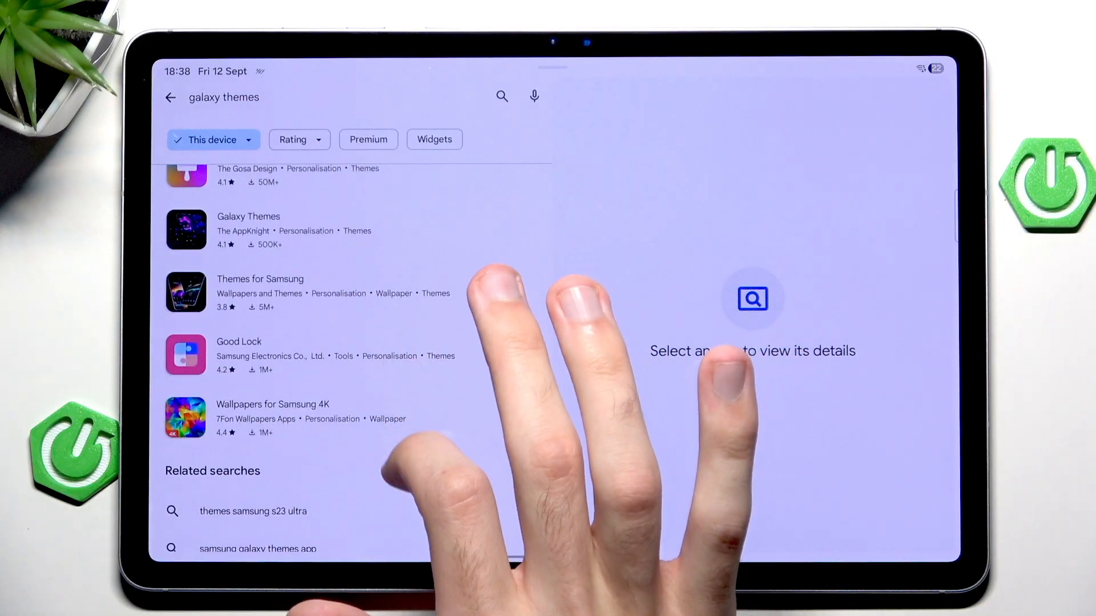
Look at the Good Lock and Themes for Samsung listings, then open Galaxy Themes.
left_click(343, 323)
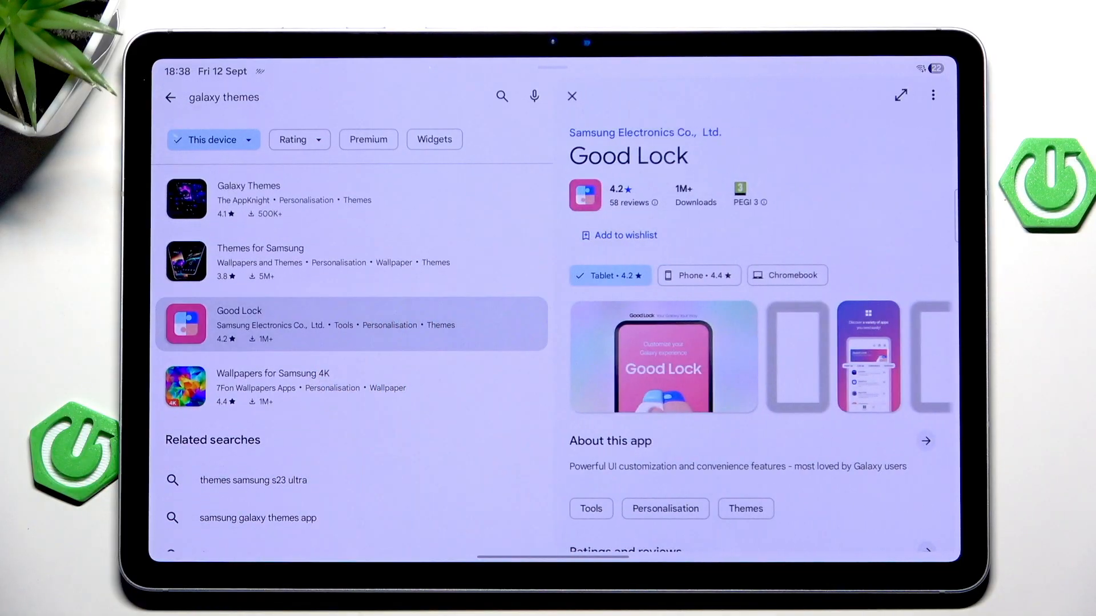
scroll(342, 360, "up", 5)
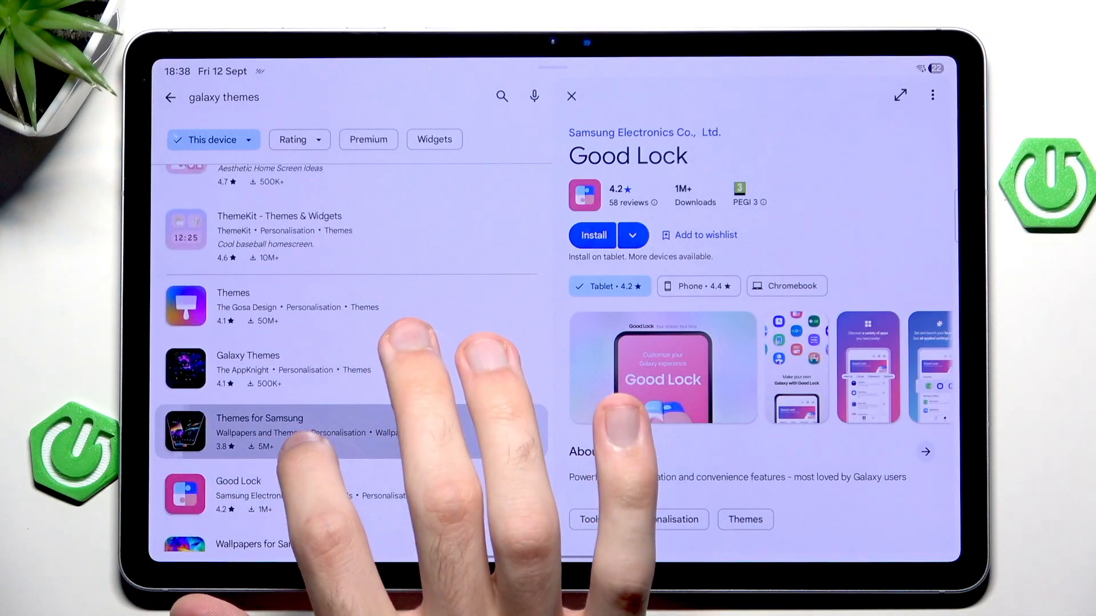
left_click(256, 428)
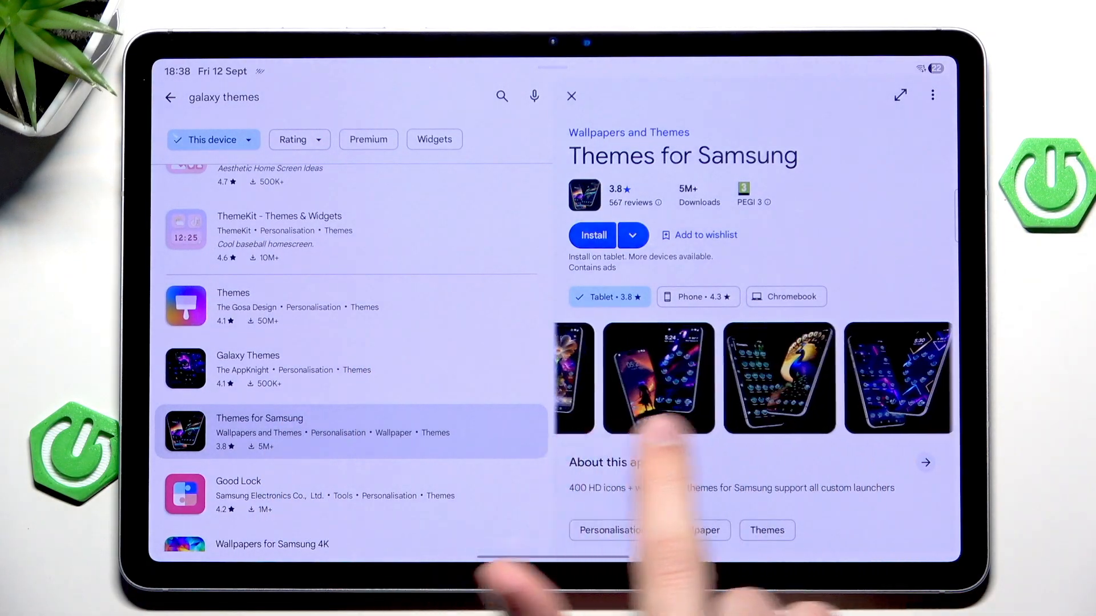
left_click_drag(754, 376, 629, 428)
left_click_drag(754, 376, 630, 402)
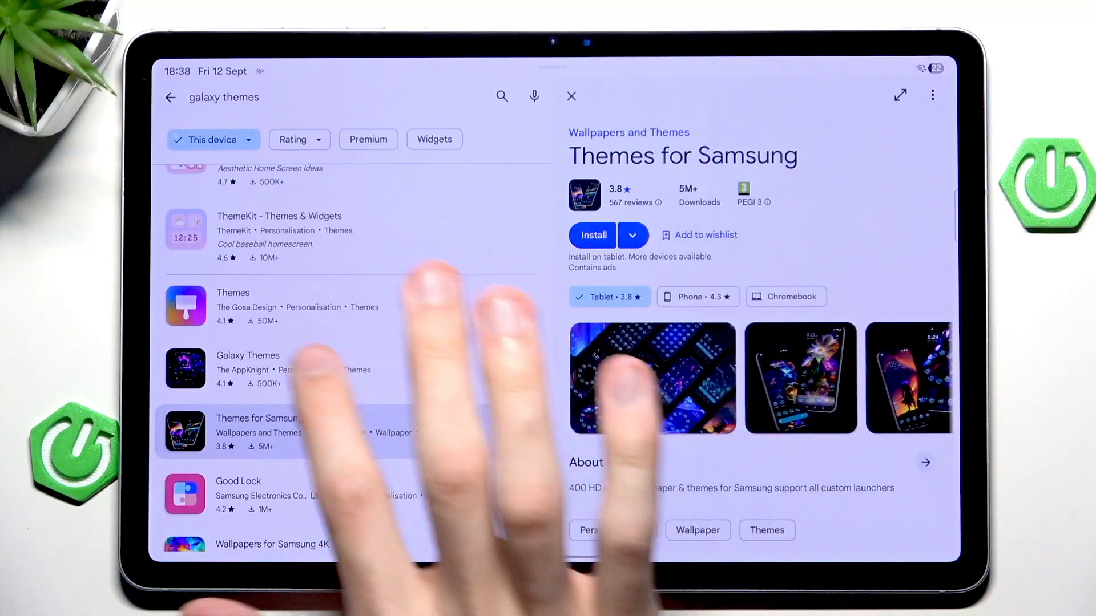
left_click(343, 369)
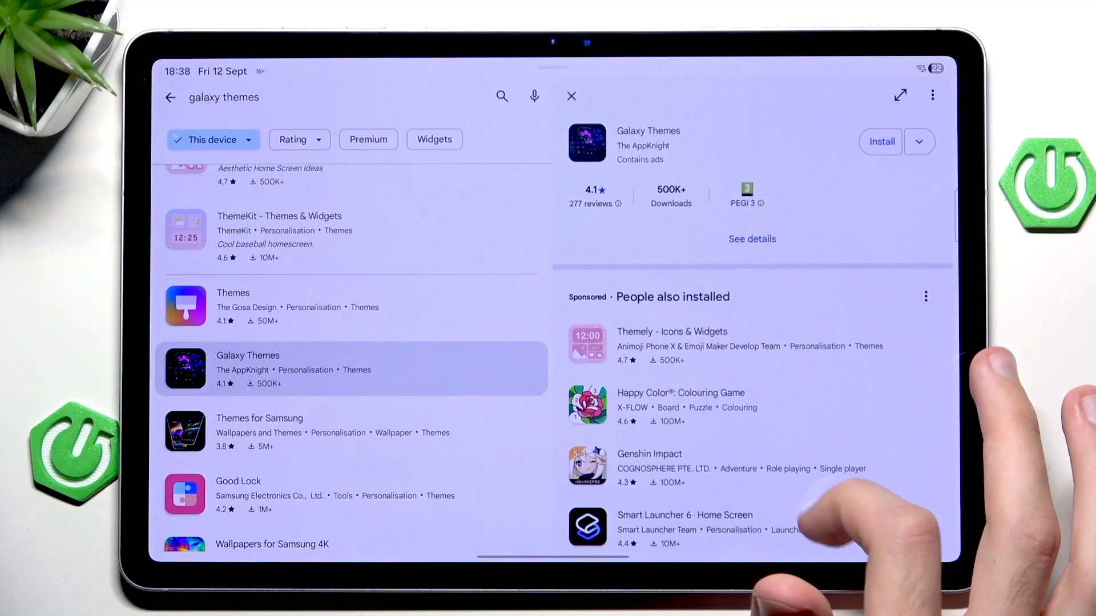
left_click_drag(813, 321, 617, 321)
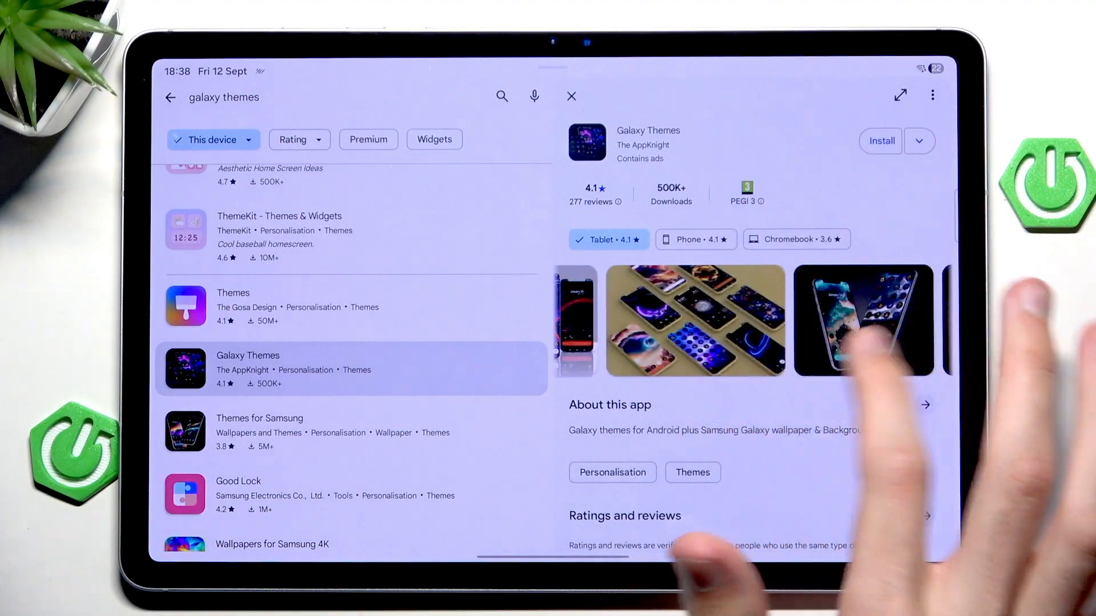
Swipe through the Galaxy Themes screenshots and close the Play Store to go home.
left_click_drag(813, 321, 642, 321)
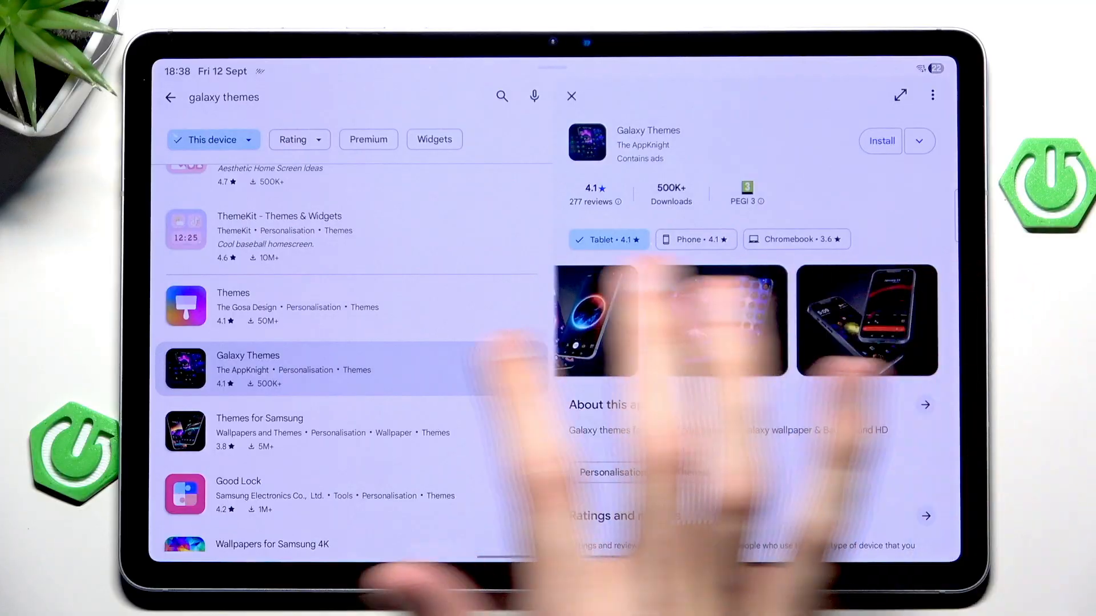
left_click_drag(360, 299, 359, 514)
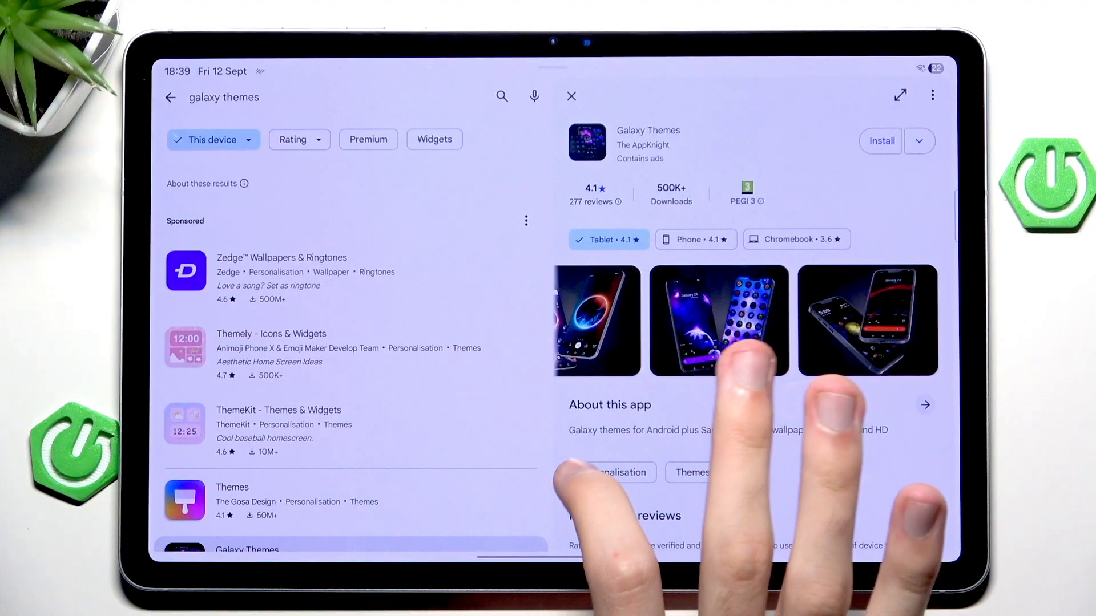
left_click_drag(552, 557, 552, 343)
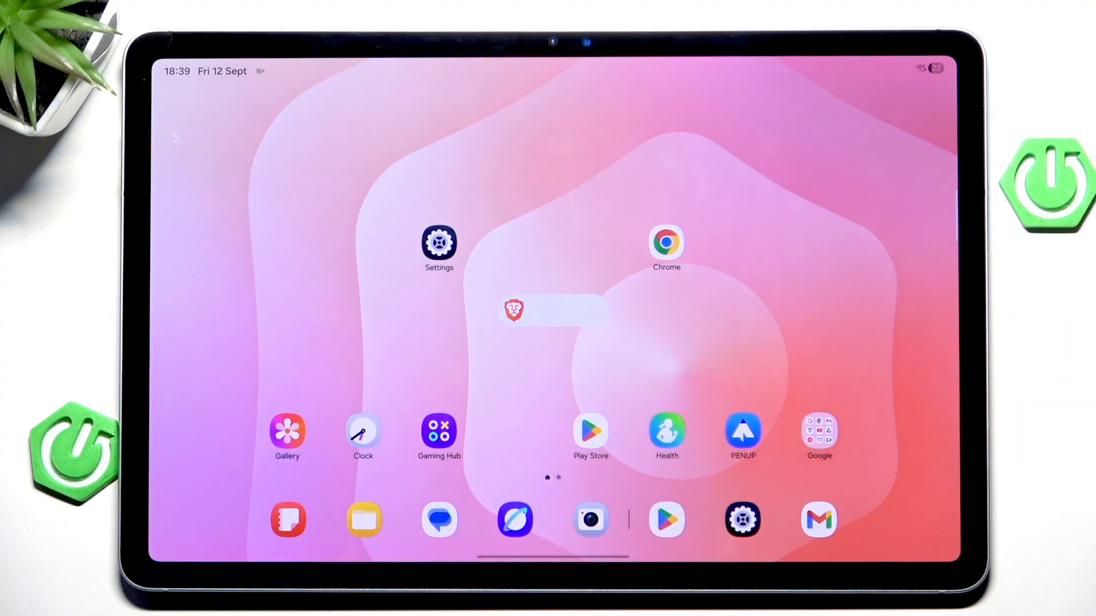
Turn on Colour palette under Settings > Wallpaper and style.
left_click(439, 243)
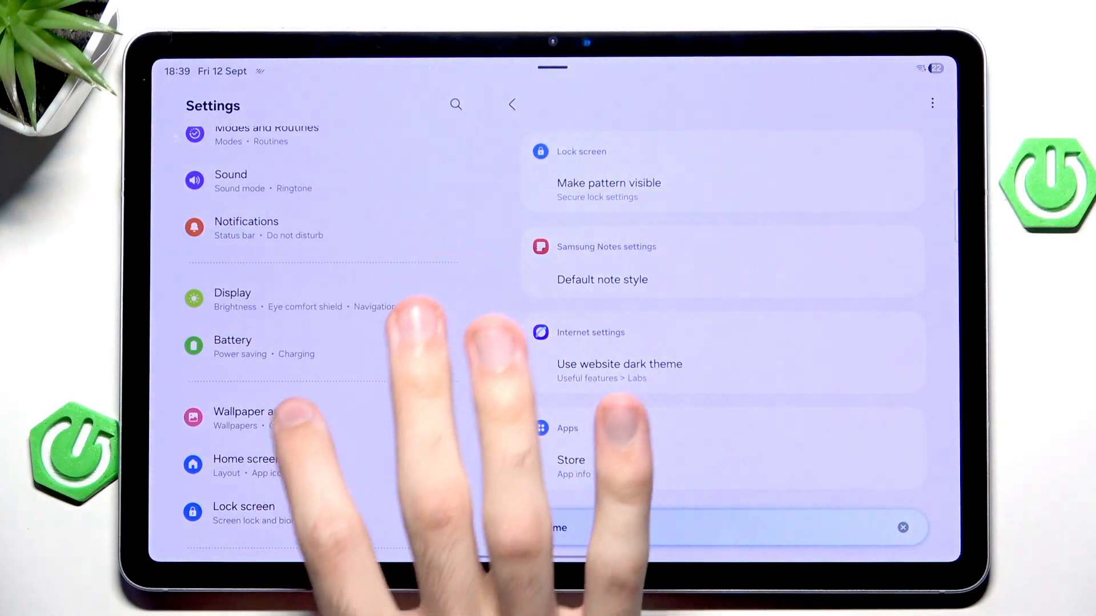
left_click(295, 417)
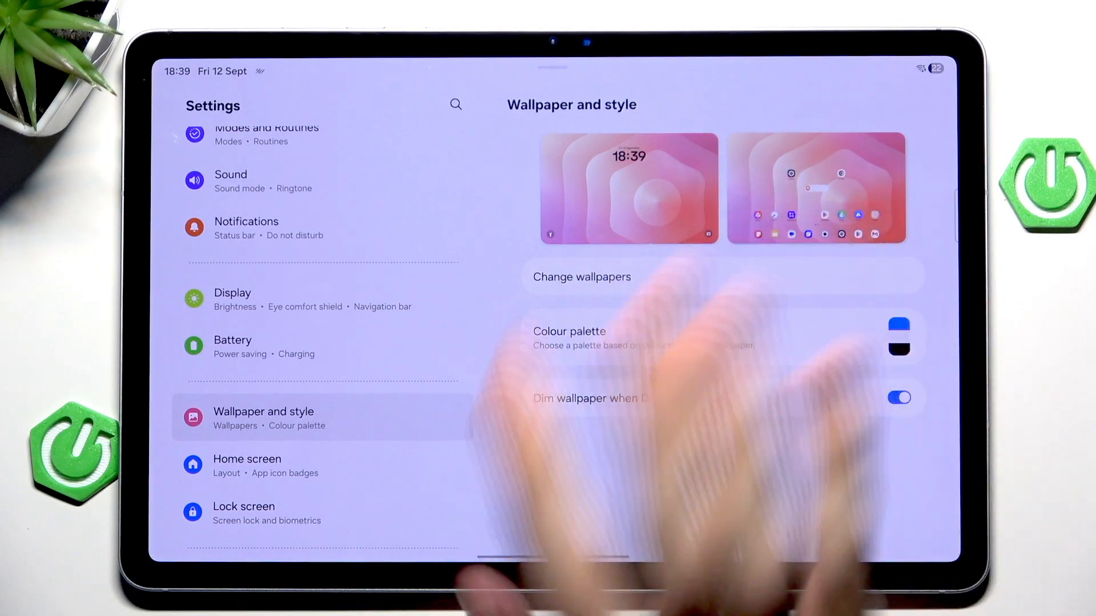
left_click(685, 339)
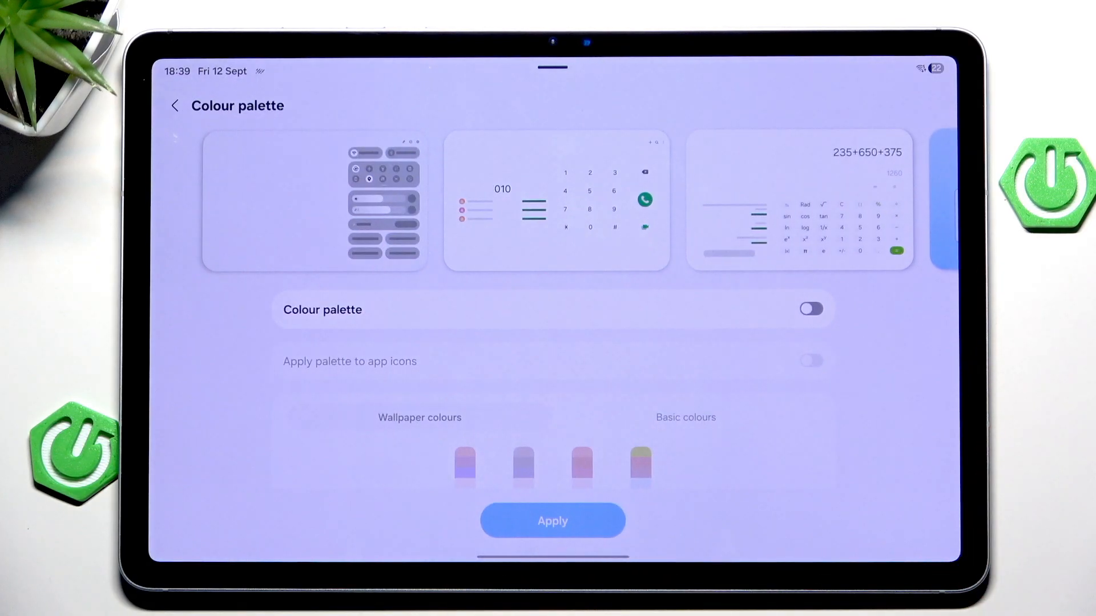
left_click(810, 310)
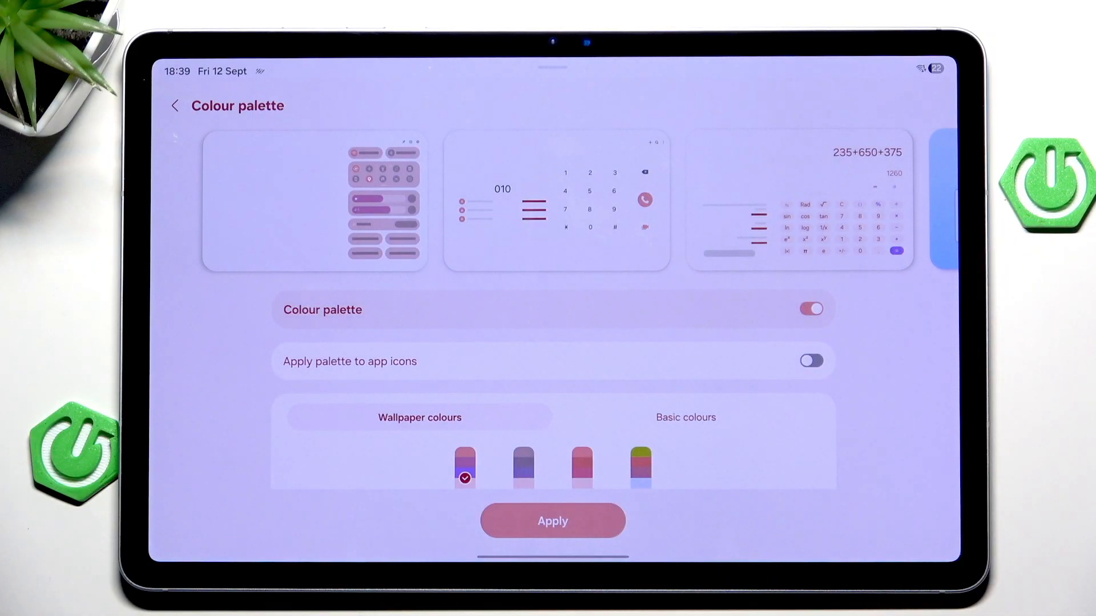
scroll(770, 386, "down", 1)
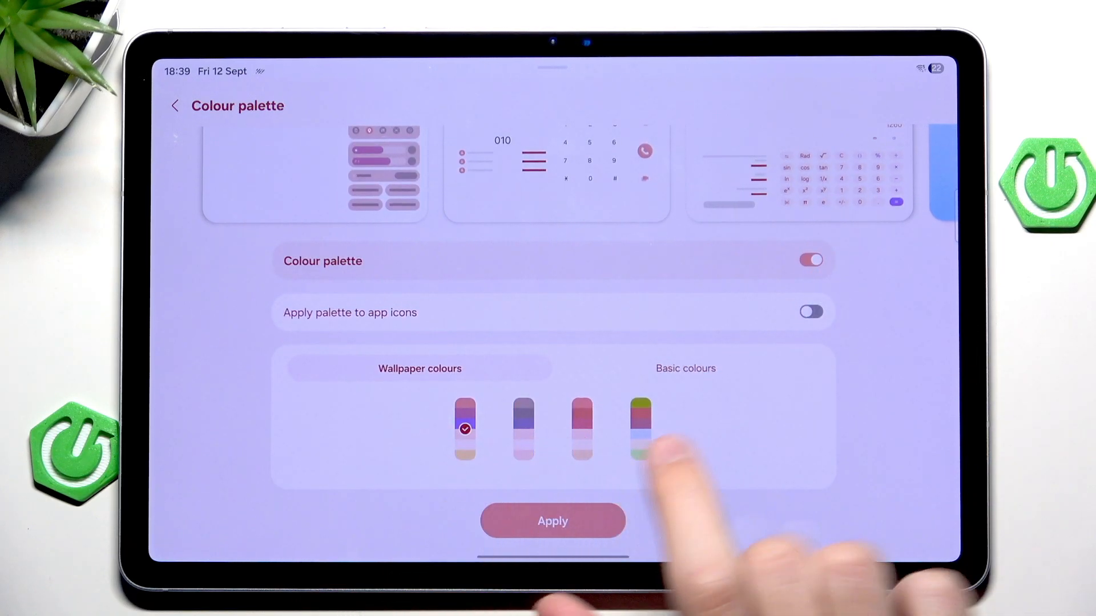
Browse the Basic colours pages, trying the green and teal swatches for the palette.
left_click(689, 368)
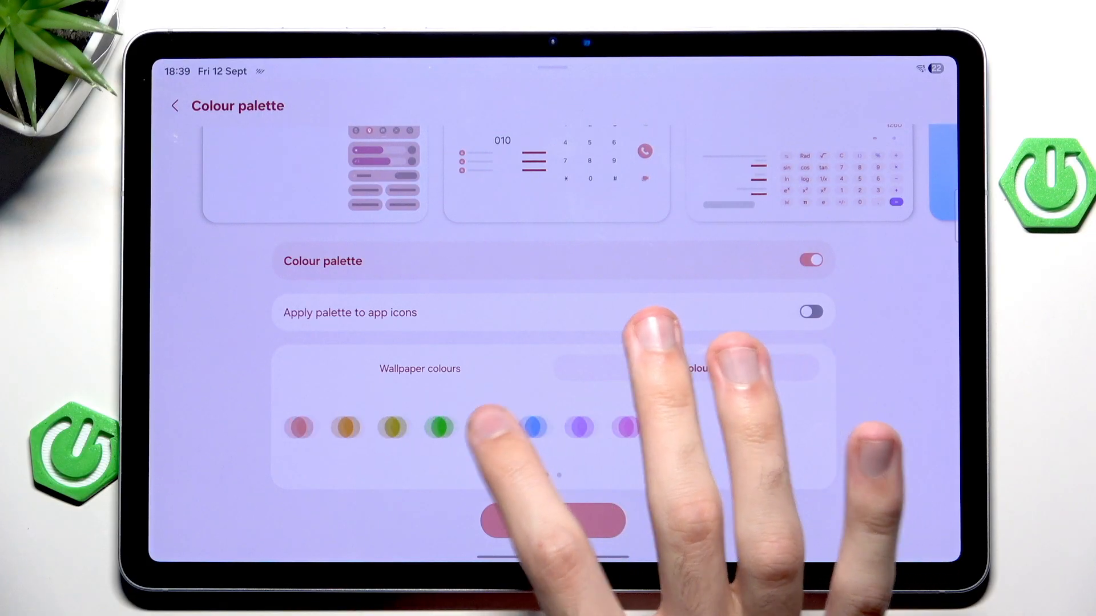
left_click(529, 428)
left_click(576, 427)
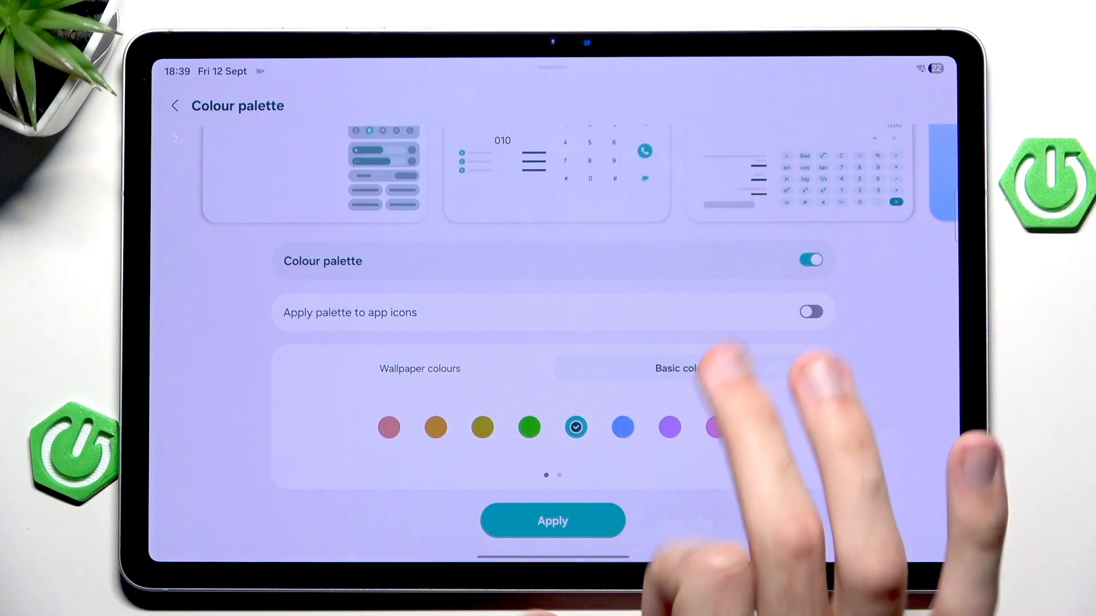
mouse_move(667, 427)
left_mouse_down()
mouse_move(410, 427)
mouse_move(686, 427)
left_mouse_up()
left_click(638, 425)
left_click(576, 427)
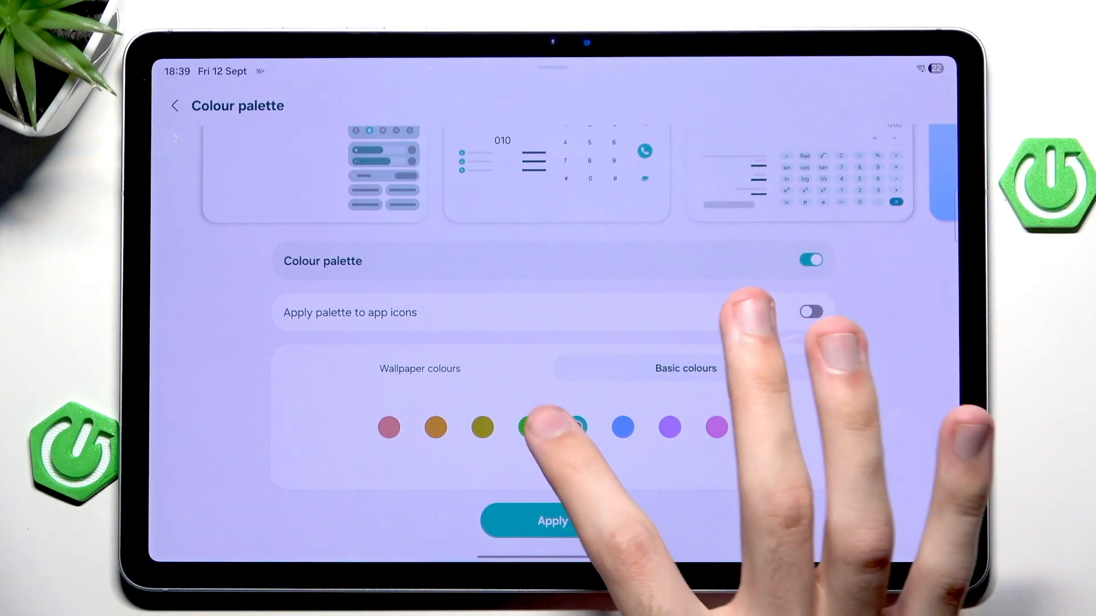
left_click(529, 427)
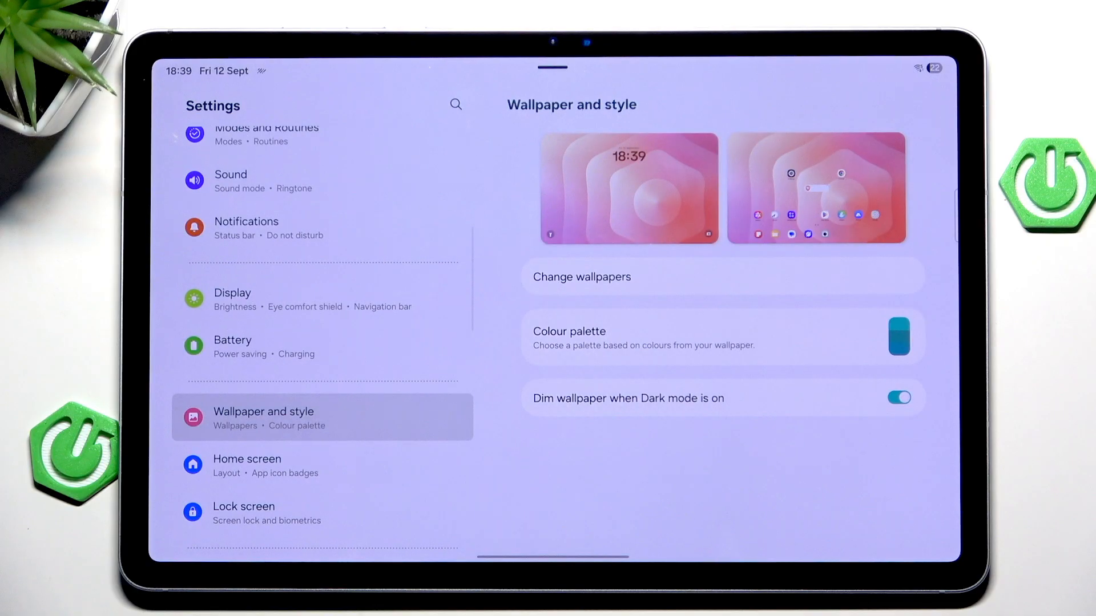
left_click_drag(552, 556, 552, 343)
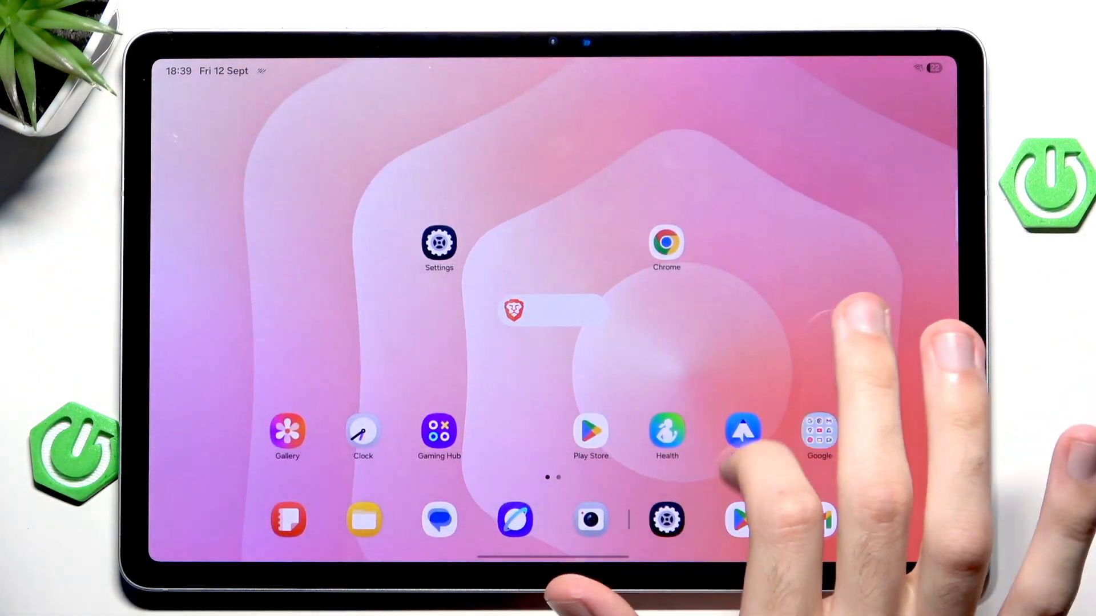
left_click_drag(814, 64, 813, 300)
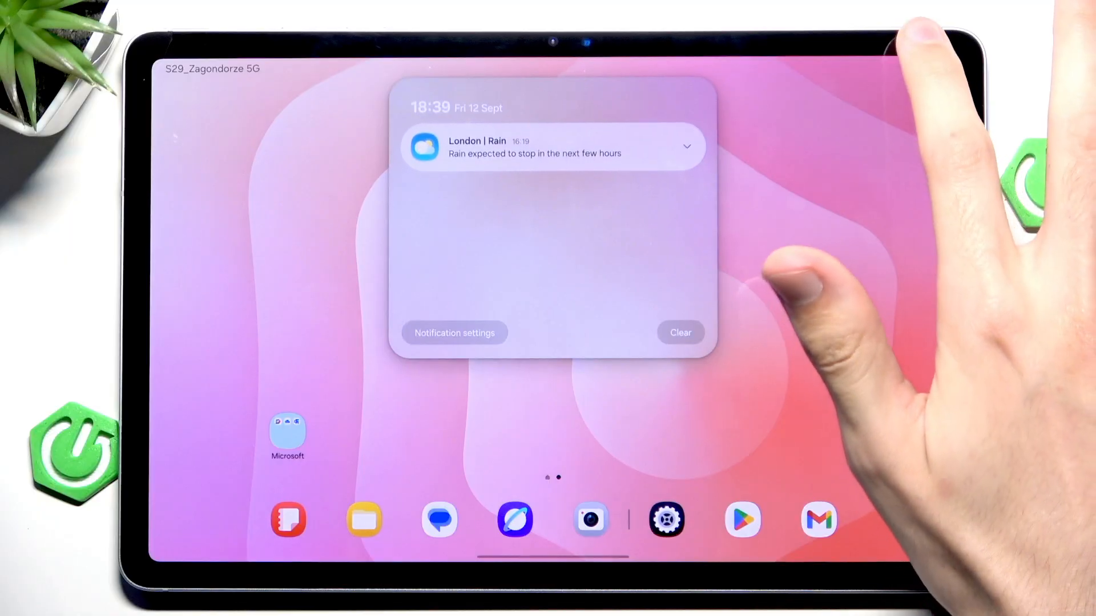
left_click_drag(813, 129, 813, 385)
left_click(671, 386)
left_click(548, 257)
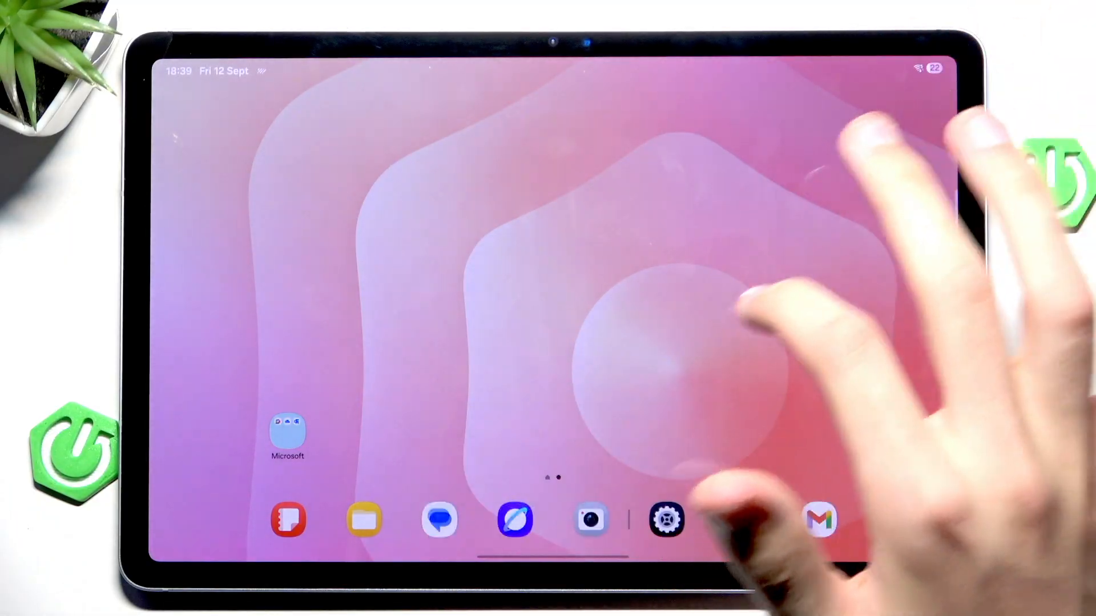
left_click_drag(813, 64, 813, 343)
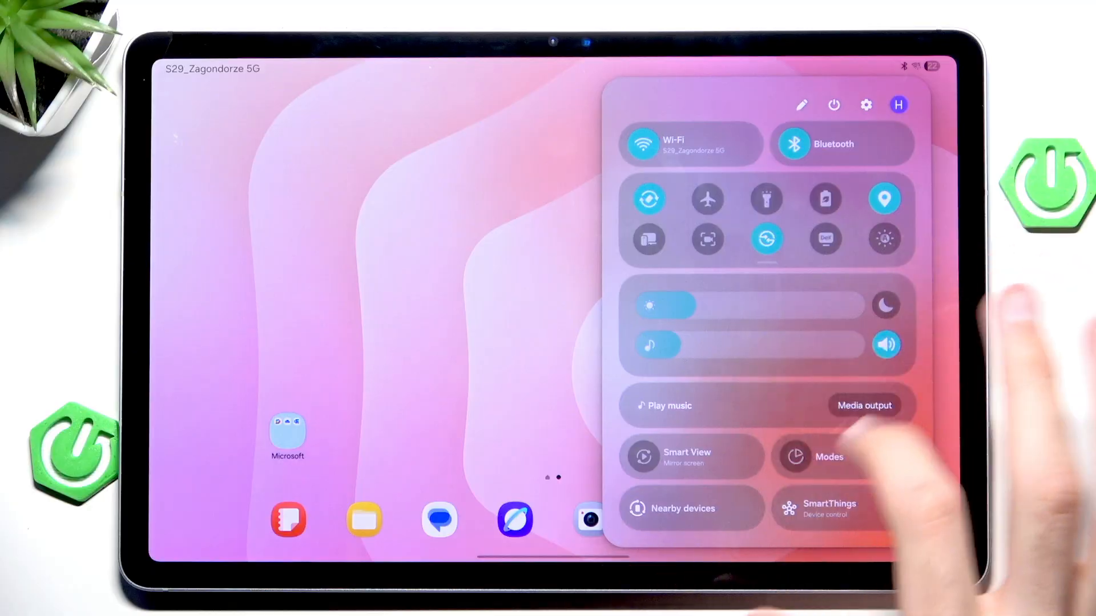
left_click(386, 300)
left_click_drag(548, 556, 548, 343)
left_click(779, 368)
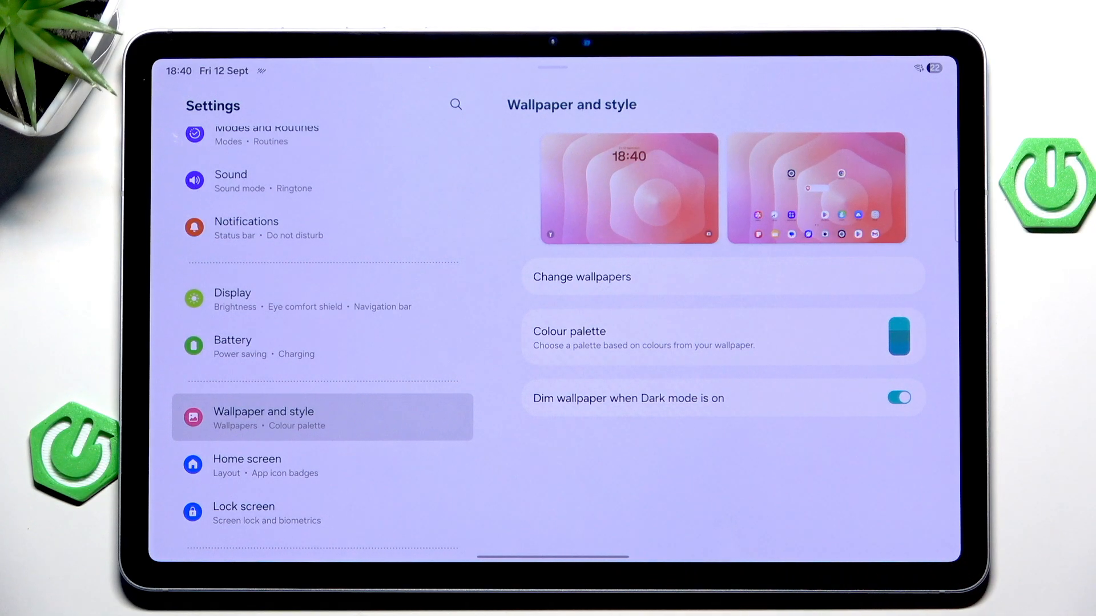
Apply the teal palette to app icons and check the tinted icons on the home screen.
left_click(724, 337)
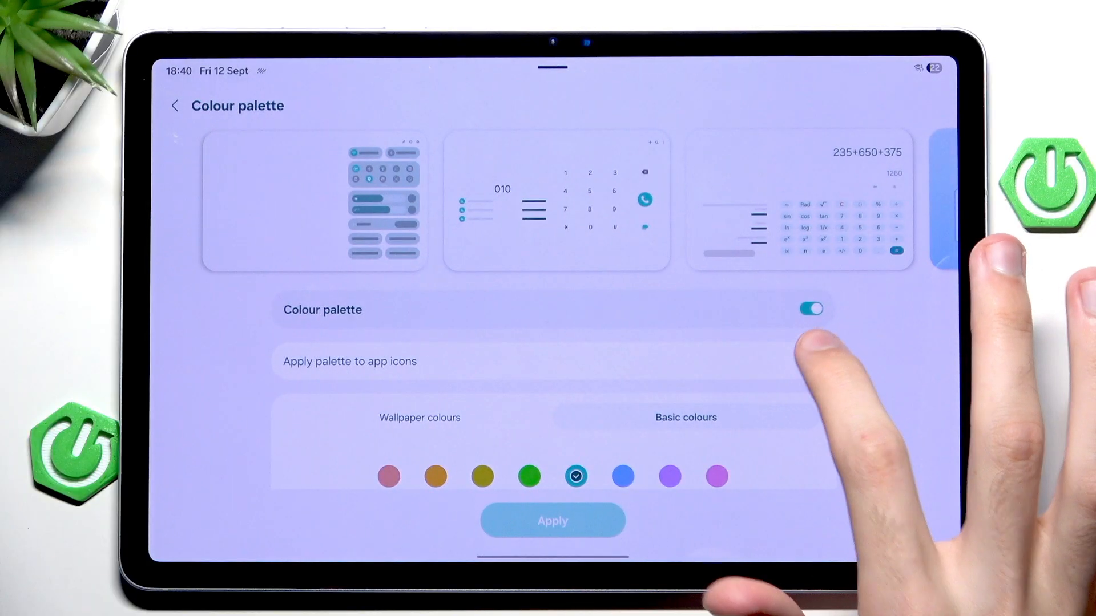
left_click(552, 521)
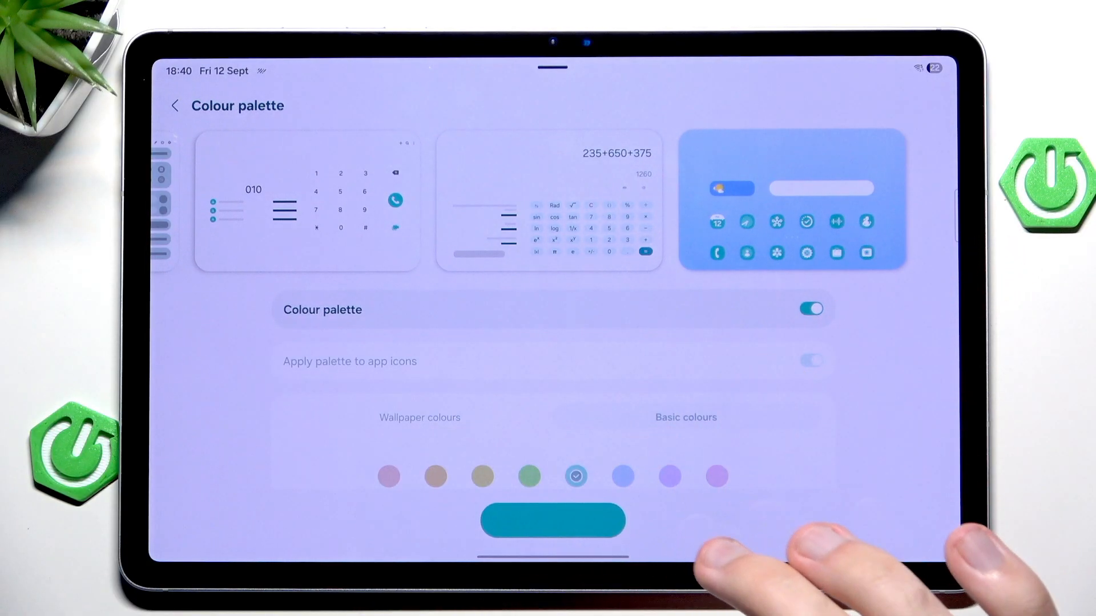
left_click_drag(552, 556, 552, 343)
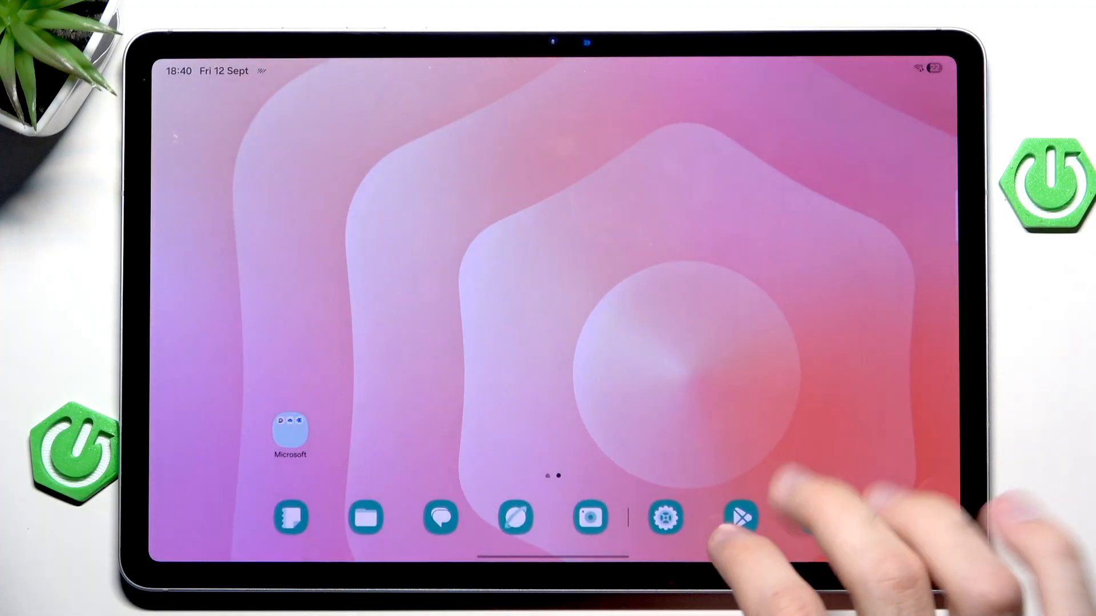
left_click_drag(445, 480, 727, 463)
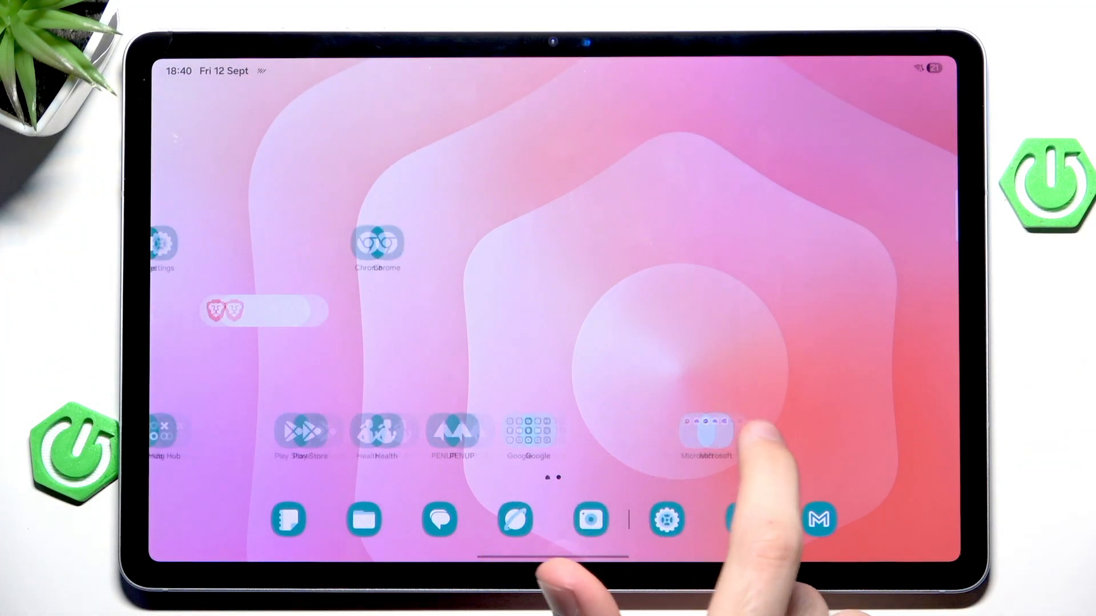
left_click_drag(664, 428, 428, 428)
left_click_drag(582, 446, 813, 445)
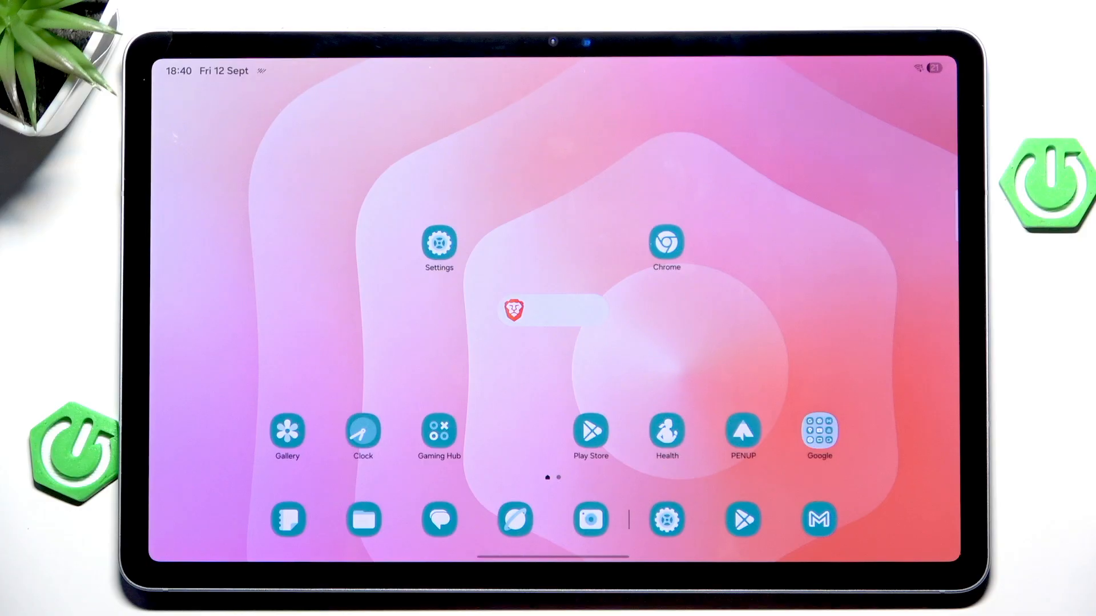
Reach the Generative AI wallpaper page from Wallpaper and style > Wallpapers.
left_click(668, 519)
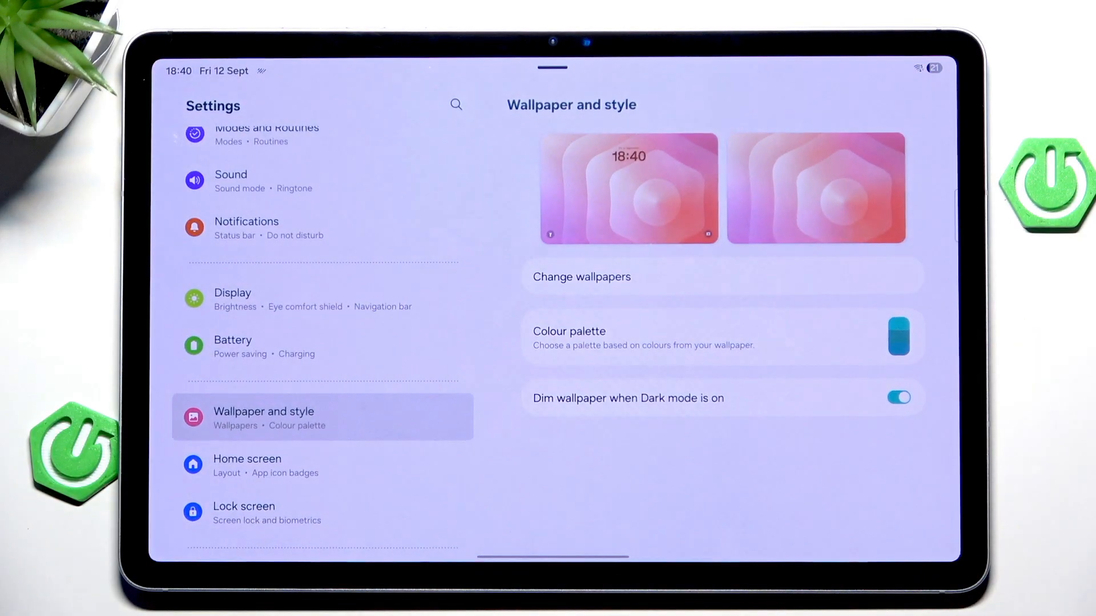
left_click(719, 277)
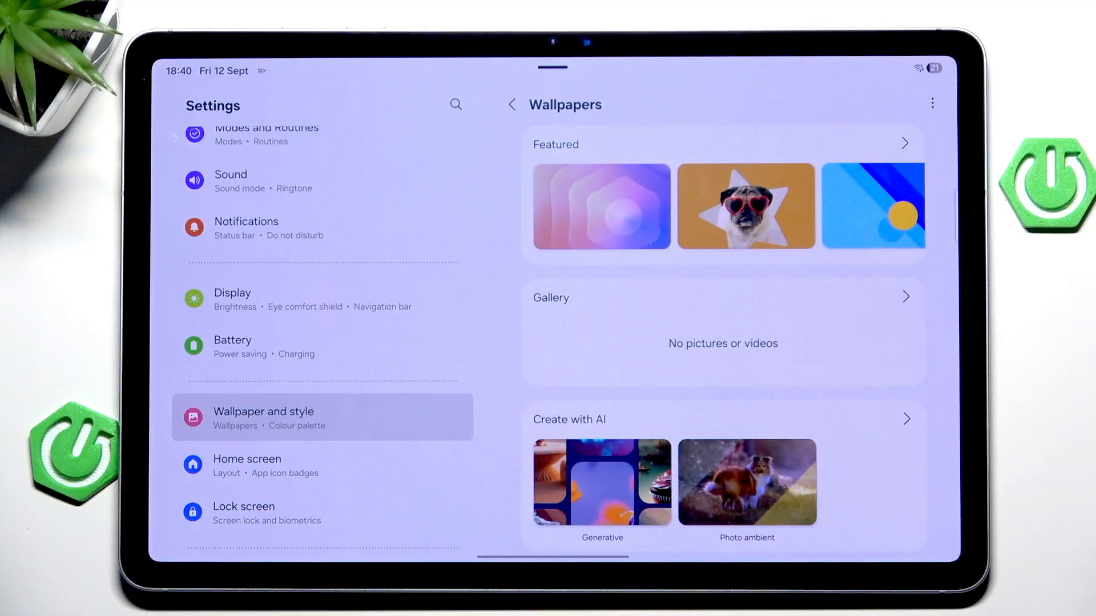
scroll(724, 386, "down", 5)
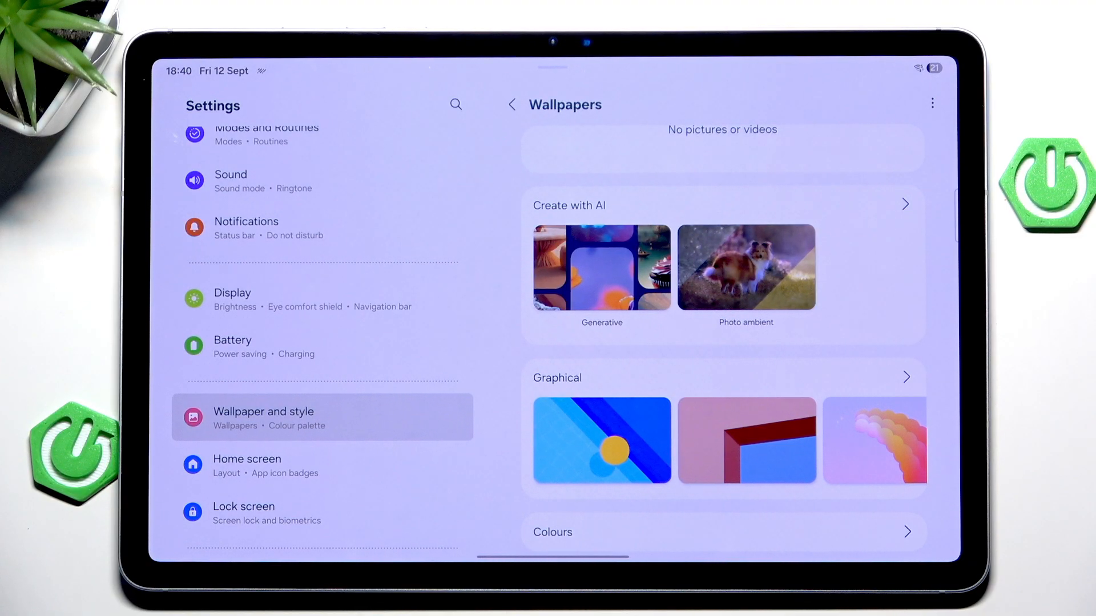
left_click(602, 268)
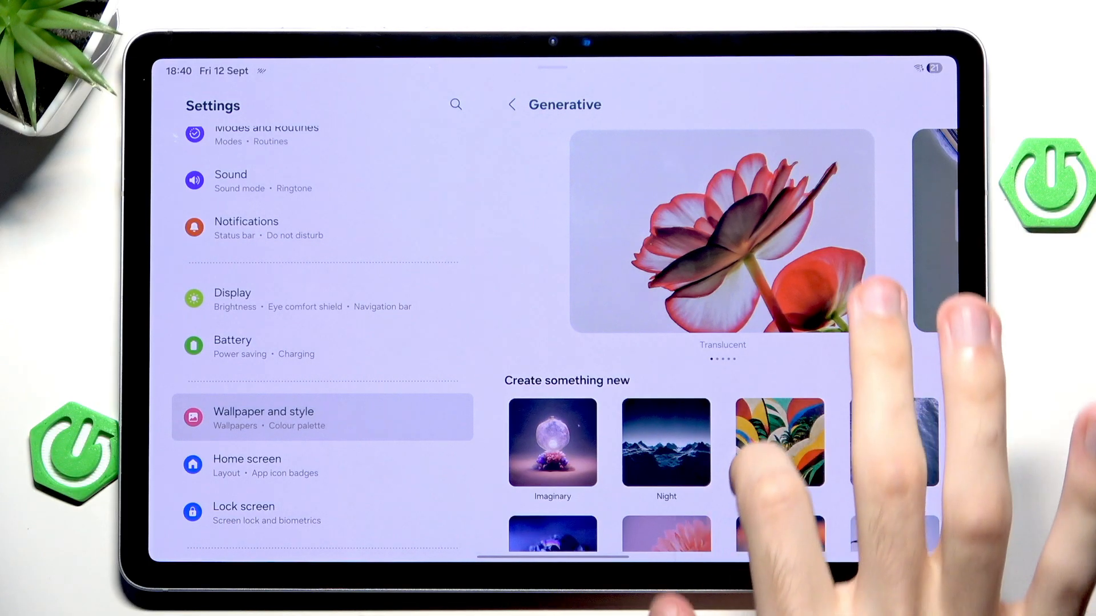
scroll(728, 385, "down", 5)
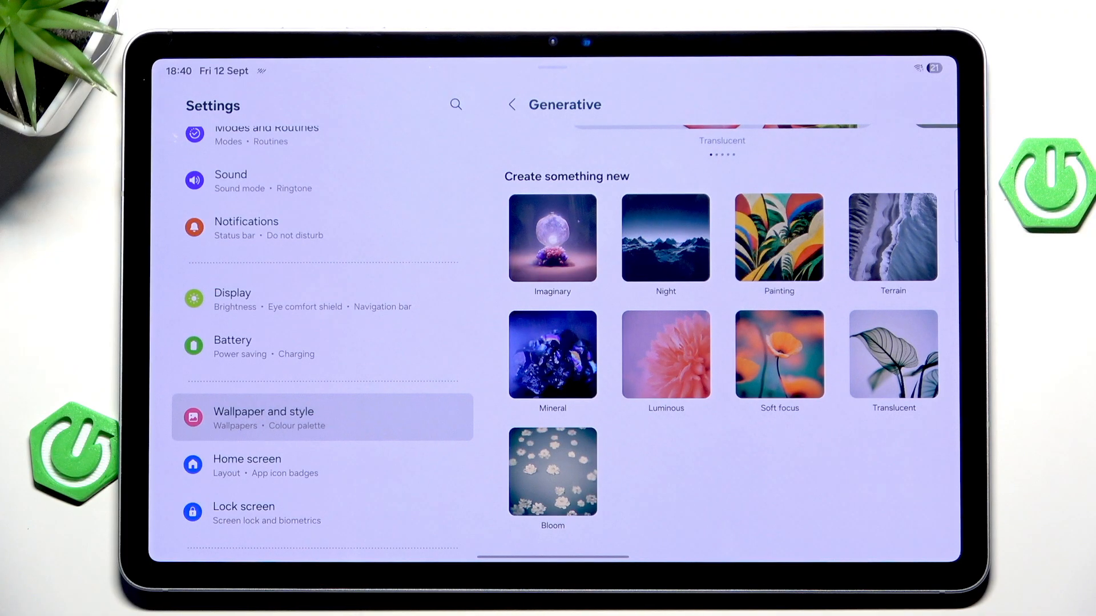
Set the Terrain prompt to Realistic swamp in shades of green and start generating.
left_click(893, 237)
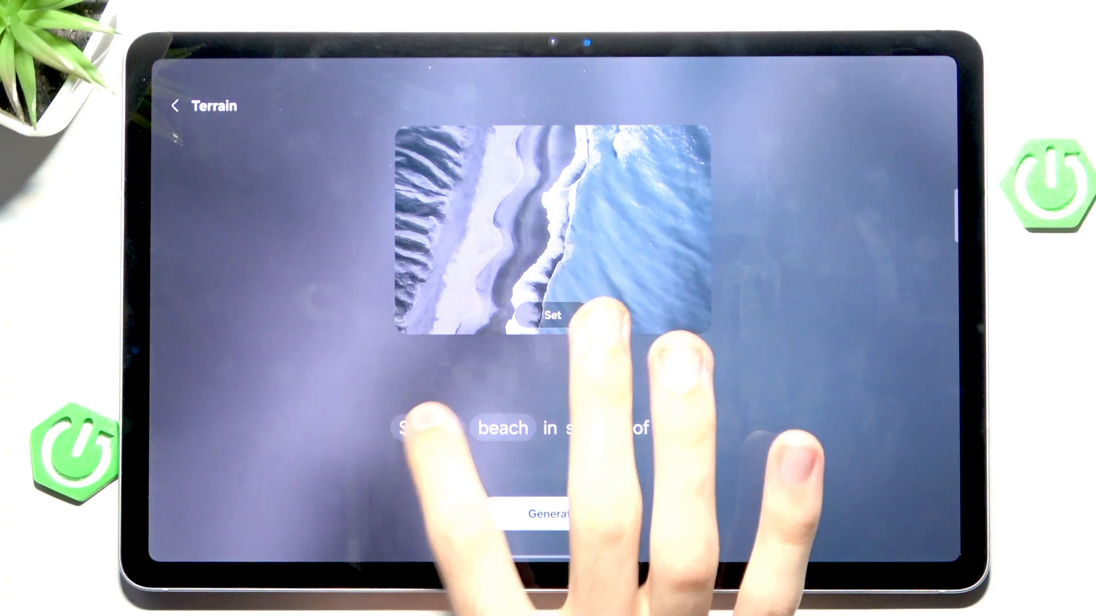
left_click(427, 428)
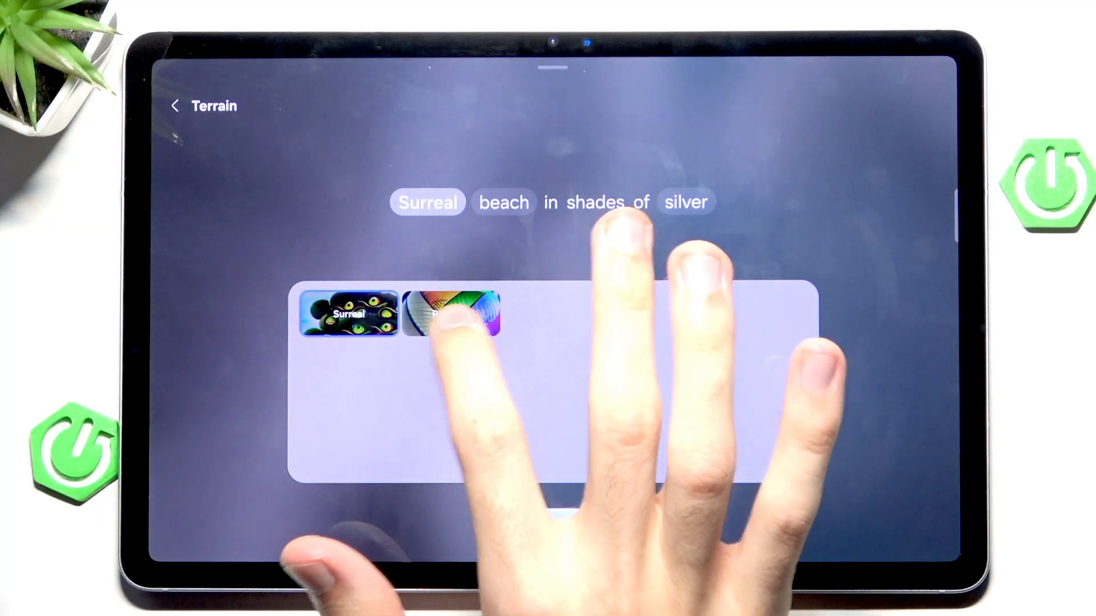
left_click(451, 314)
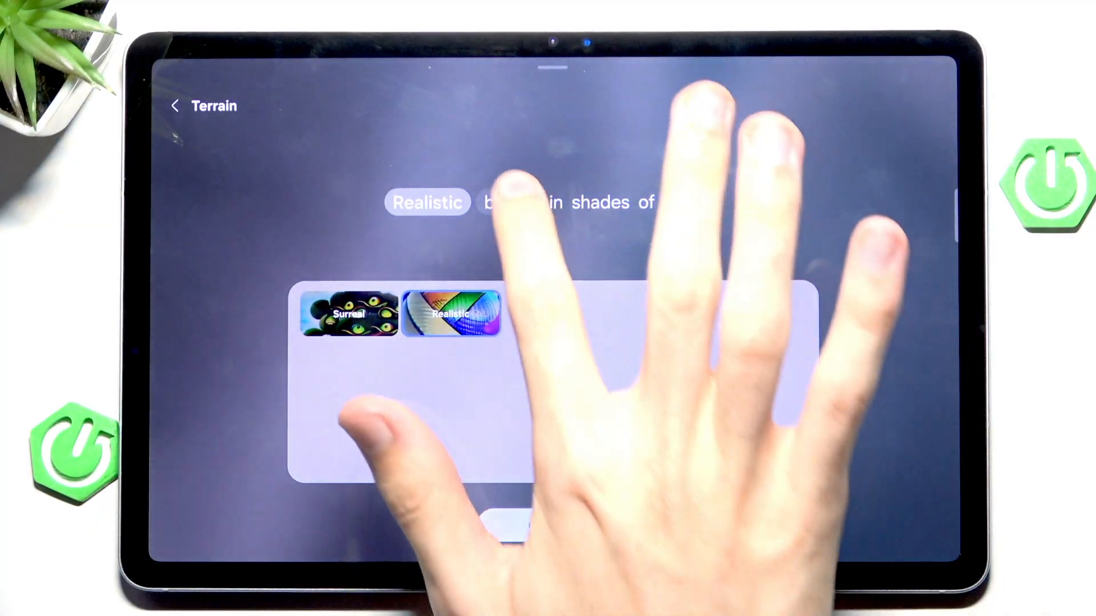
left_click(509, 202)
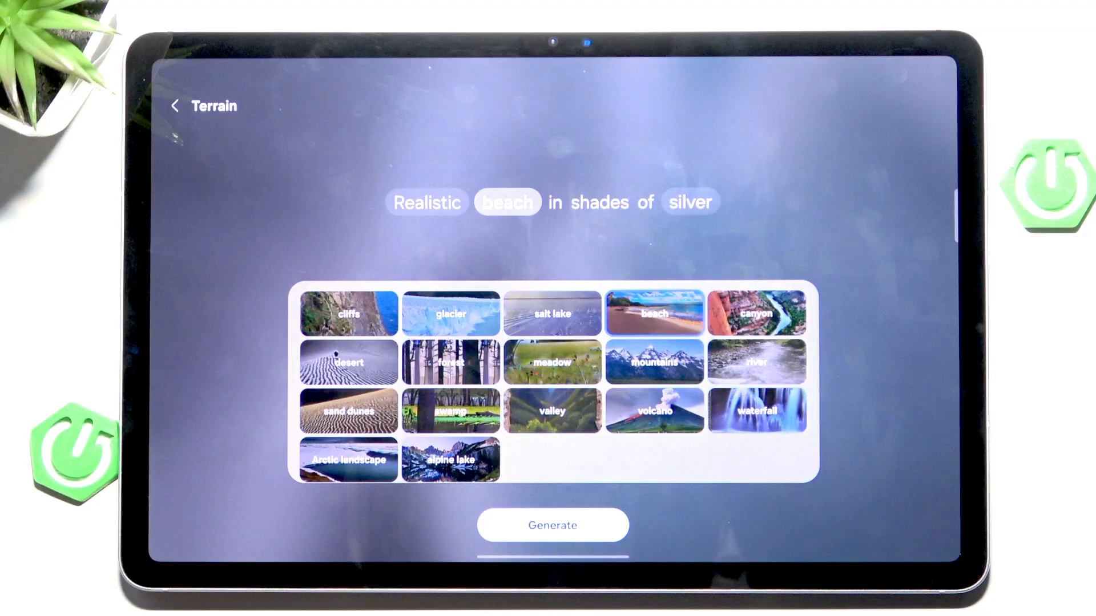
left_click(451, 411)
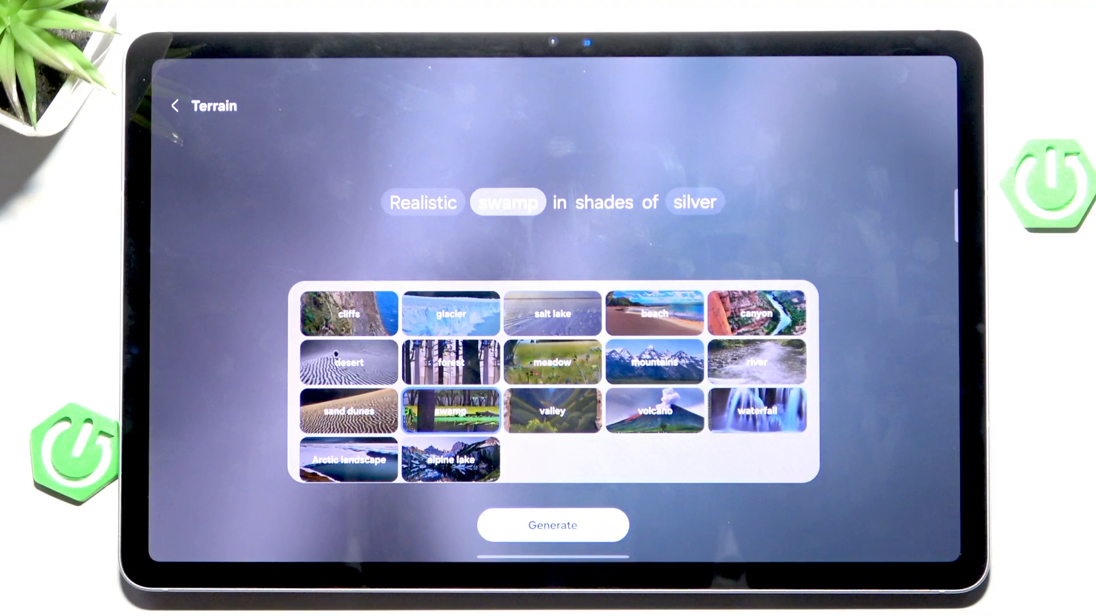
left_click(693, 202)
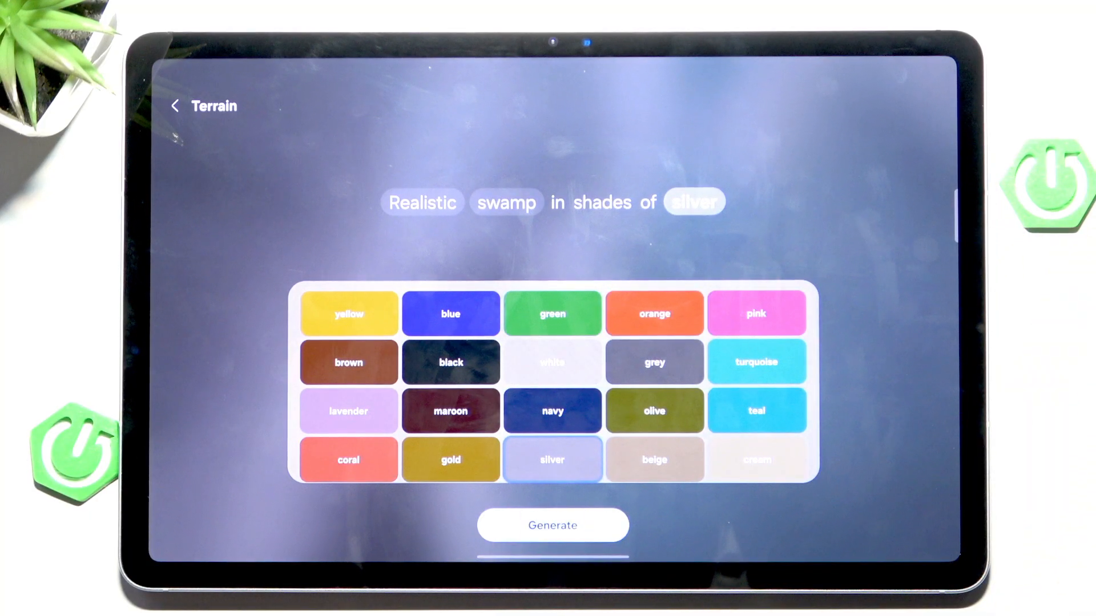
left_click(552, 313)
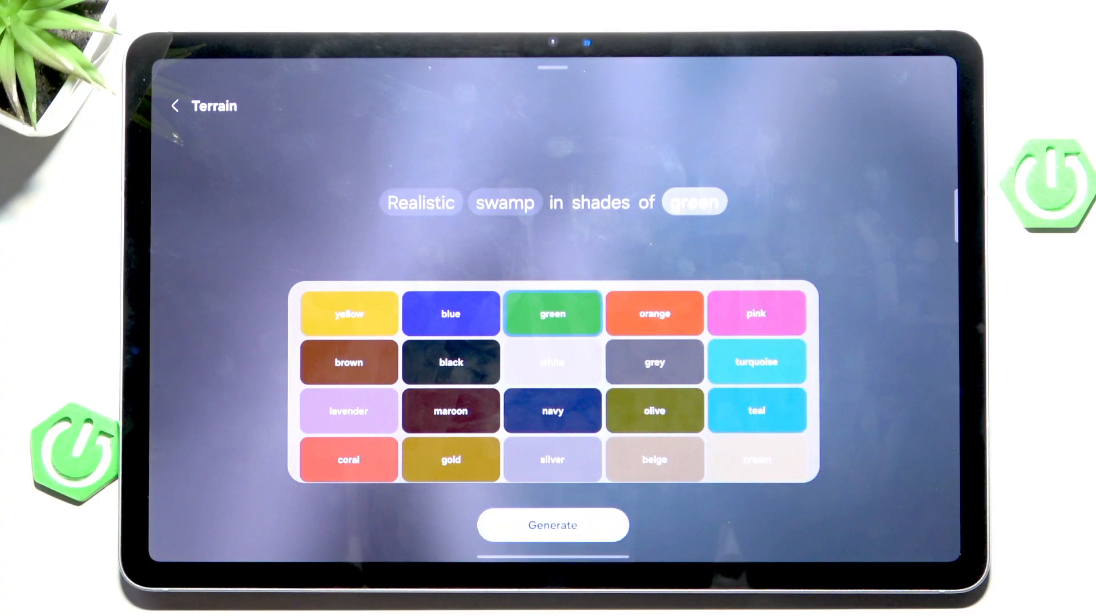
left_click(552, 524)
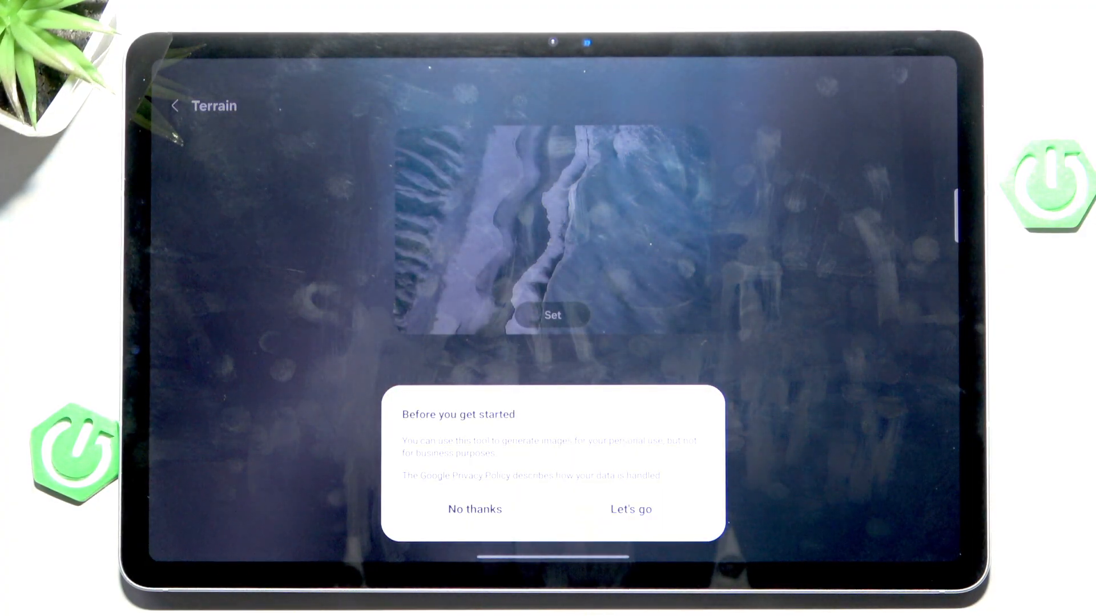
Accept the notice, generate the realistic swamp wallpapers and swipe through the results.
left_click(631, 508)
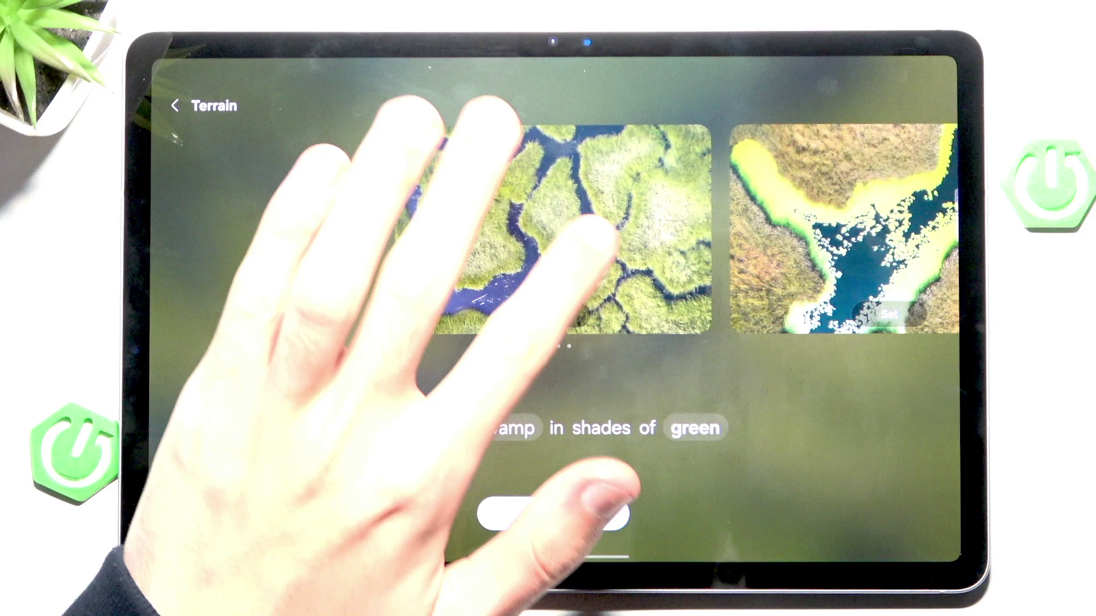
left_click_drag(686, 232, 342, 231)
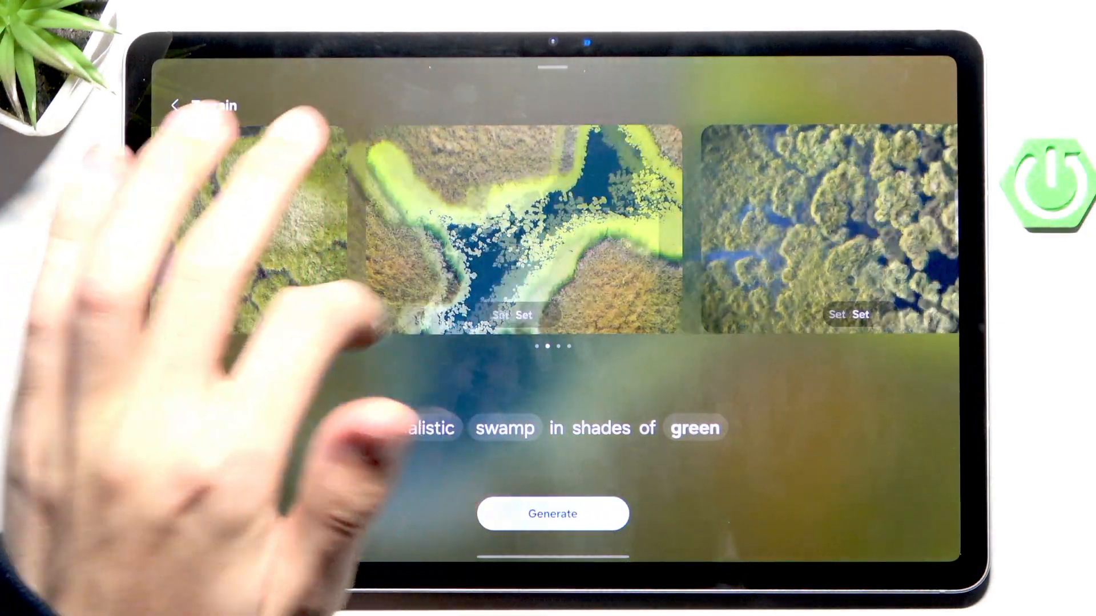
left_click_drag(685, 231, 342, 231)
left_click_drag(685, 231, 343, 231)
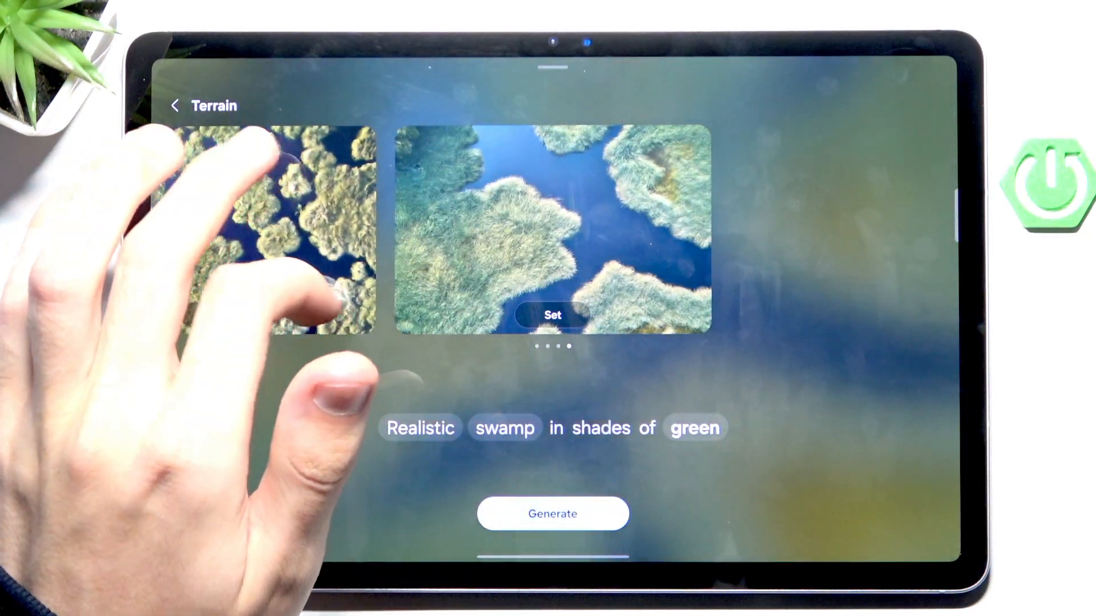
left_click_drag(257, 231, 385, 231)
left_click_drag(685, 231, 342, 231)
left_click_drag(257, 231, 515, 231)
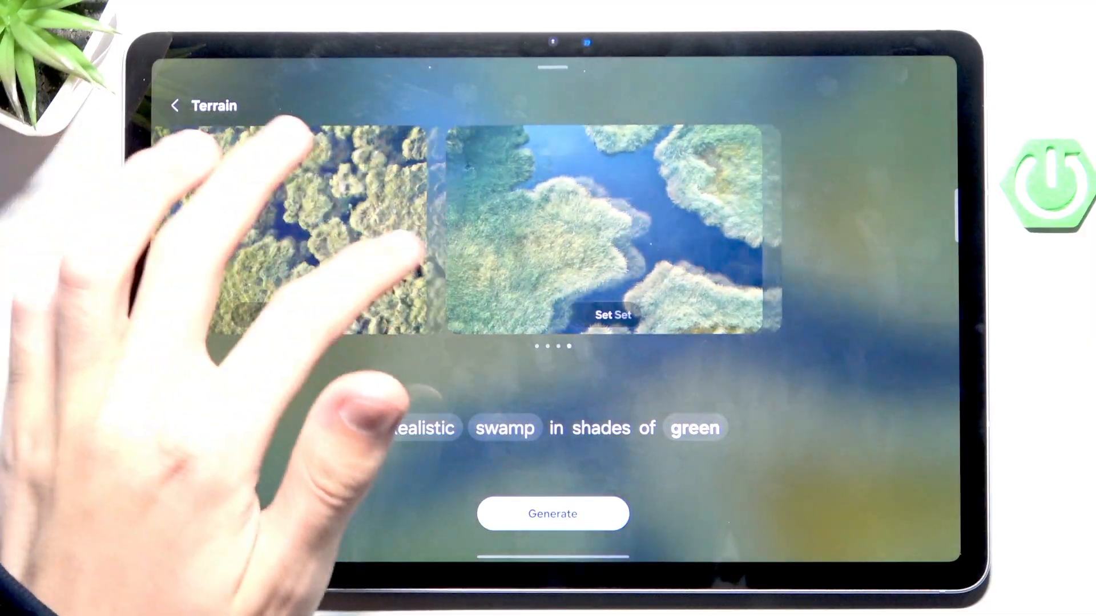
left_click_drag(300, 231, 685, 231)
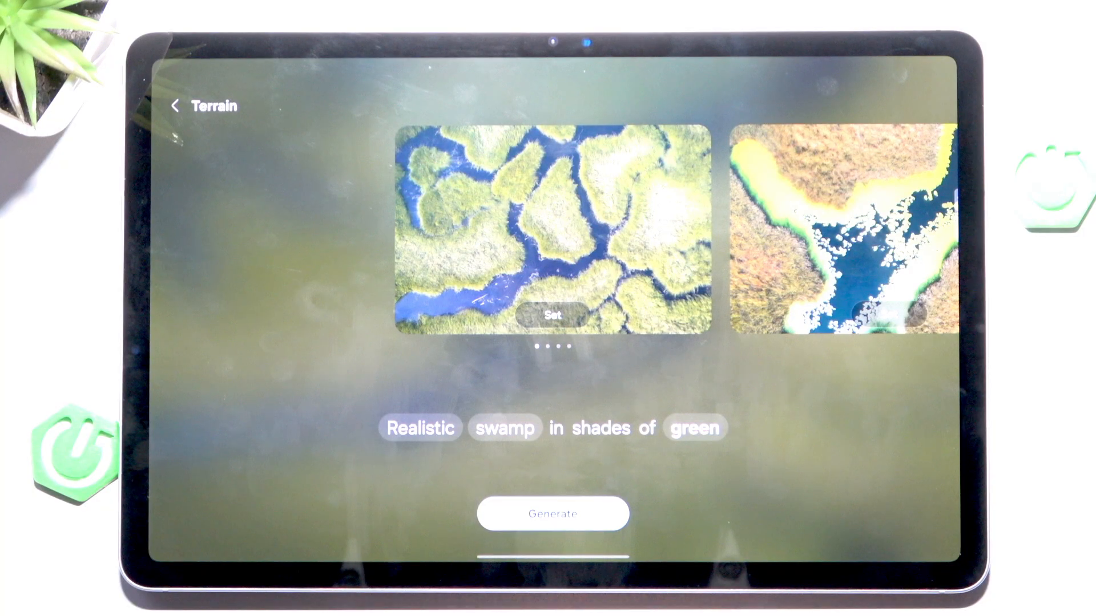
Regenerate with the Surreal style, browse those swamps, then return to the Generative themes.
left_click(420, 428)
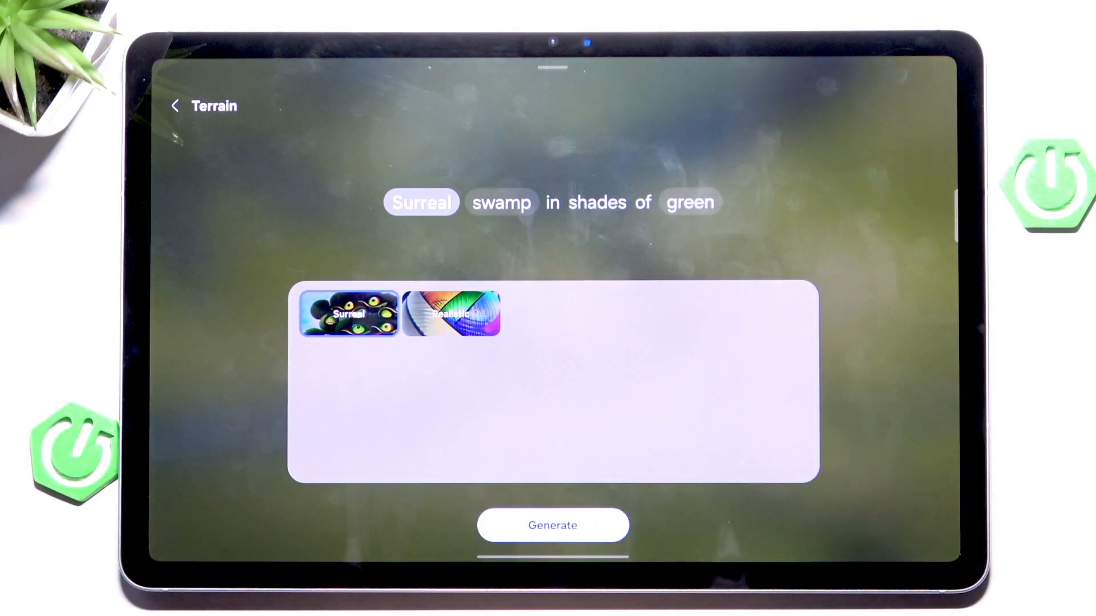
left_click(551, 525)
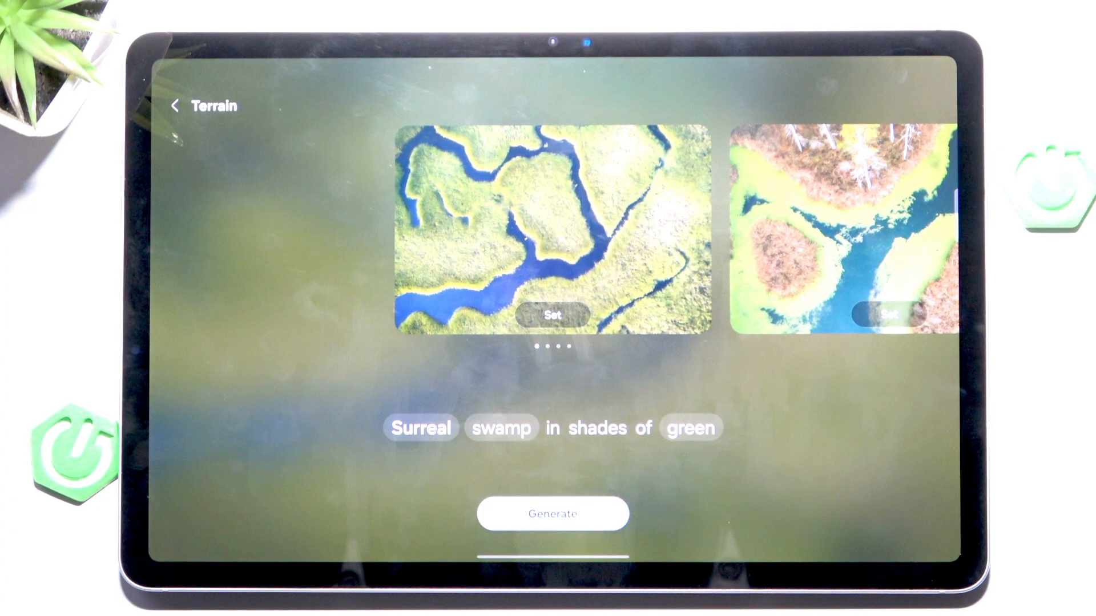
left_click_drag(839, 232, 428, 231)
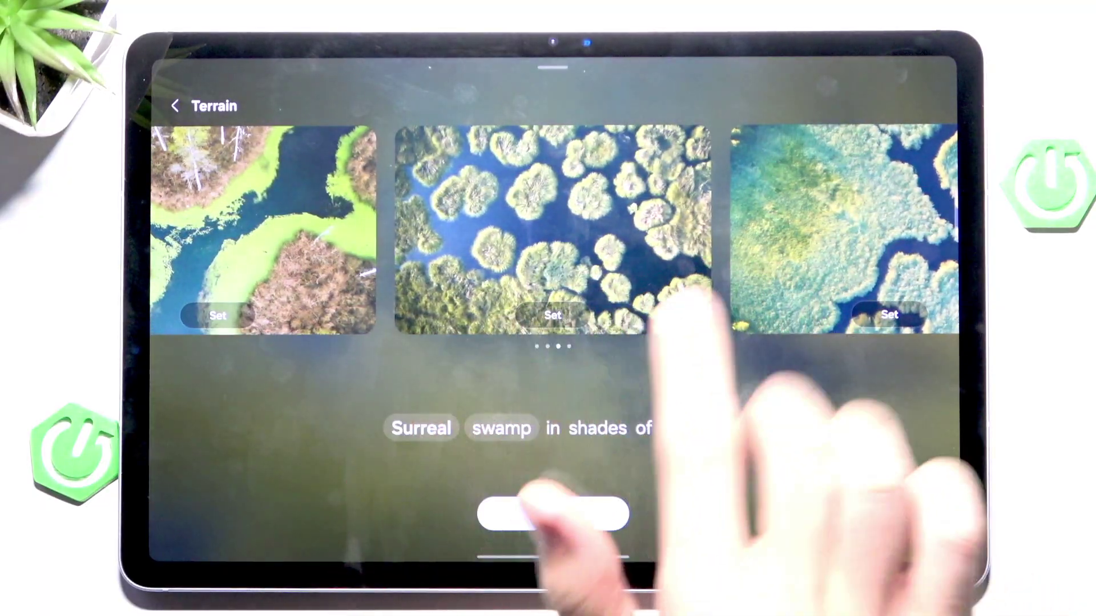
left_click_drag(839, 231, 513, 231)
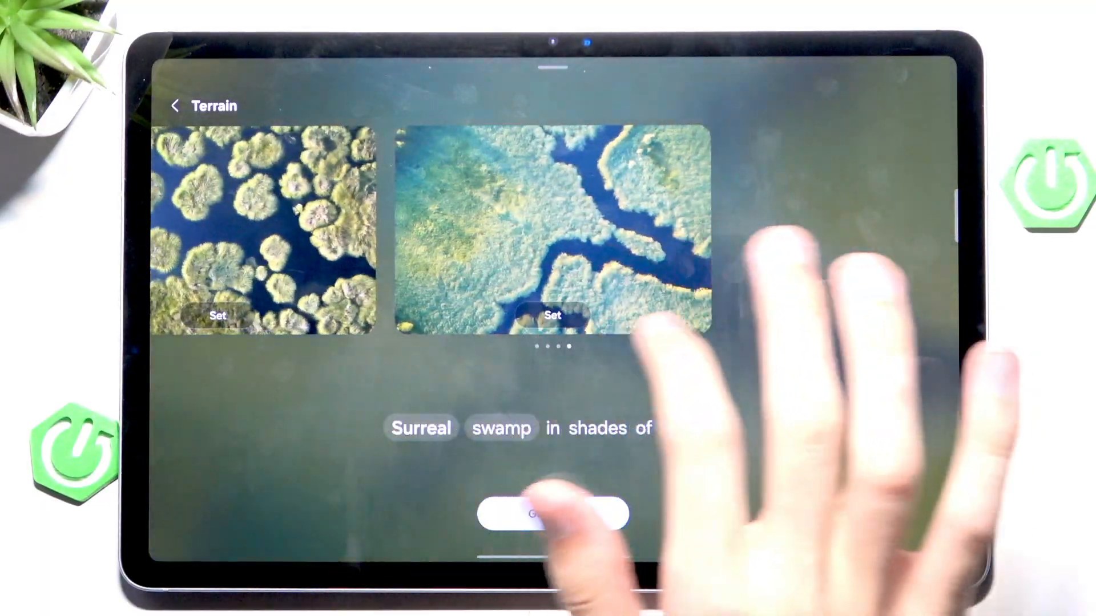
left_click_drag(429, 232, 839, 232)
left_click(176, 106)
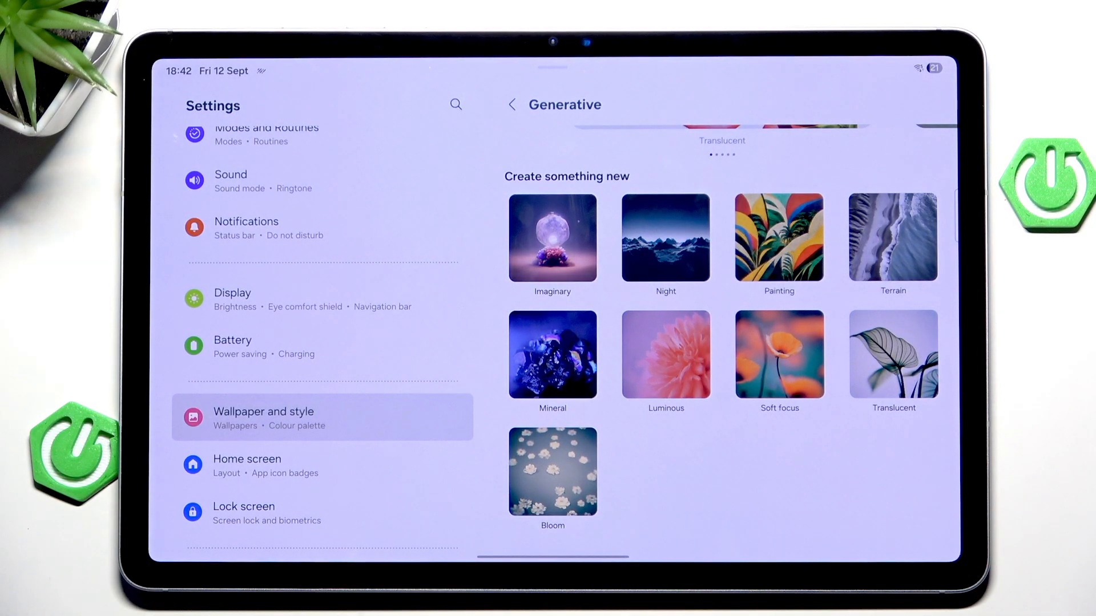
scroll(728, 359, "up", 5)
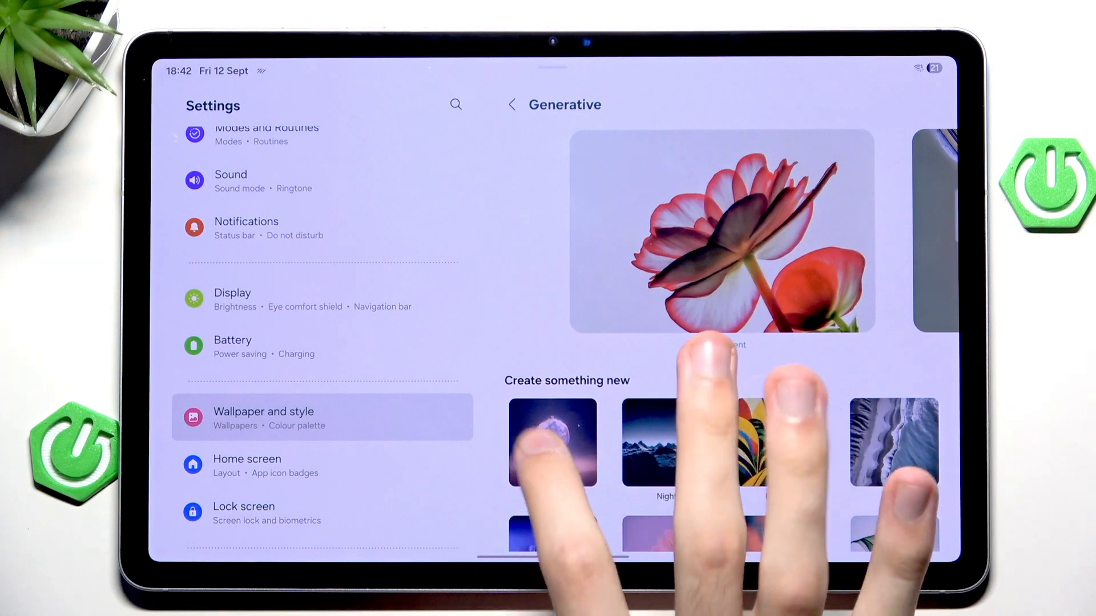
Set the Imaginary prompt to a surreal UFO made of wool in green and teal and generate.
left_click(552, 441)
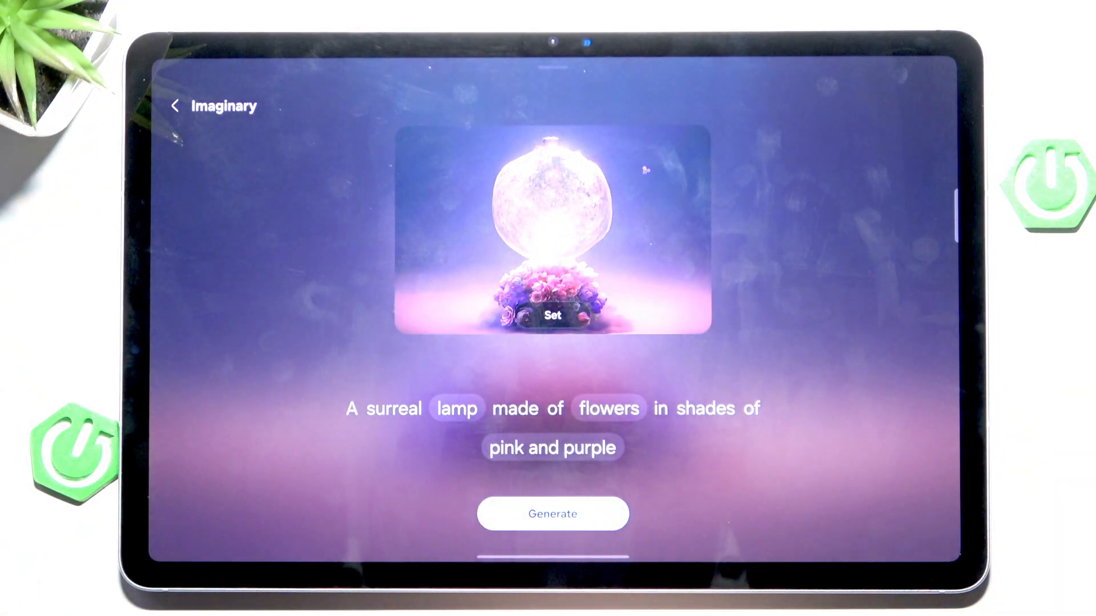
left_click(453, 408)
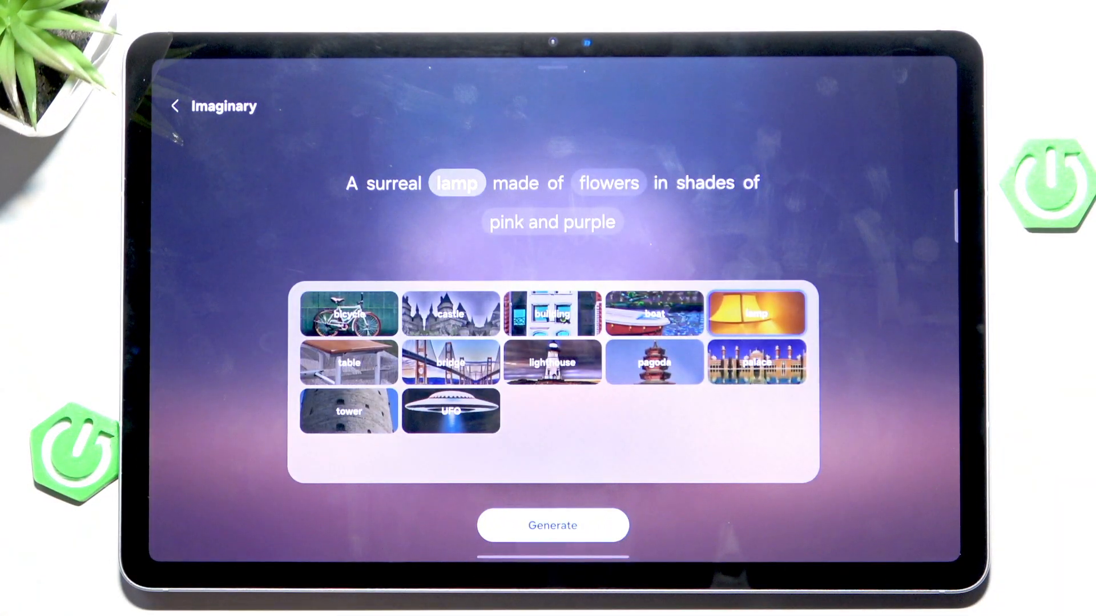
left_click(450, 411)
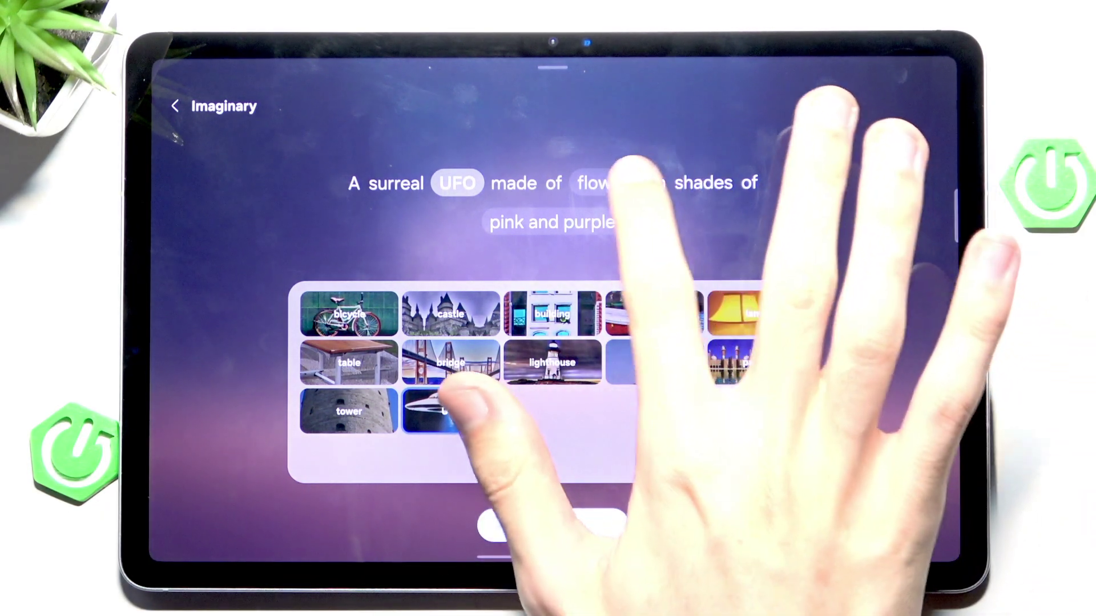
left_click(612, 182)
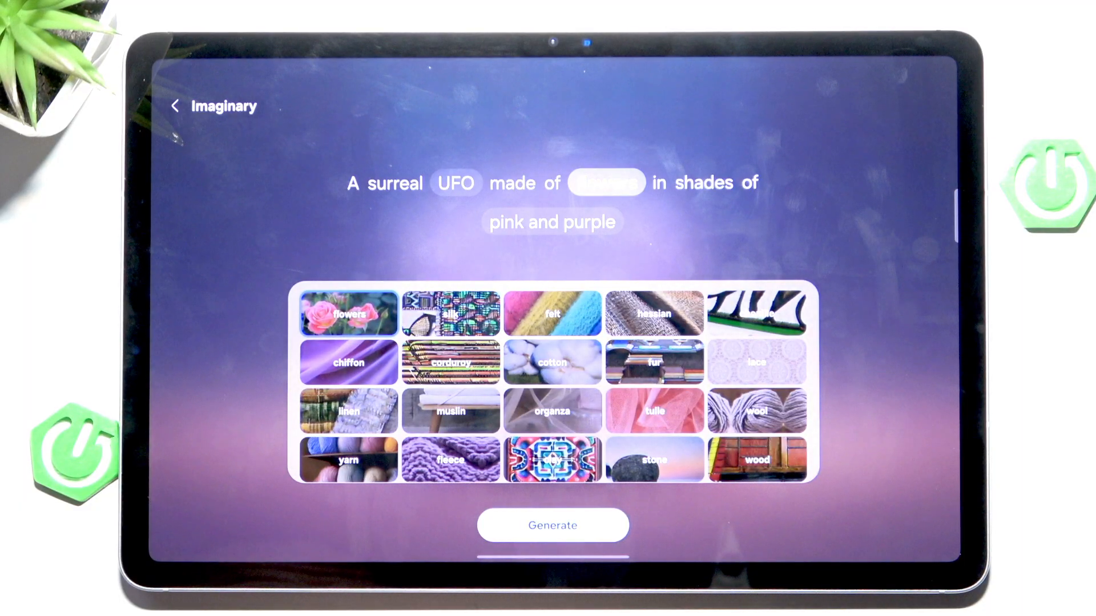
left_click(756, 411)
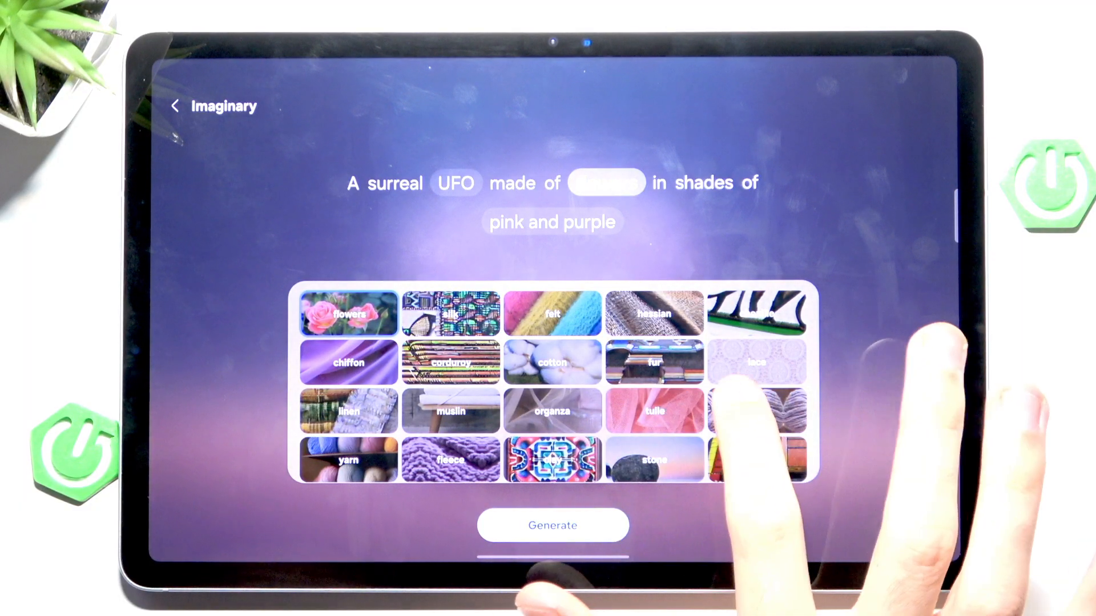
left_click(551, 221)
left_click(756, 314)
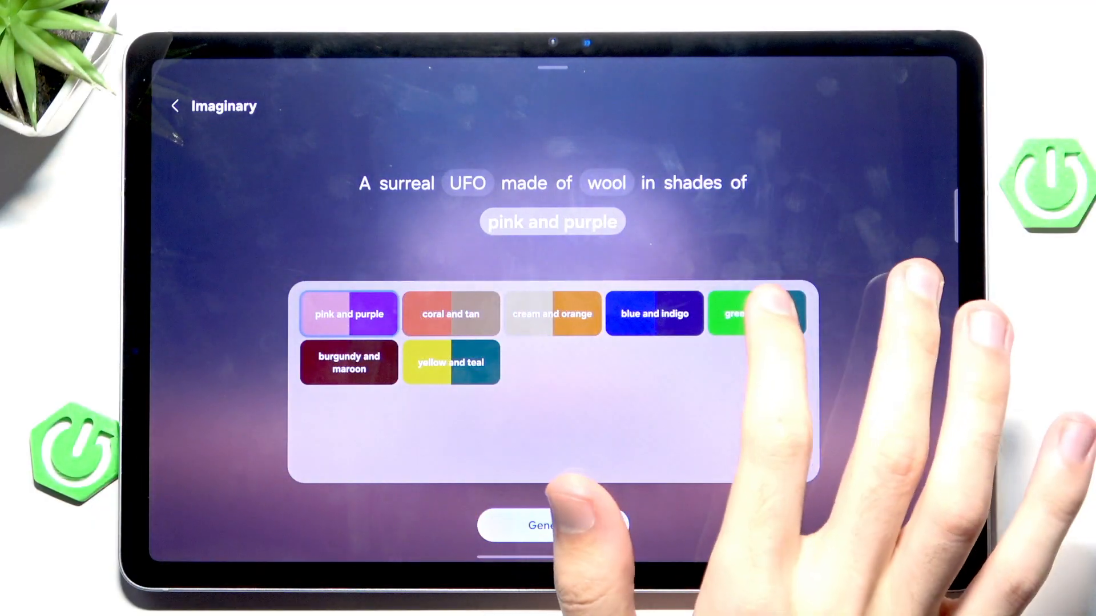
left_click(552, 525)
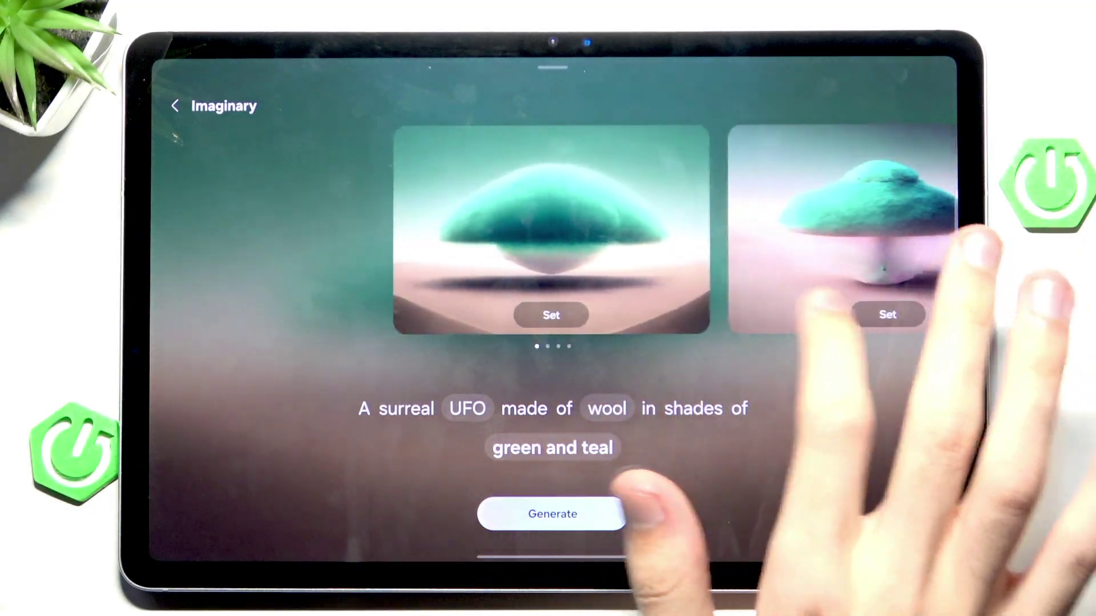
Pick the centred wool UFO result and apply it as the lock screen wallpaper, then go home.
left_click_drag(813, 231, 479, 231)
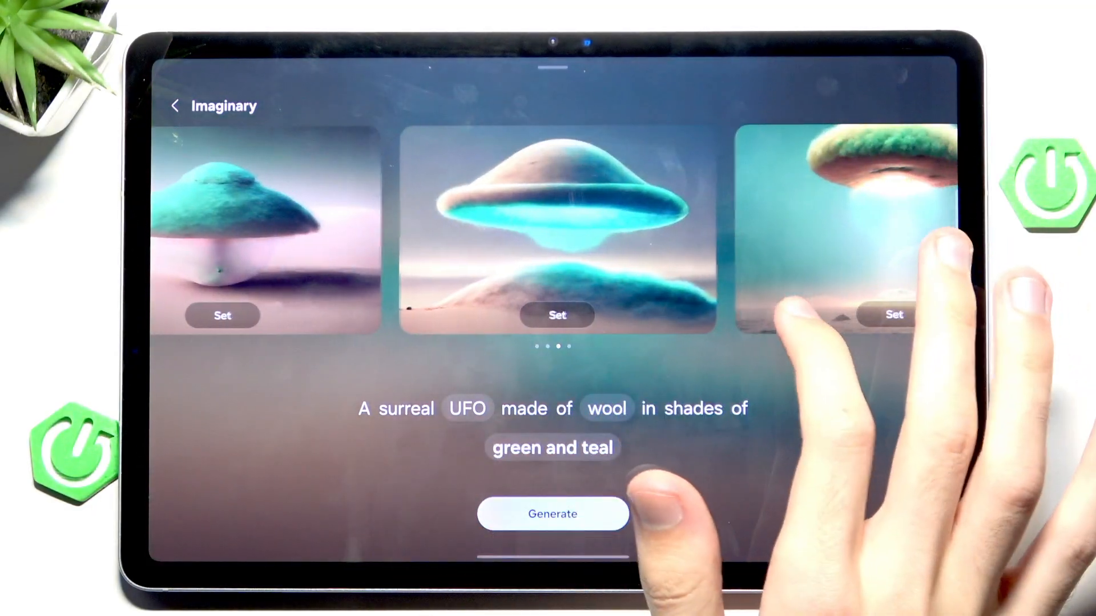
left_click_drag(856, 231, 480, 231)
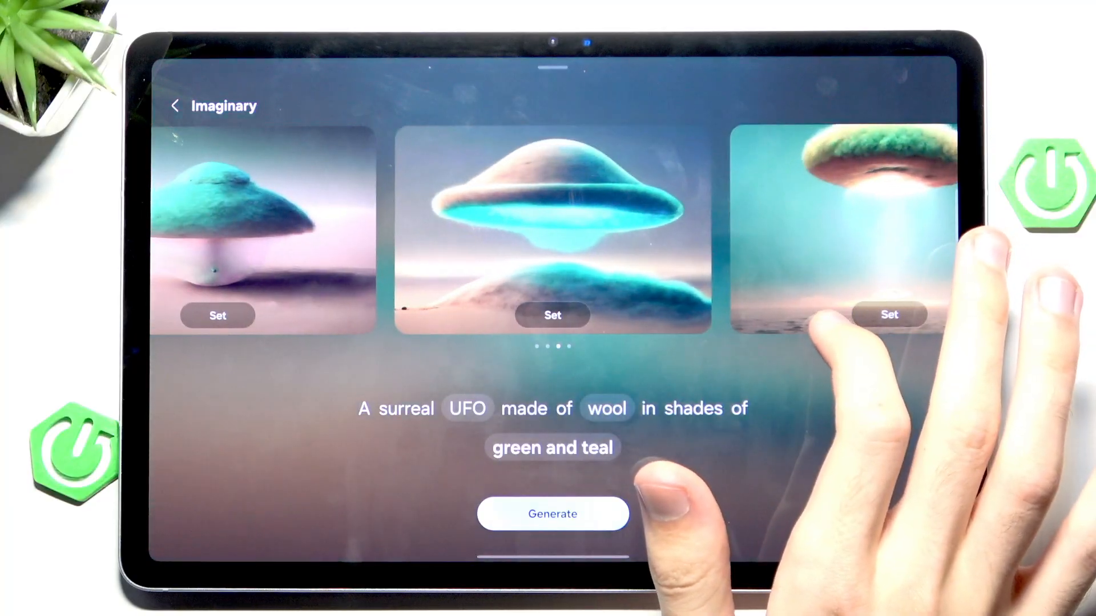
mouse_move(814, 231)
left_mouse_down()
mouse_move(479, 232)
mouse_move(771, 231)
left_mouse_up()
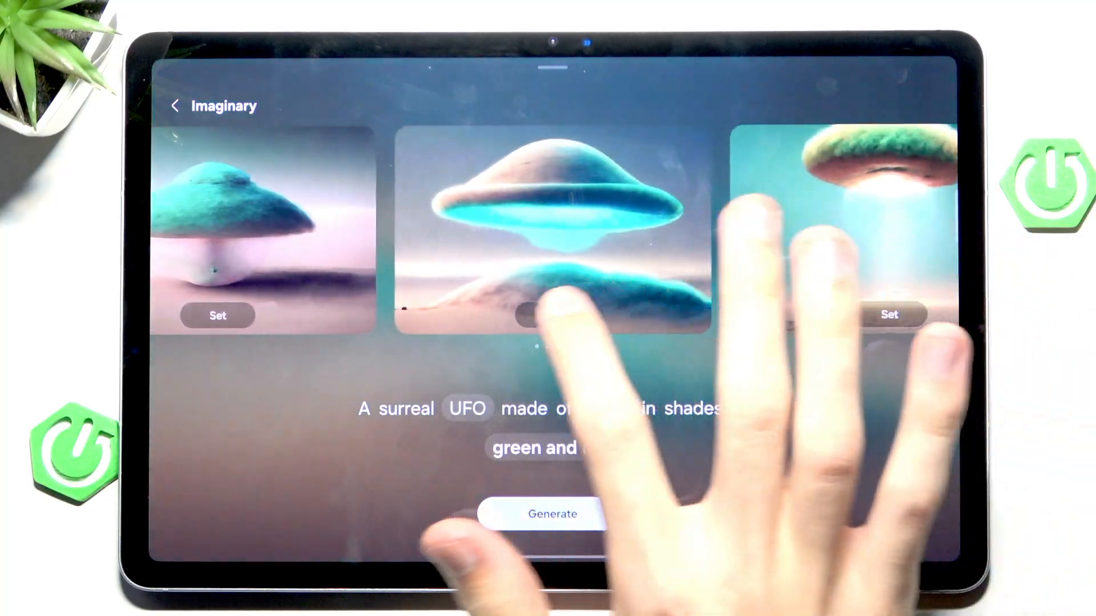
left_click(551, 314)
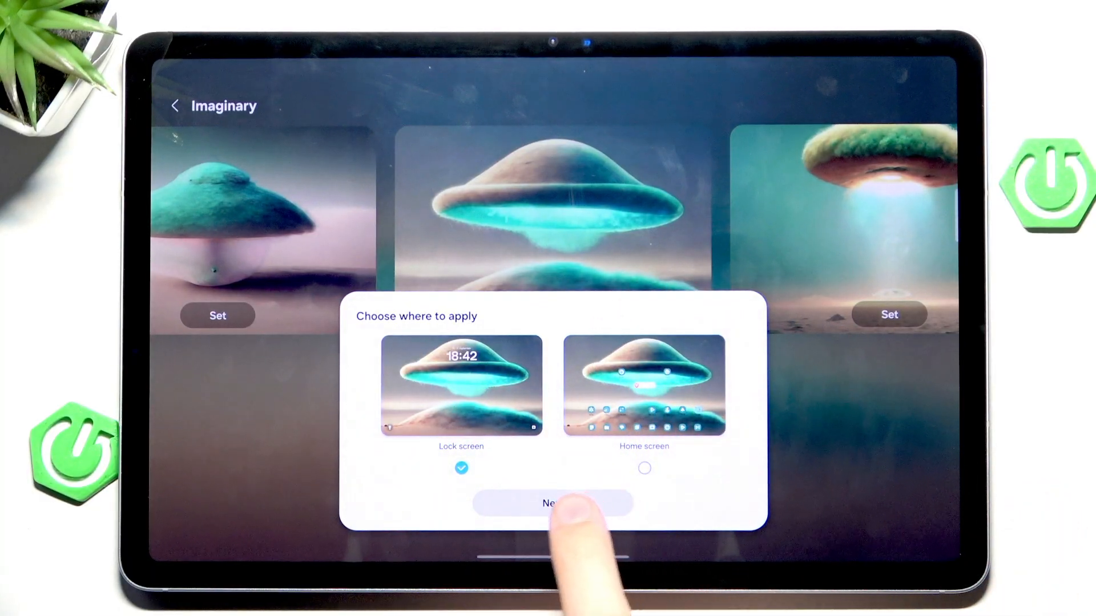
left_click(552, 504)
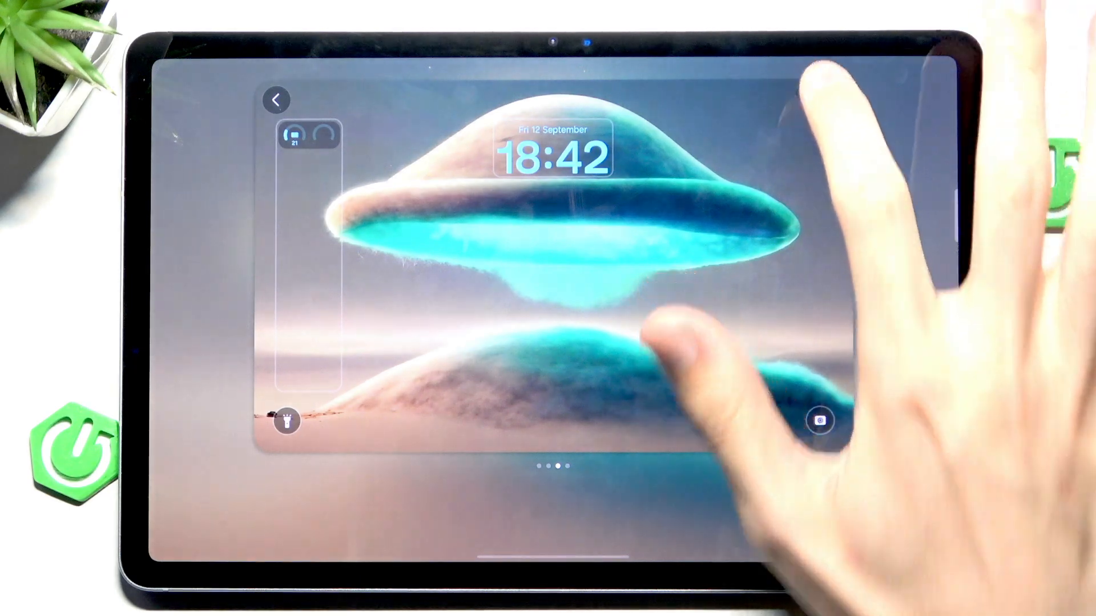
left_click(826, 98)
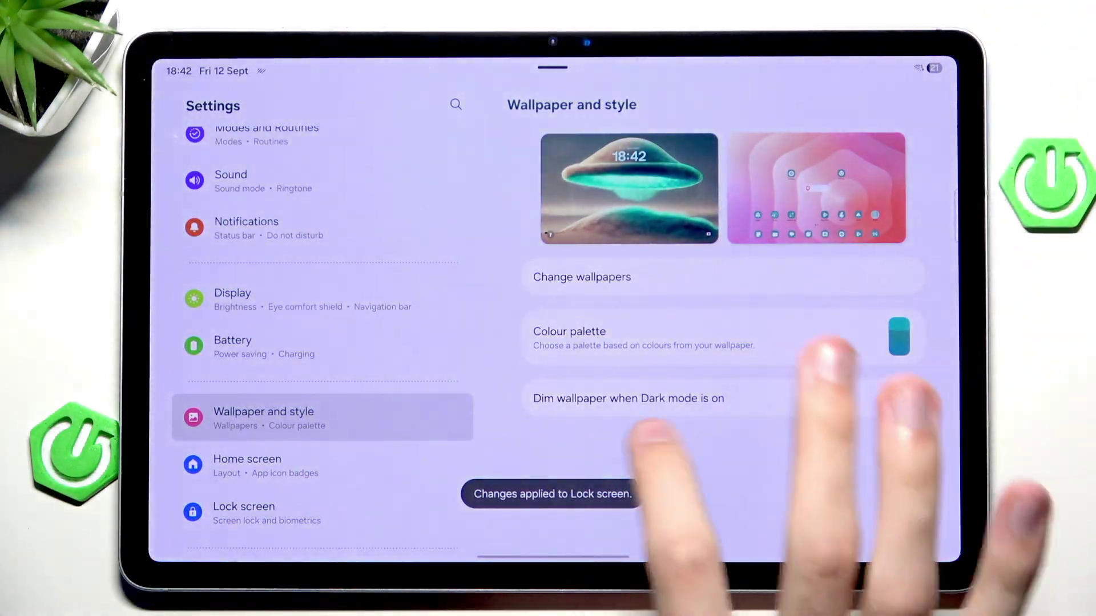
left_click_drag(549, 600, 548, 428)
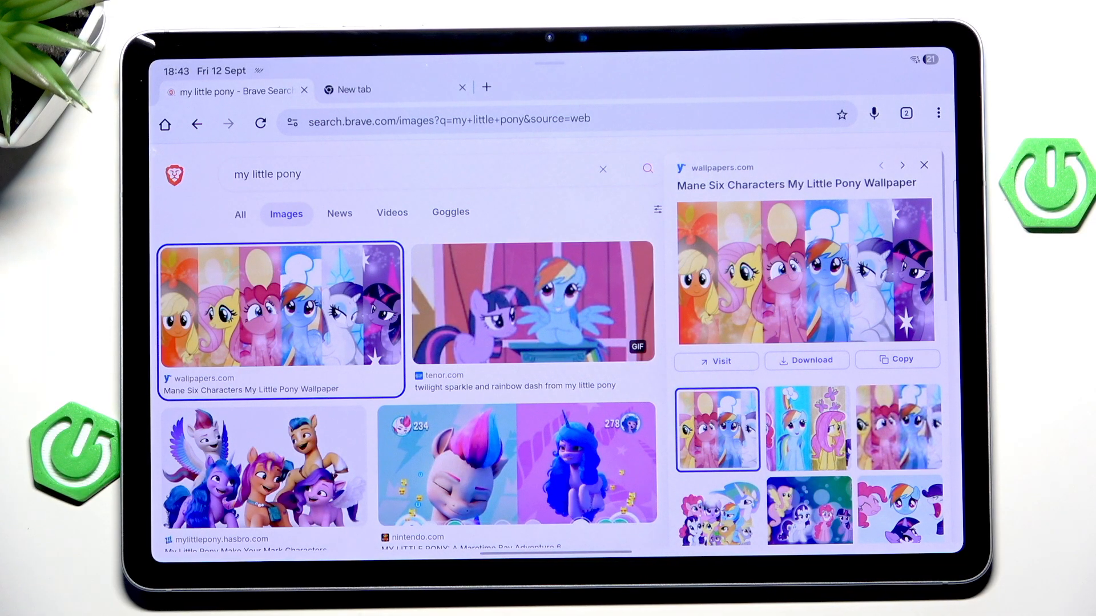
Download the Mane Six pony wallpaper from Brave and open the downloaded file.
right_click(805, 274)
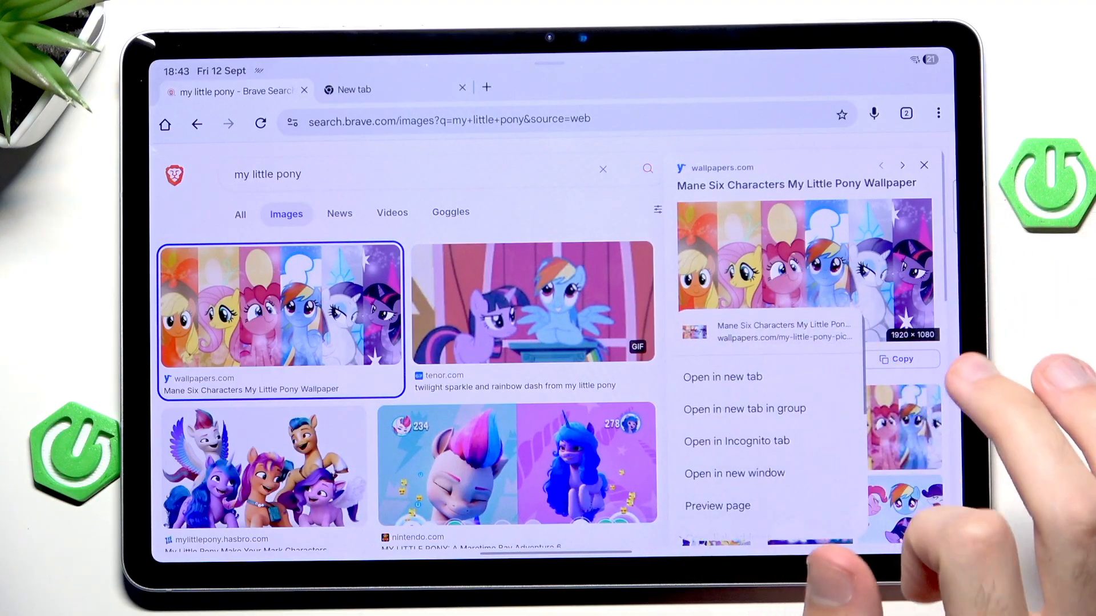
scroll(753, 446, "down", 3)
left_click(711, 518)
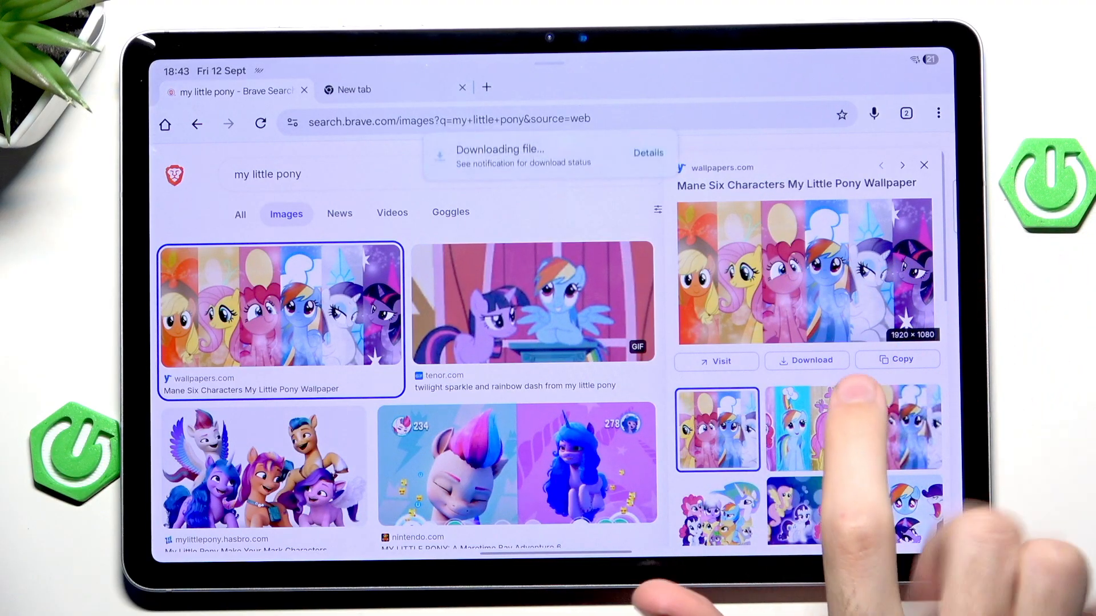
left_click(648, 155)
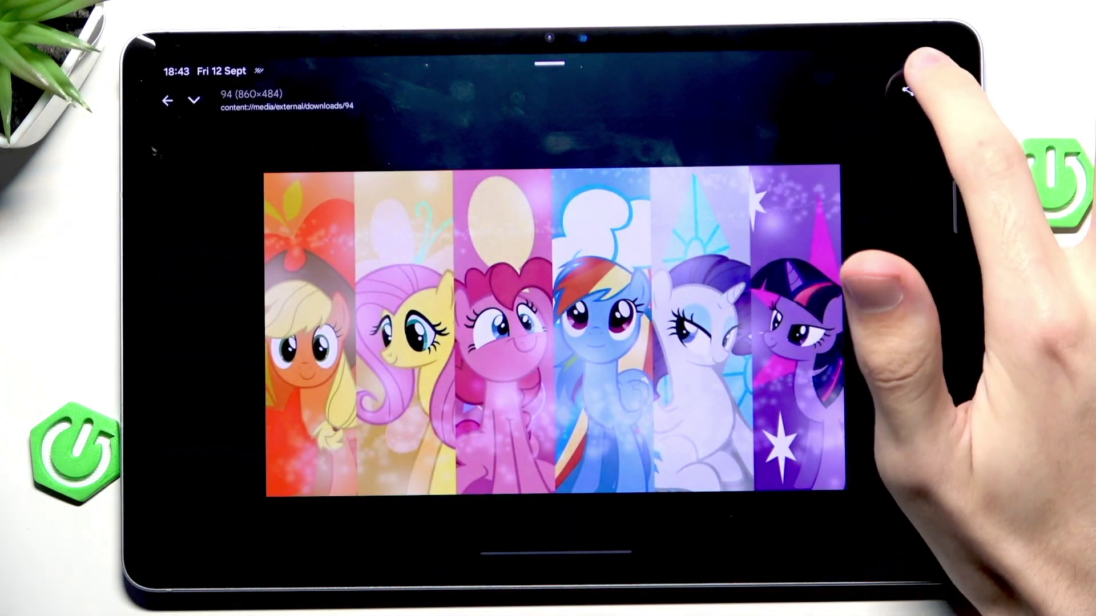
Open the pony image in Gallery and set it as the lock screen wallpaper.
left_click(908, 91)
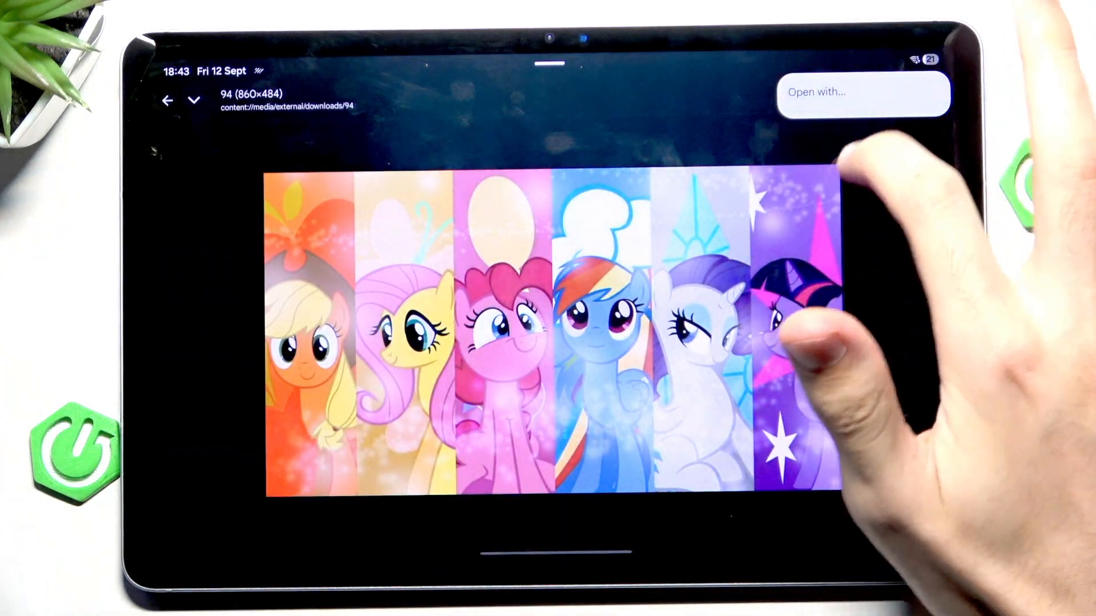
left_click(847, 90)
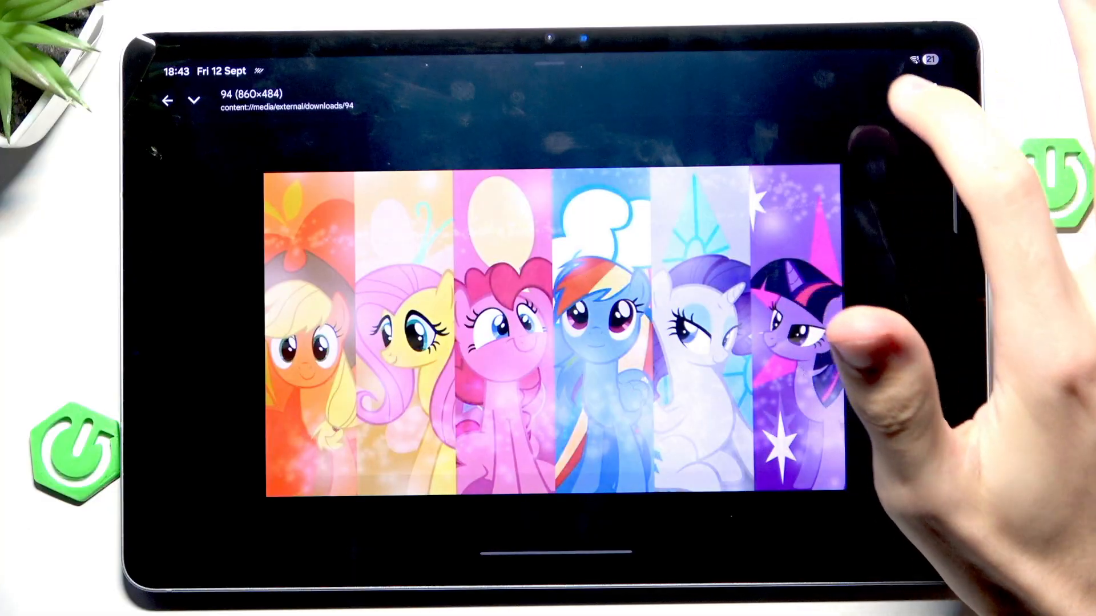
left_click(352, 483)
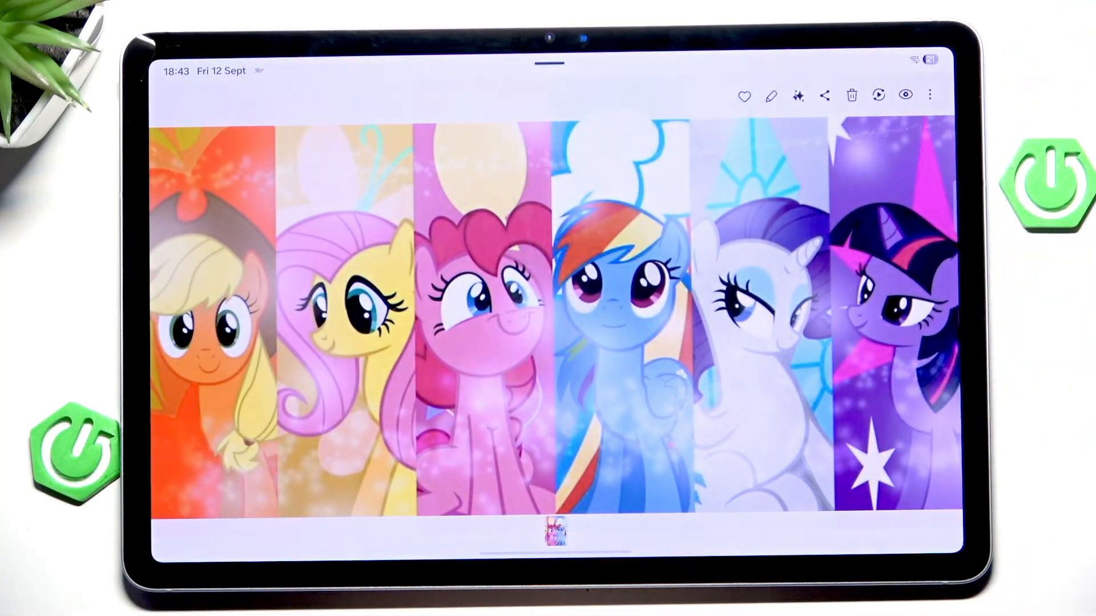
left_click(930, 94)
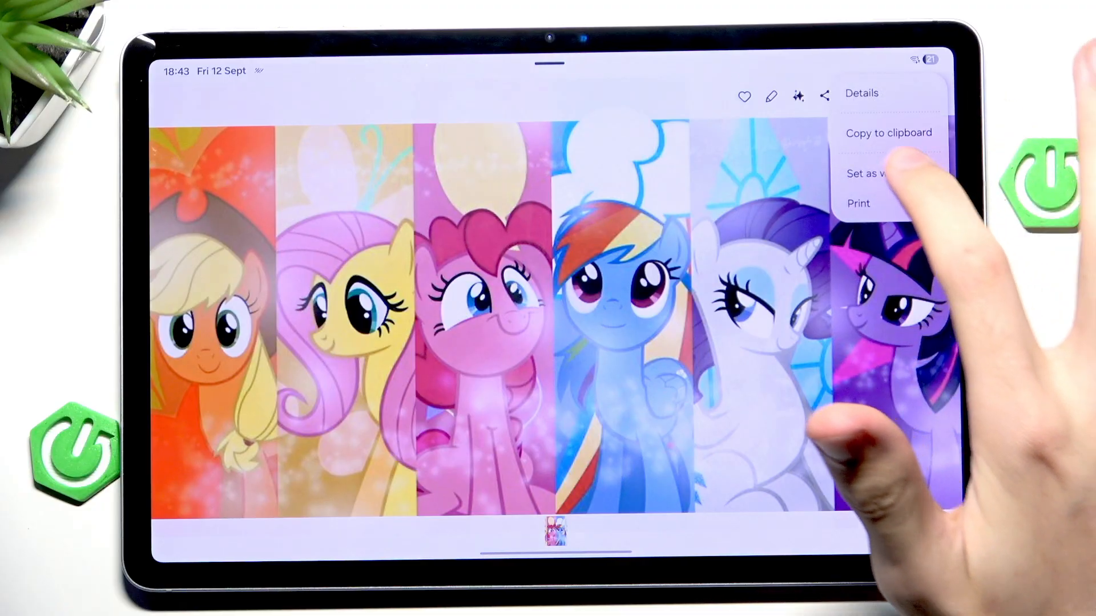
left_click(865, 171)
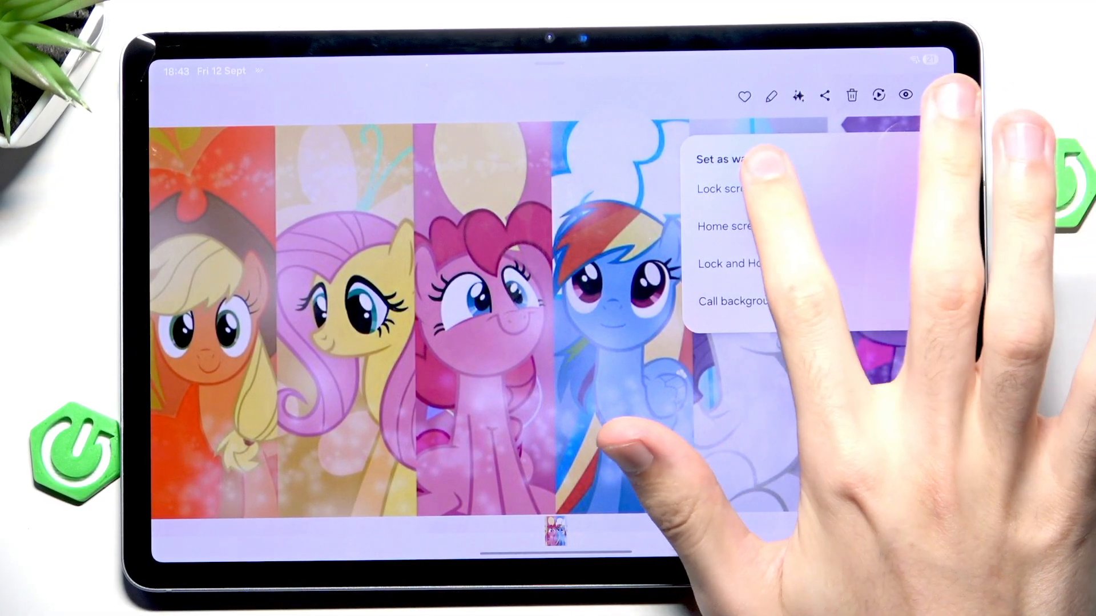
left_click(728, 188)
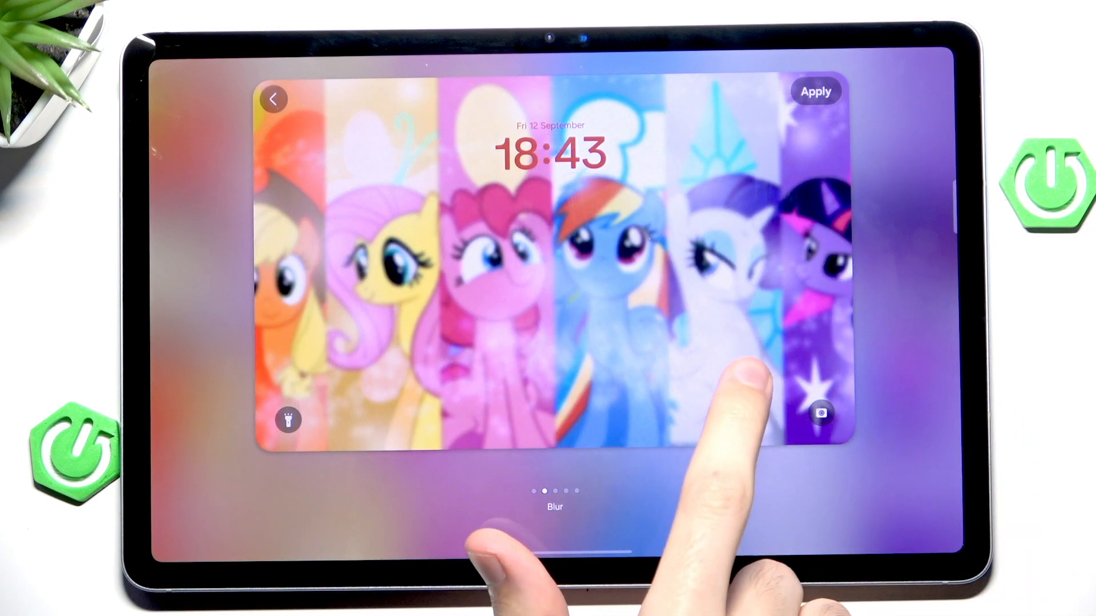
Swipe through the Colours, Dark and greyscale effects and apply the chosen one.
left_click_drag(728, 386, 385, 385)
left_click_drag(727, 385, 385, 385)
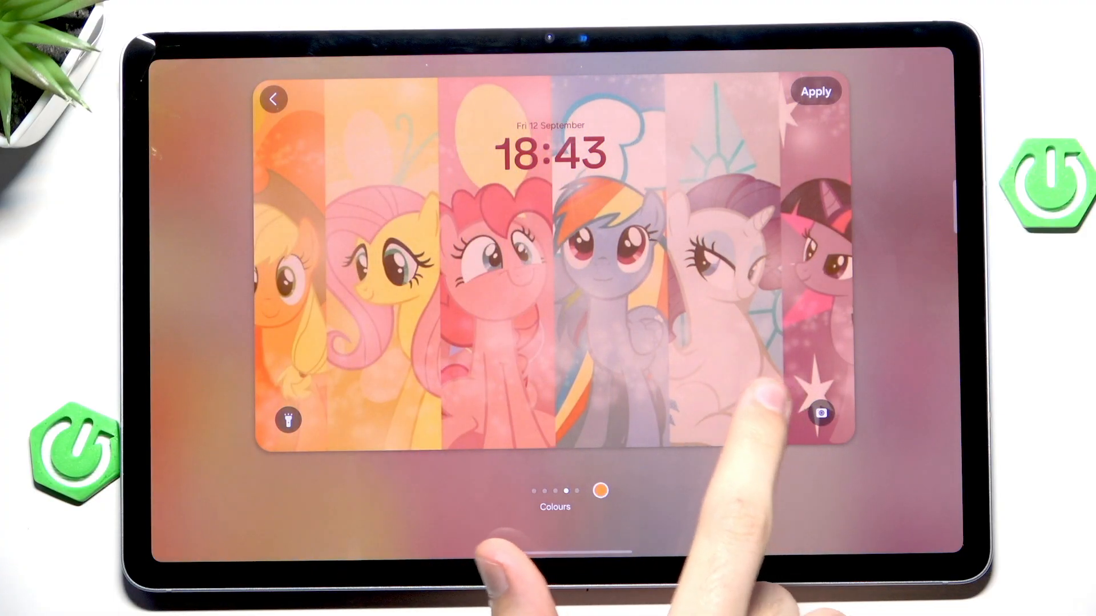
mouse_move(762, 403)
left_mouse_down()
mouse_move(386, 402)
mouse_move(727, 386)
left_mouse_up()
left_click_drag(385, 385, 728, 385)
left_click(275, 98)
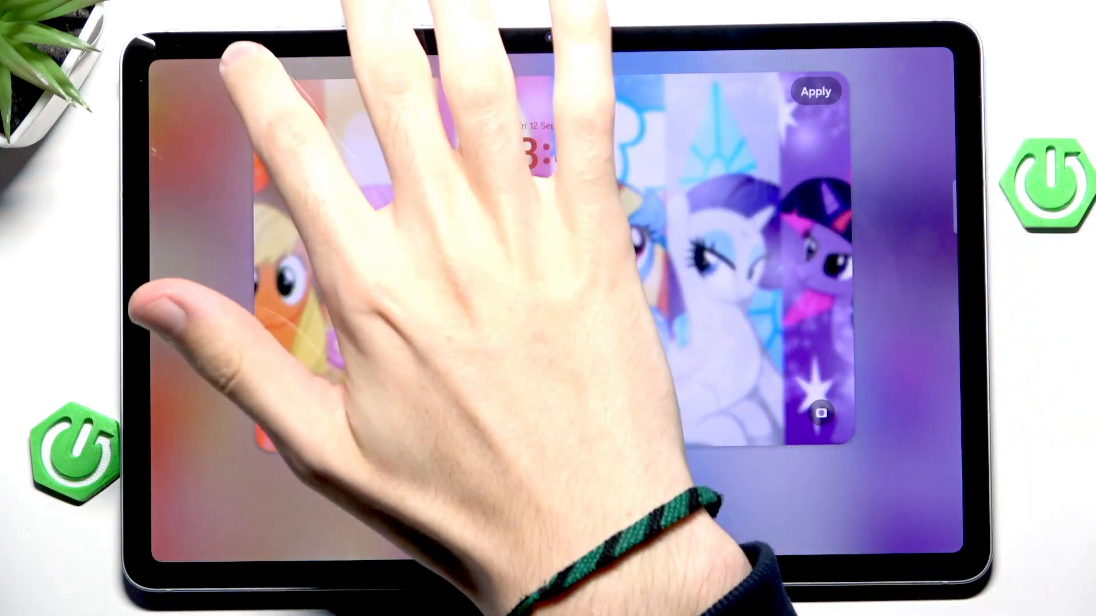
Frame the wallpaper with the heart shape, then switch to the scalloped frame and close the panel.
left_click(582, 531)
left_click(659, 531)
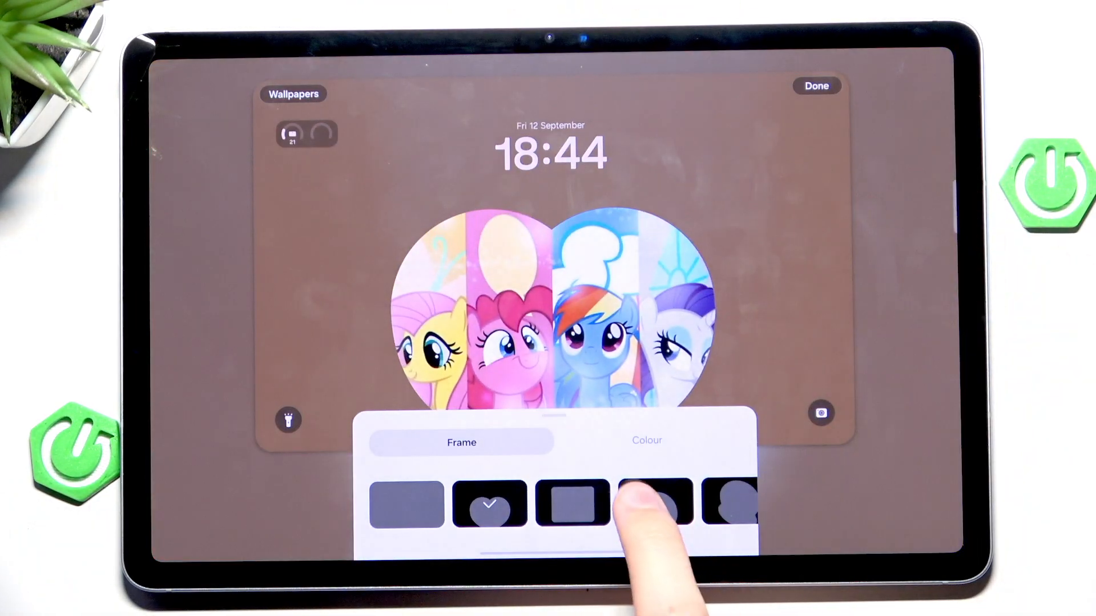
left_click(561, 503)
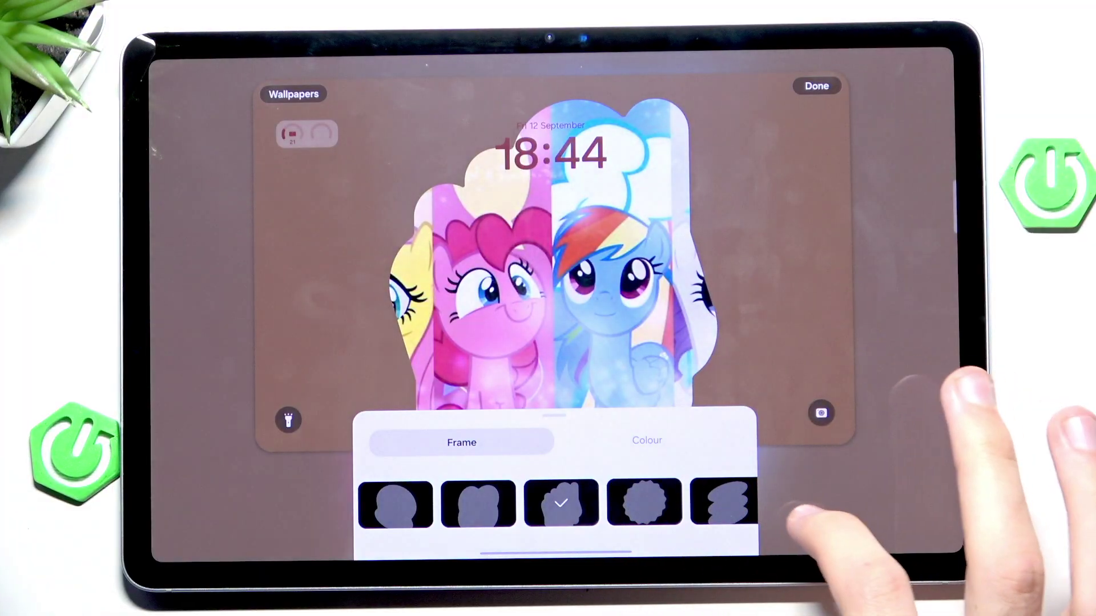
left_click(801, 514)
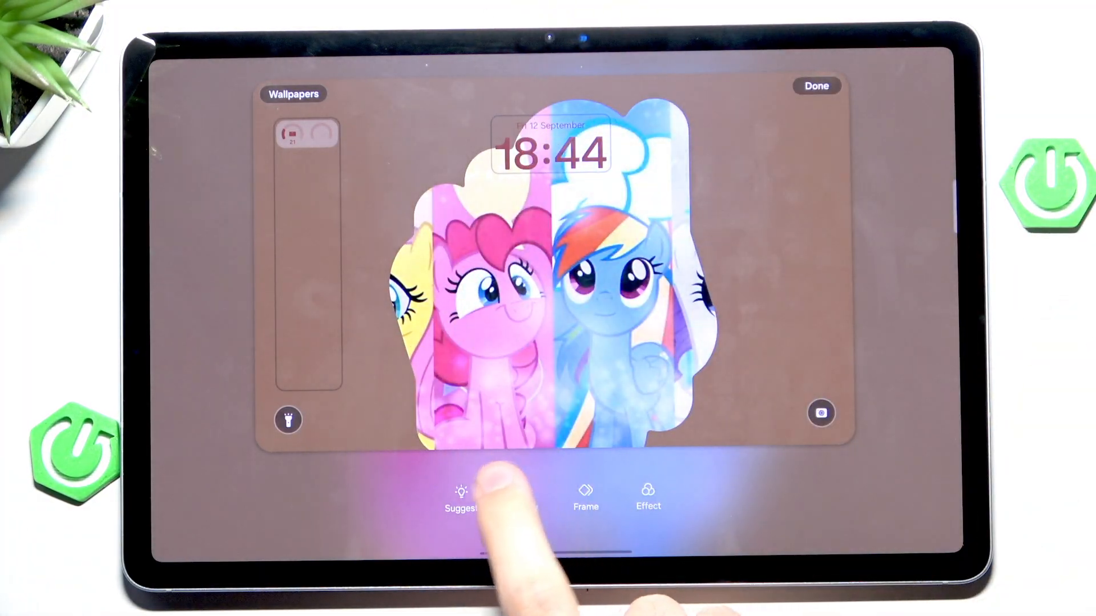
left_click(584, 497)
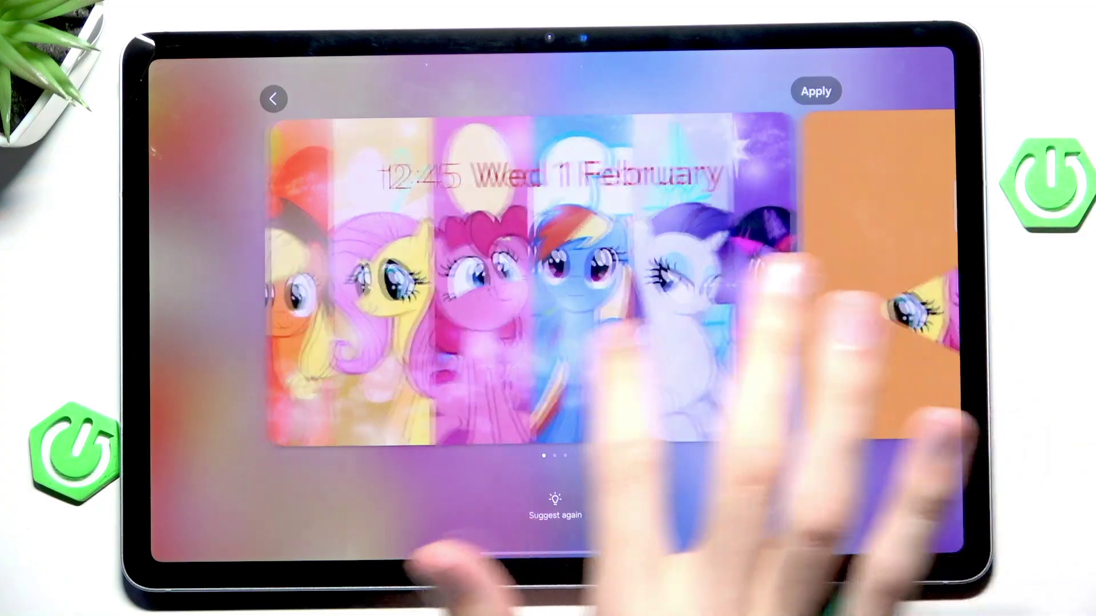
Browse the suggested styles to the greyscale framed pony, apply it and save the lock screen.
left_click_drag(771, 282, 343, 283)
left_click_drag(736, 359, 857, 360)
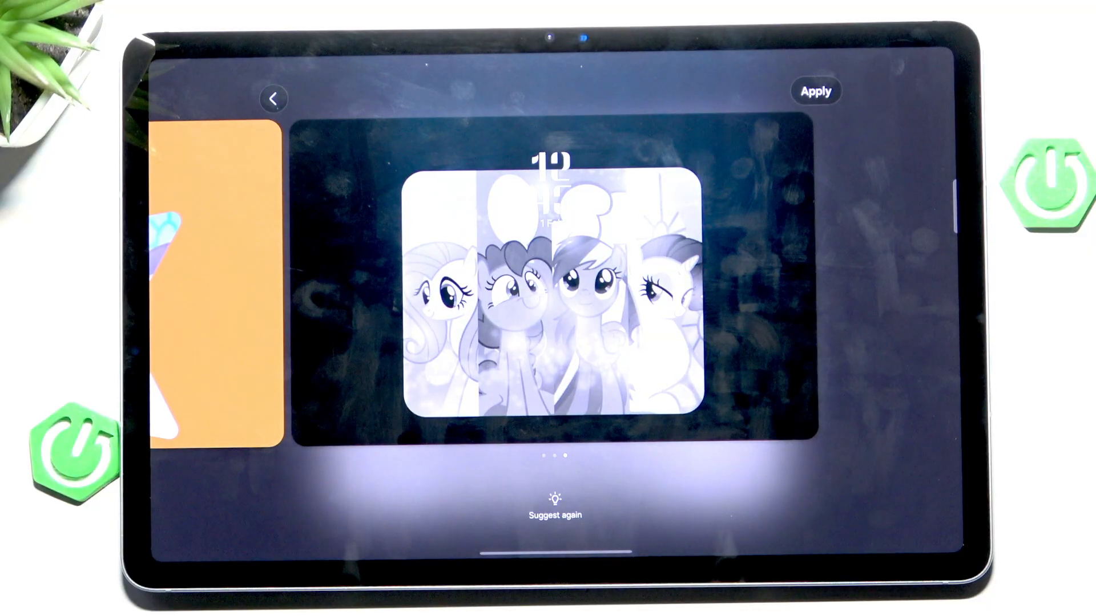
left_click(816, 91)
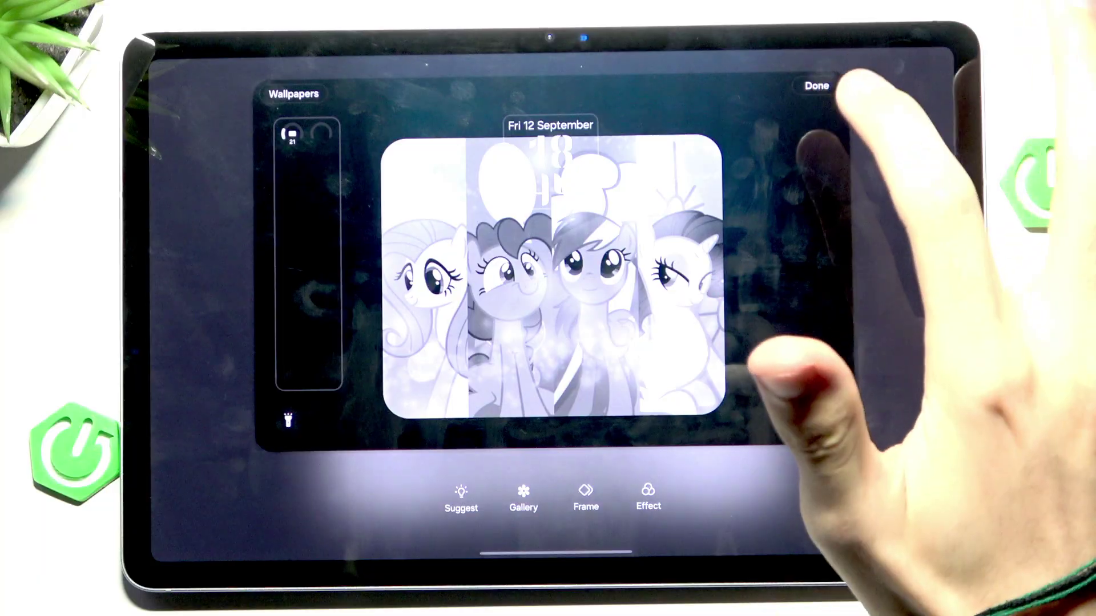
left_click(816, 86)
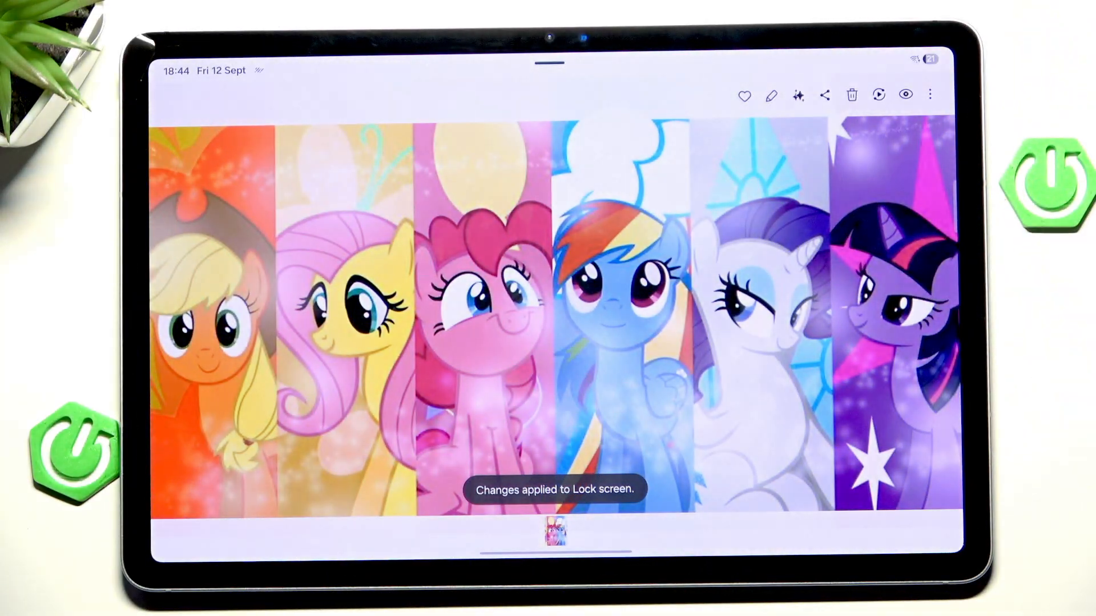
Leave Gallery and return to the home screen of teal app icons.
left_click_drag(514, 548, 513, 342)
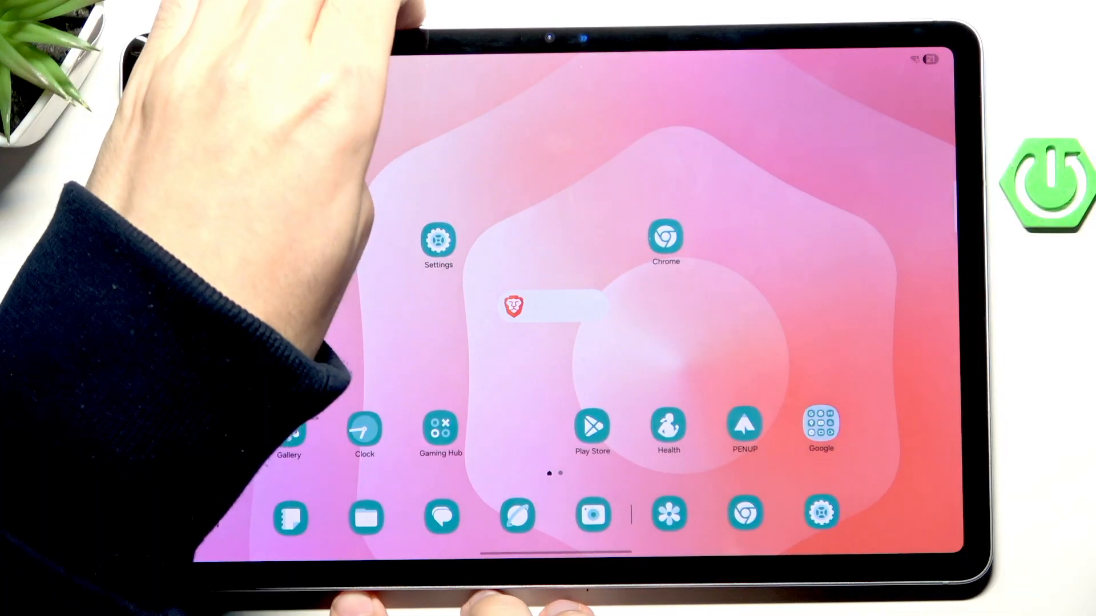